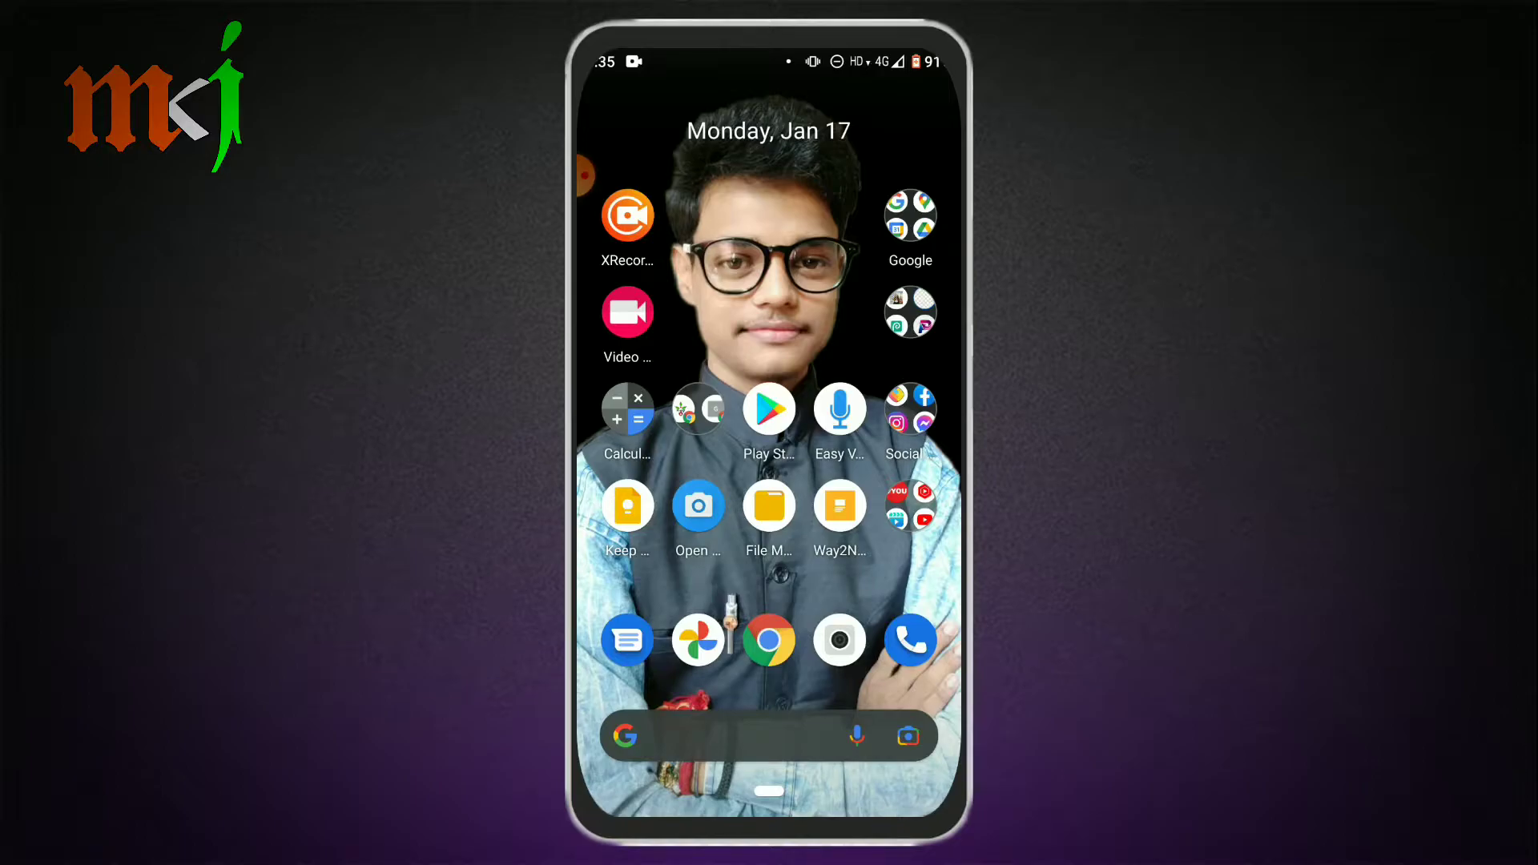
# - Search the Play Store for 'koloro' and launch the Presets for Lightroom - Koloro app
pyautogui.click(769, 409)
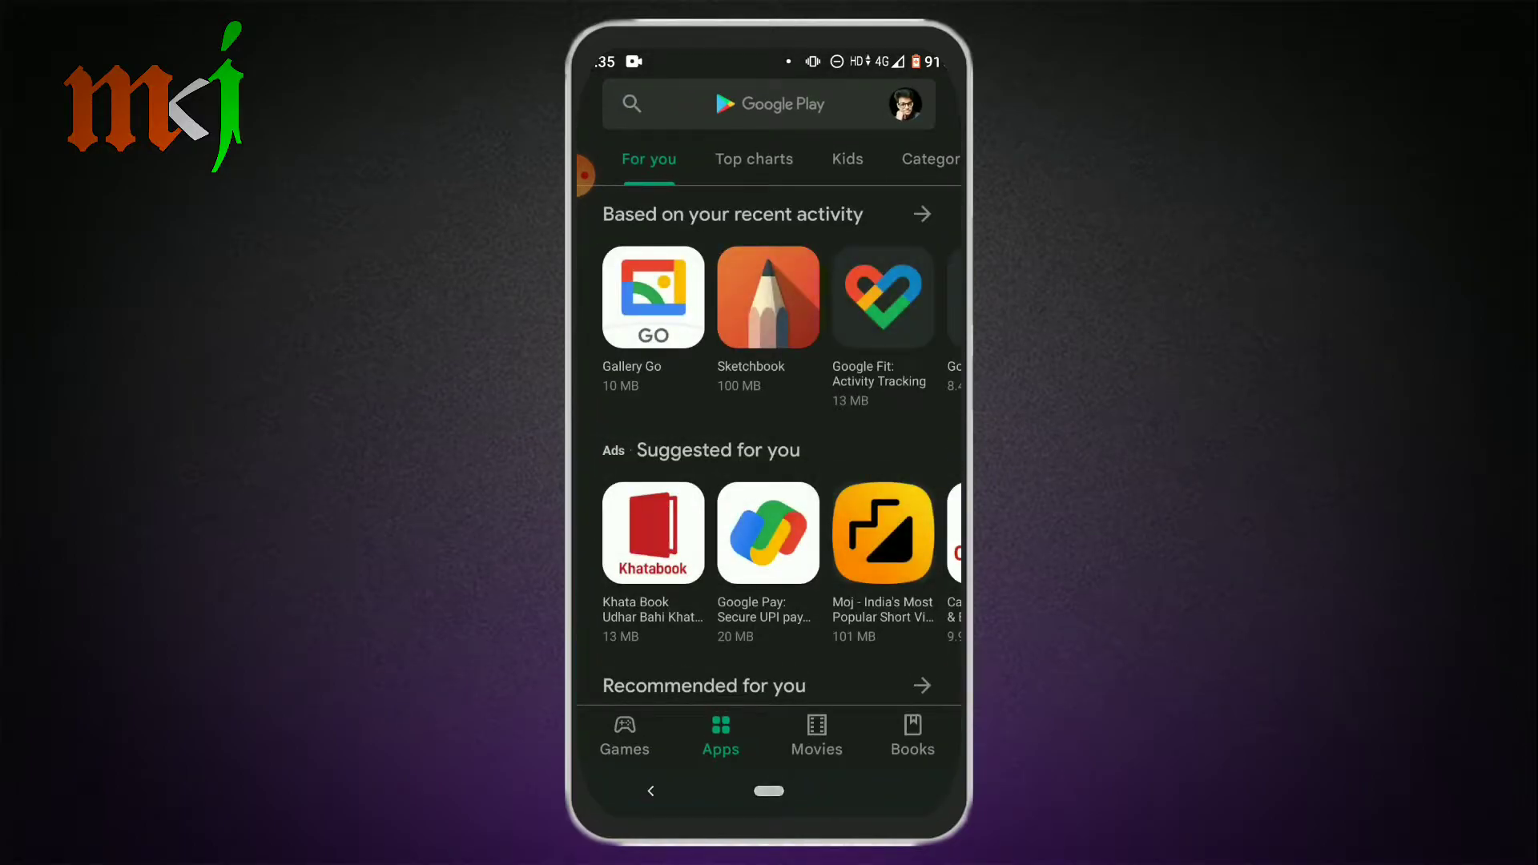
pyautogui.click(769, 104)
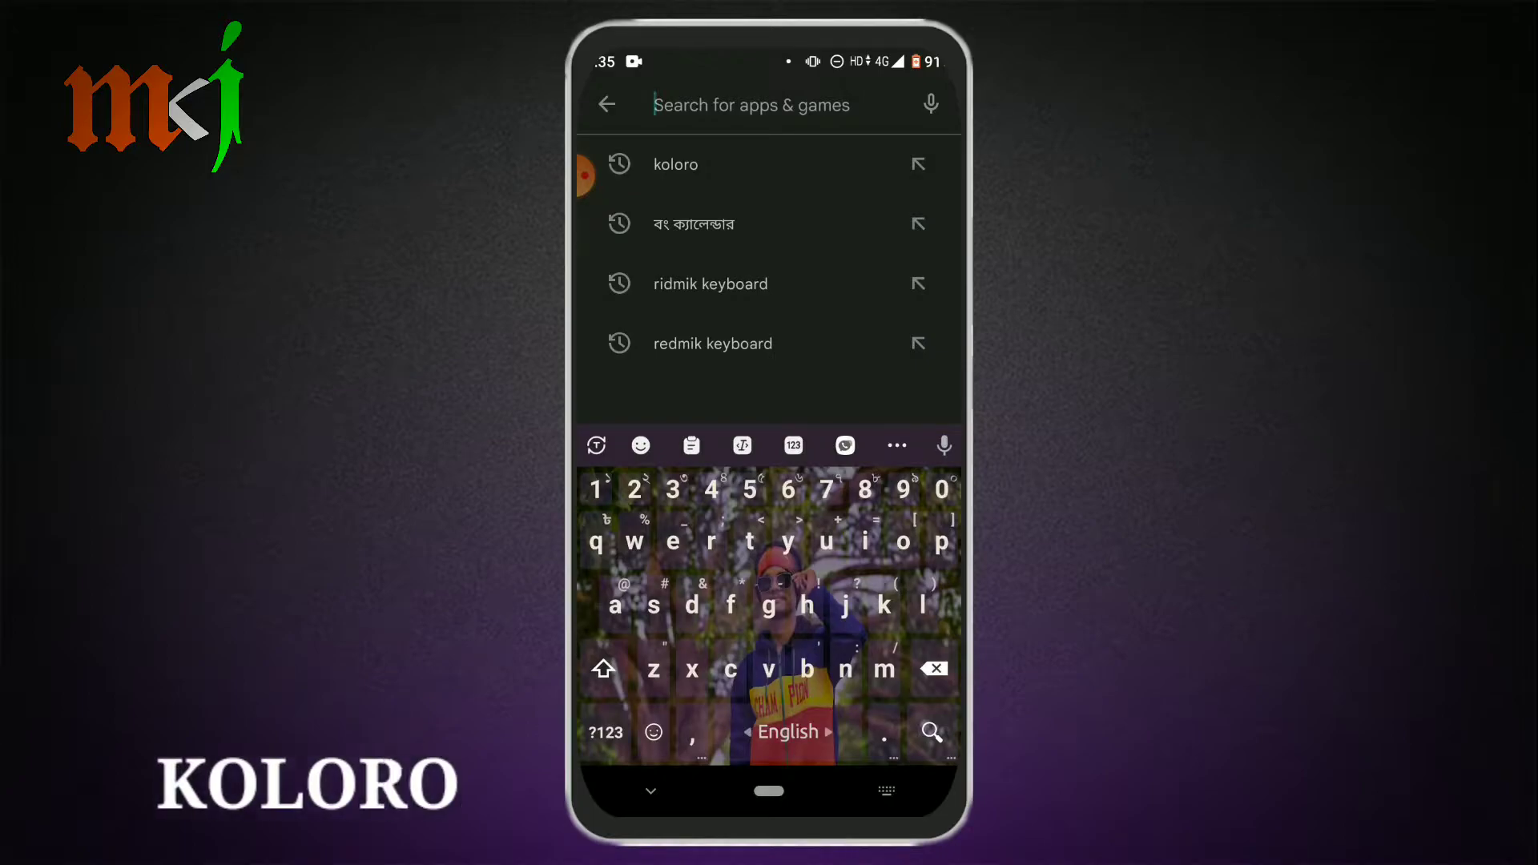
pyautogui.write('kol')
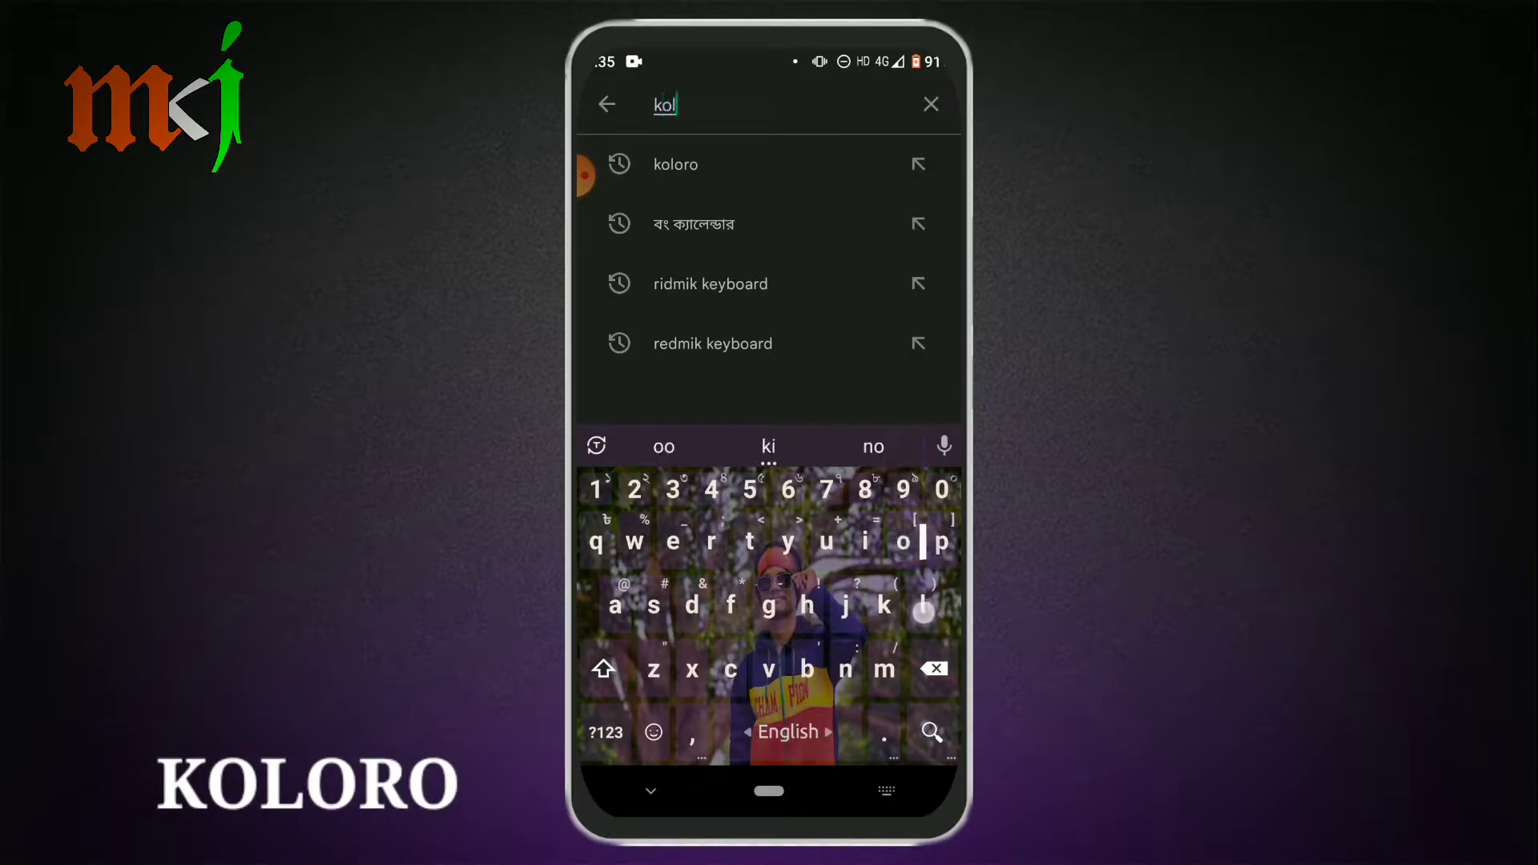
pyautogui.write('oro')
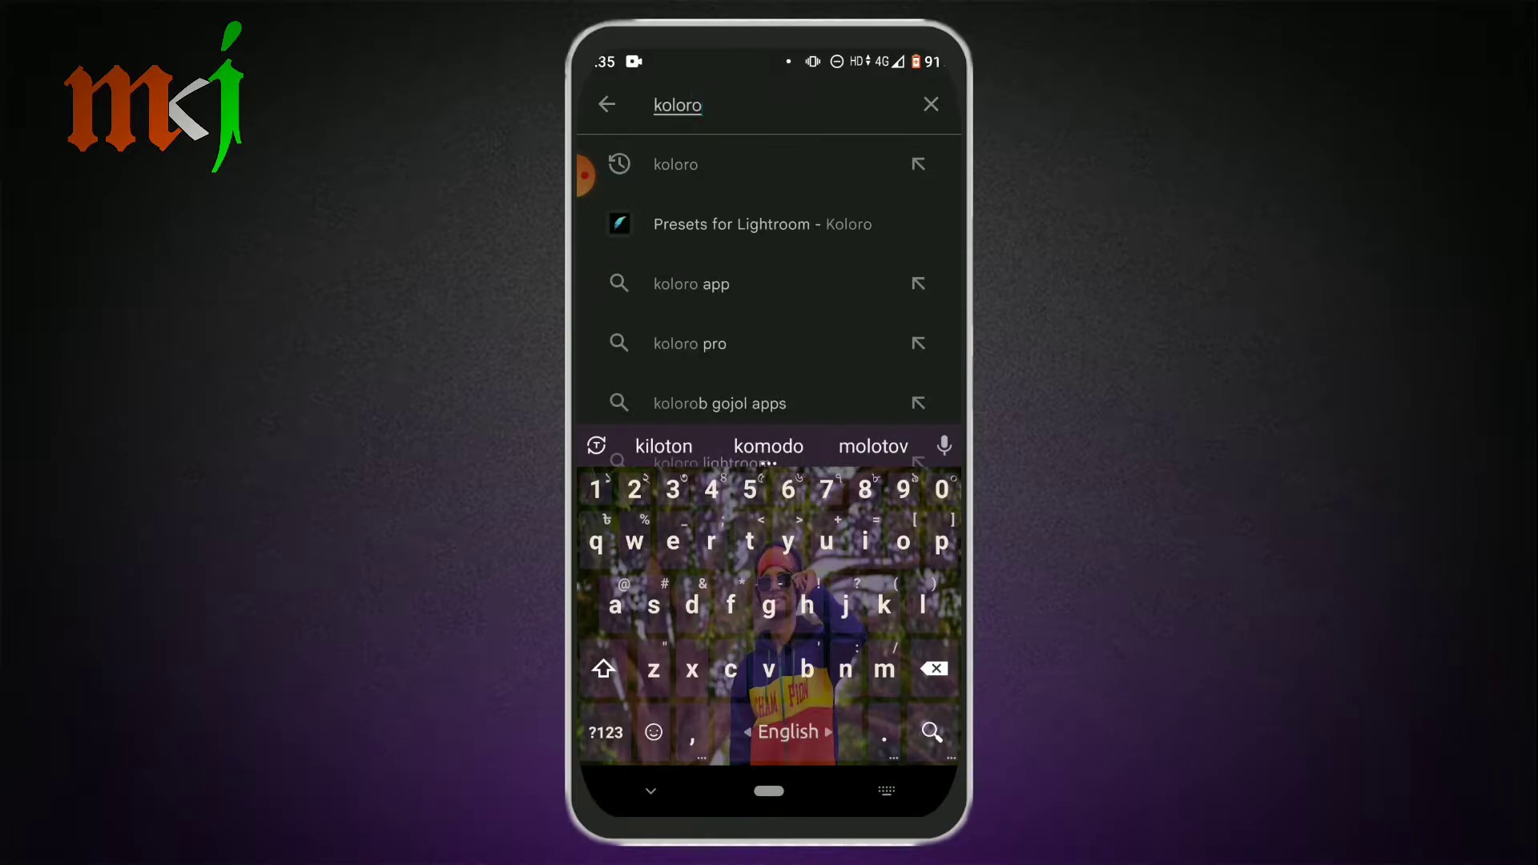
pyautogui.press('Return')
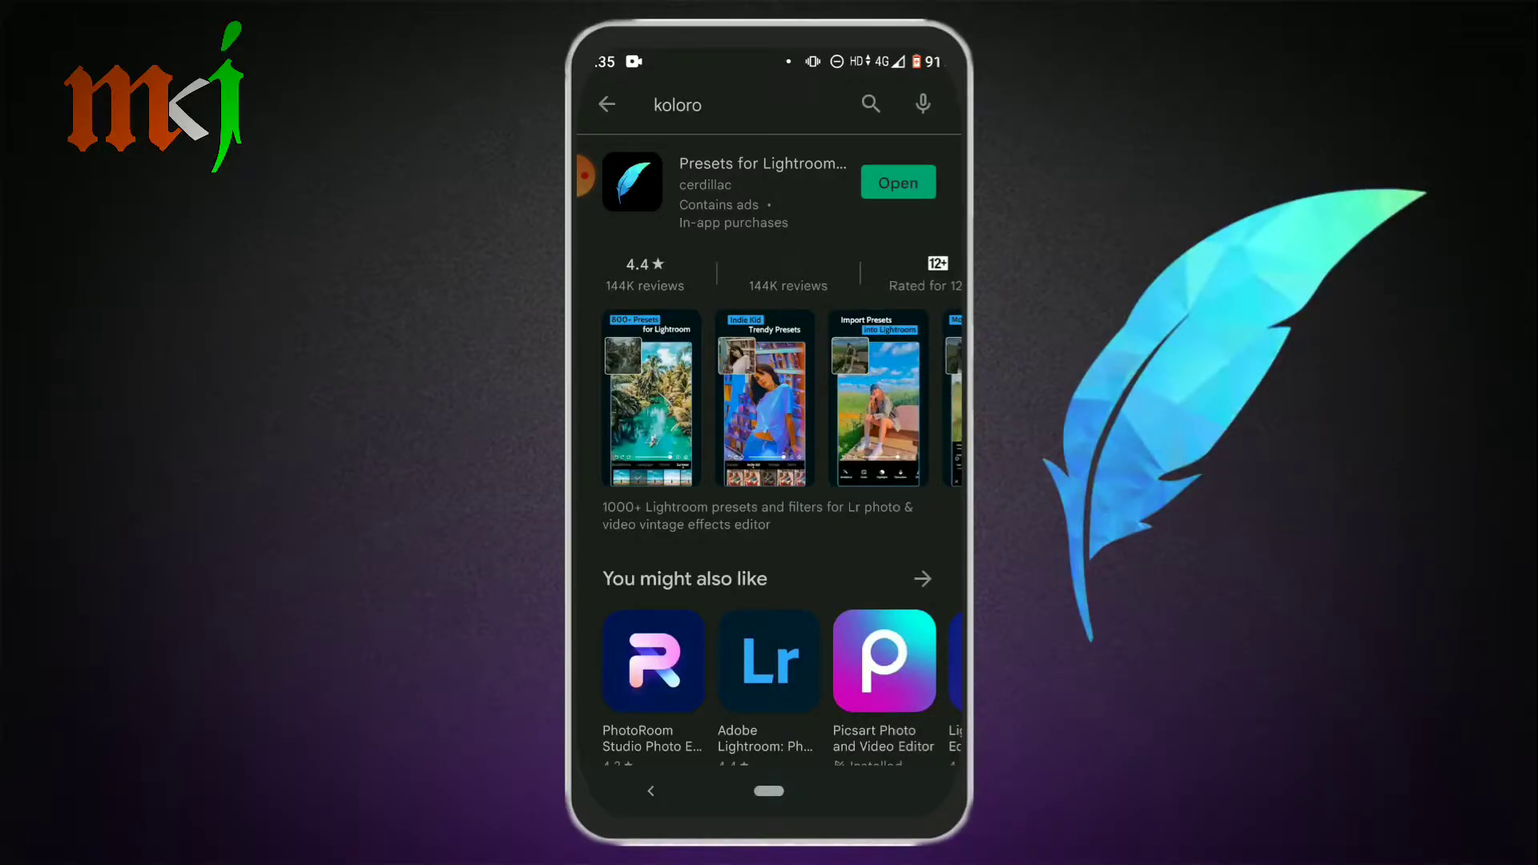
pyautogui.click(786, 185)
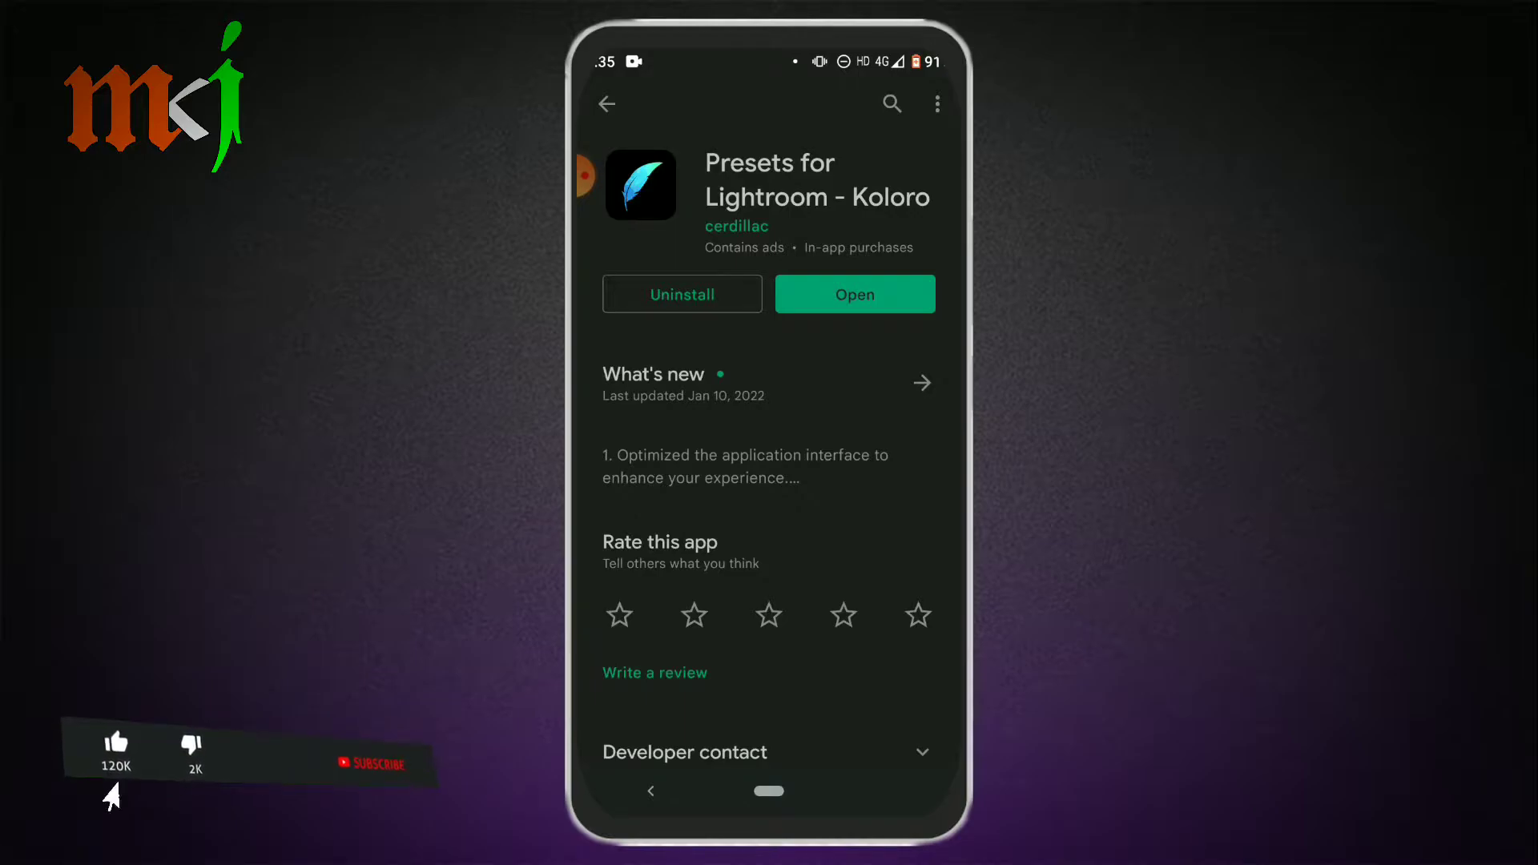
pyautogui.click(855, 294)
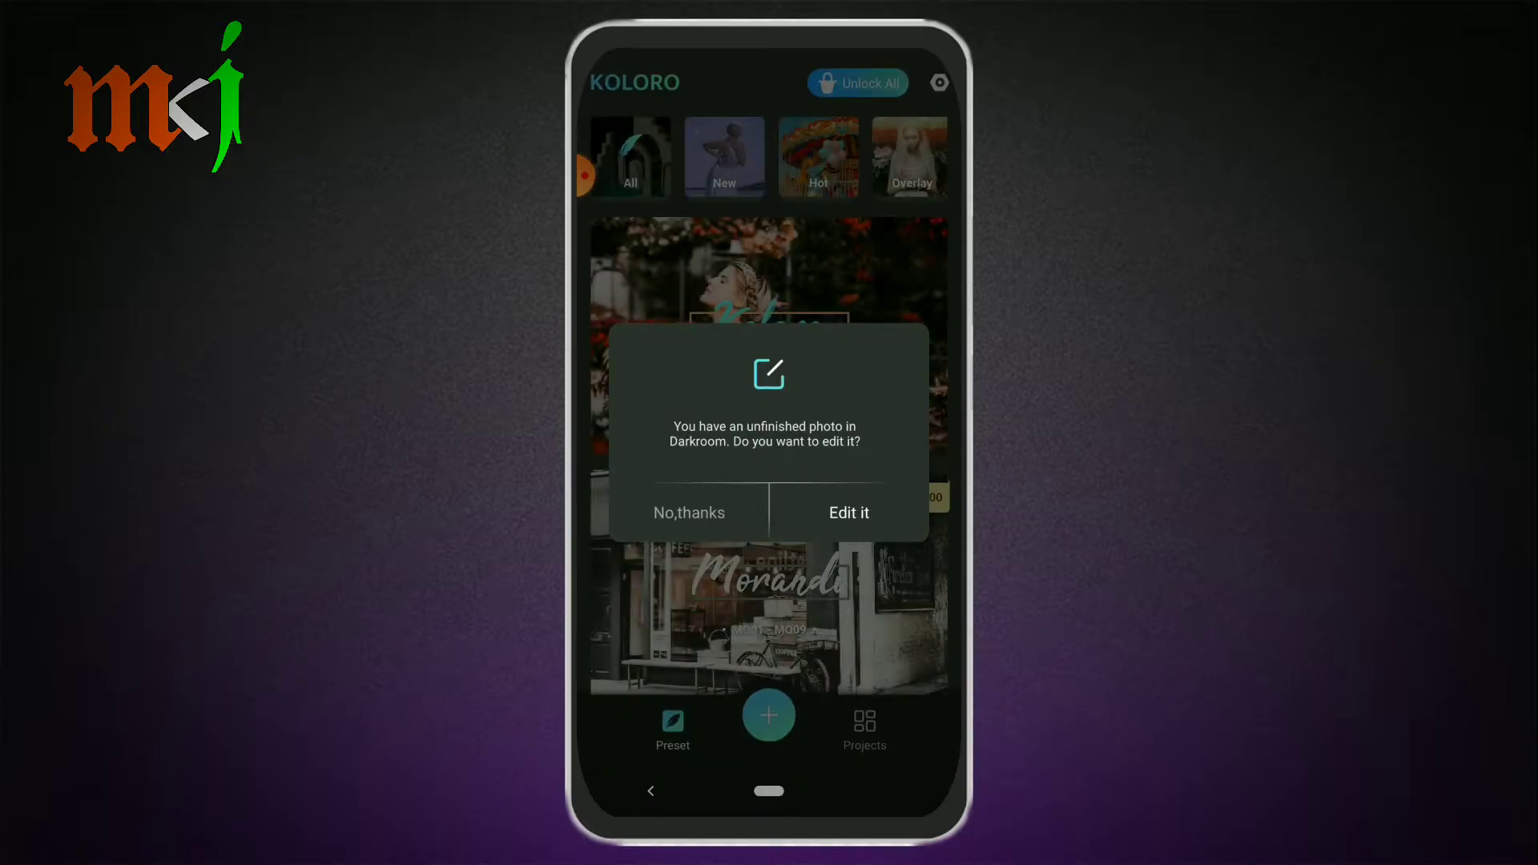
# - Dismiss the unfinished-photo prompt and browse the first preset collections on the home screen
pyautogui.press('Escape')
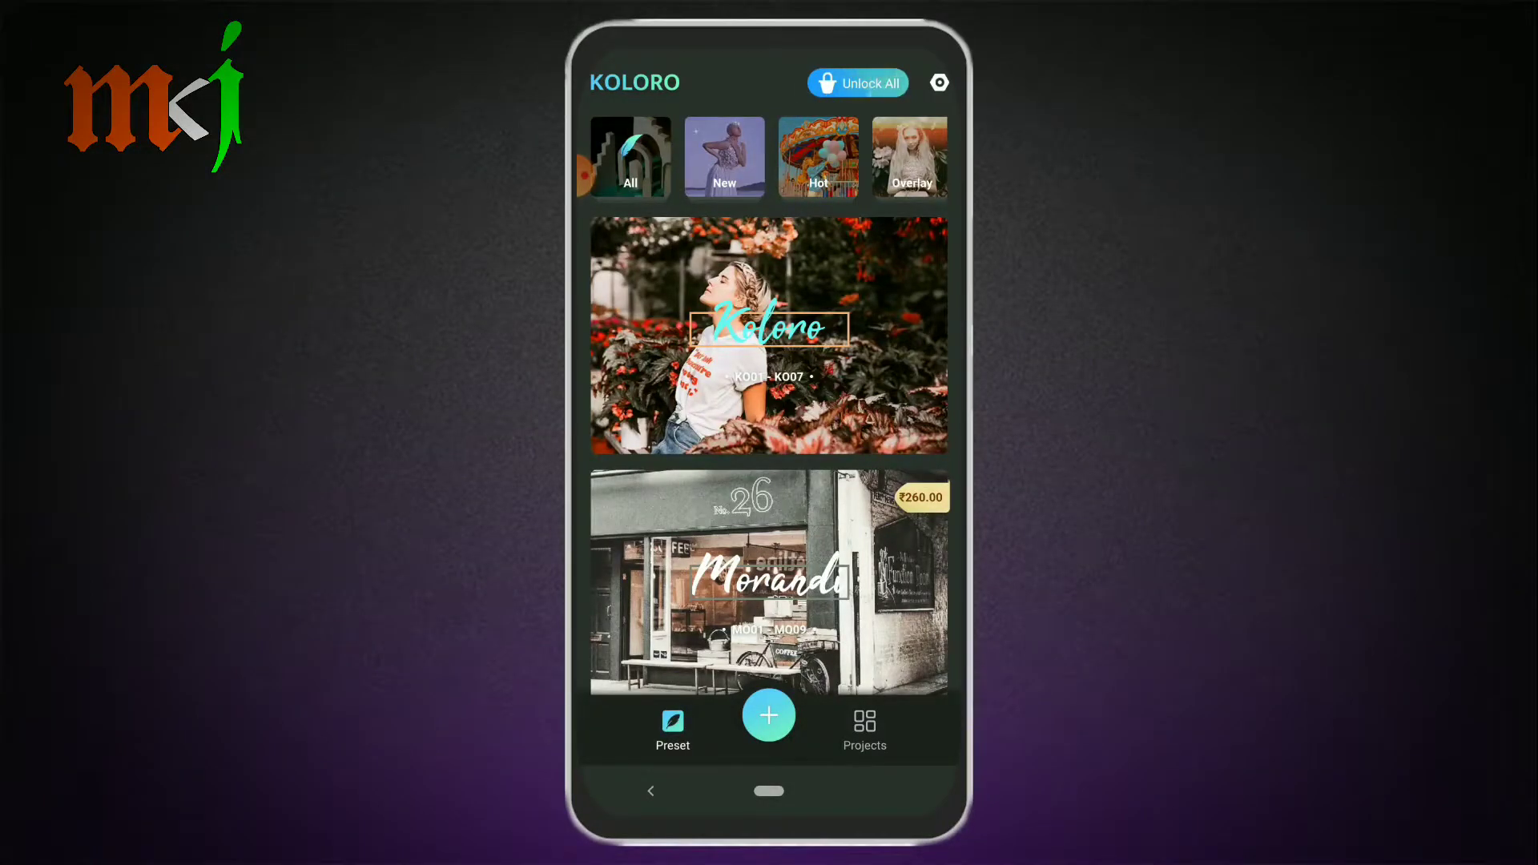
pyautogui.scroll(-2, 769, 456)
pyautogui.scroll(-2, 769, 457)
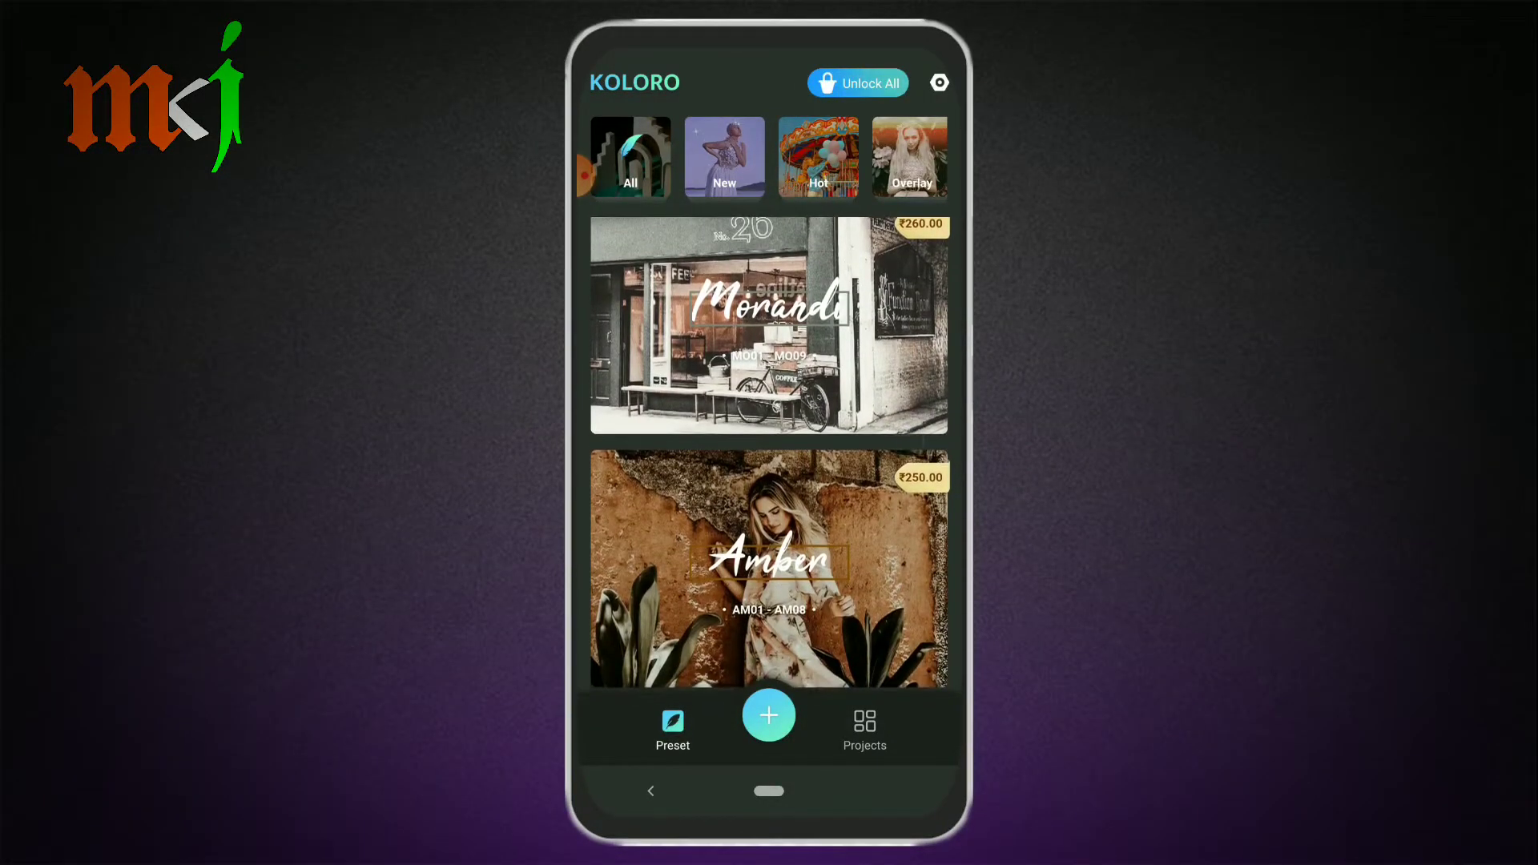
pyautogui.scroll(1, 769, 456)
pyautogui.scroll(1, 769, 457)
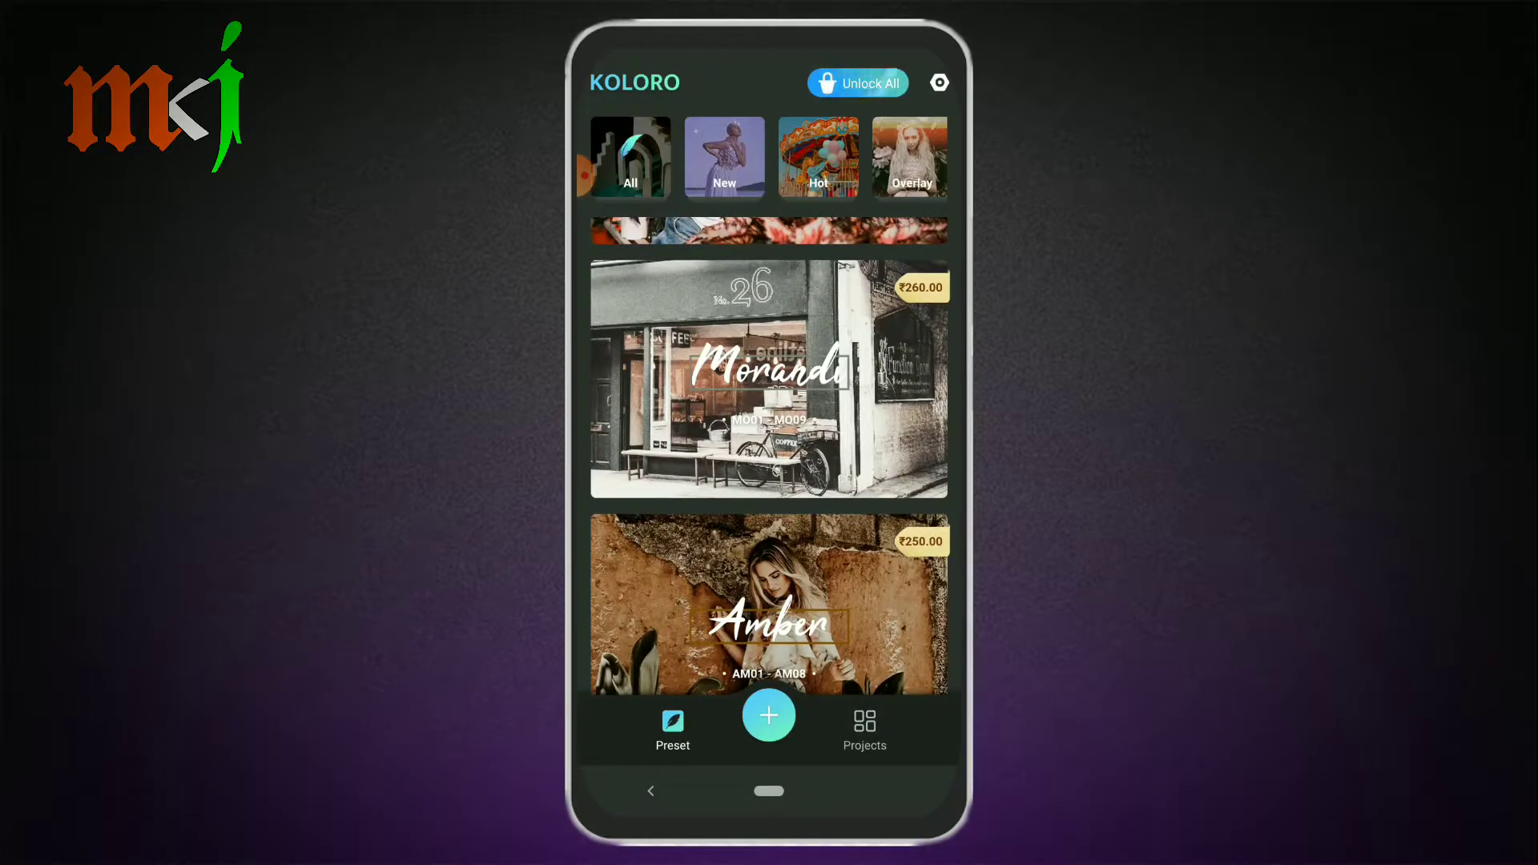
pyautogui.scroll(-1, 769, 457)
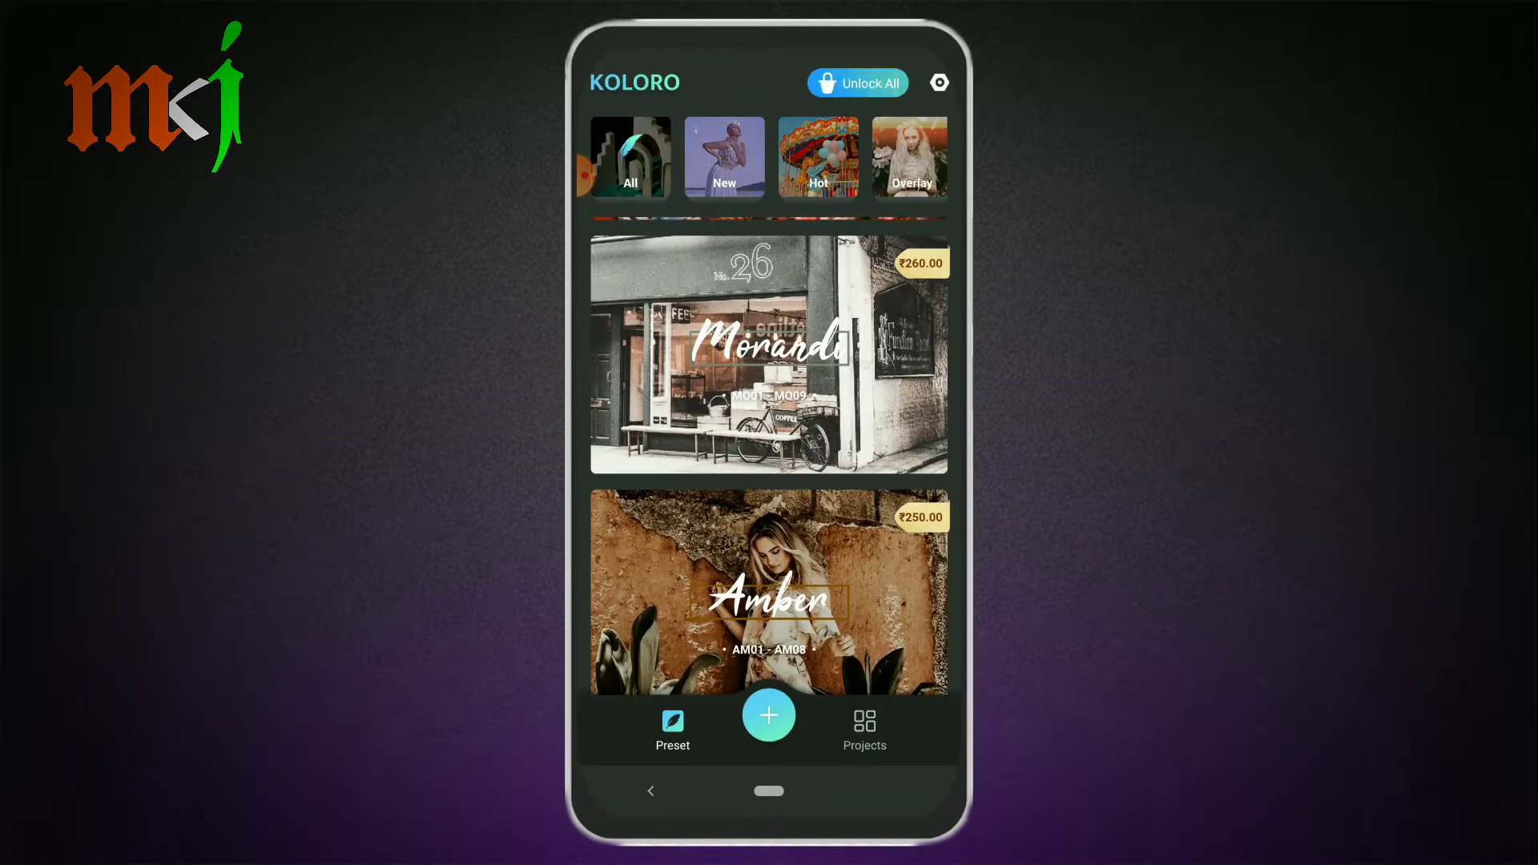
pyautogui.scroll(-2, 769, 457)
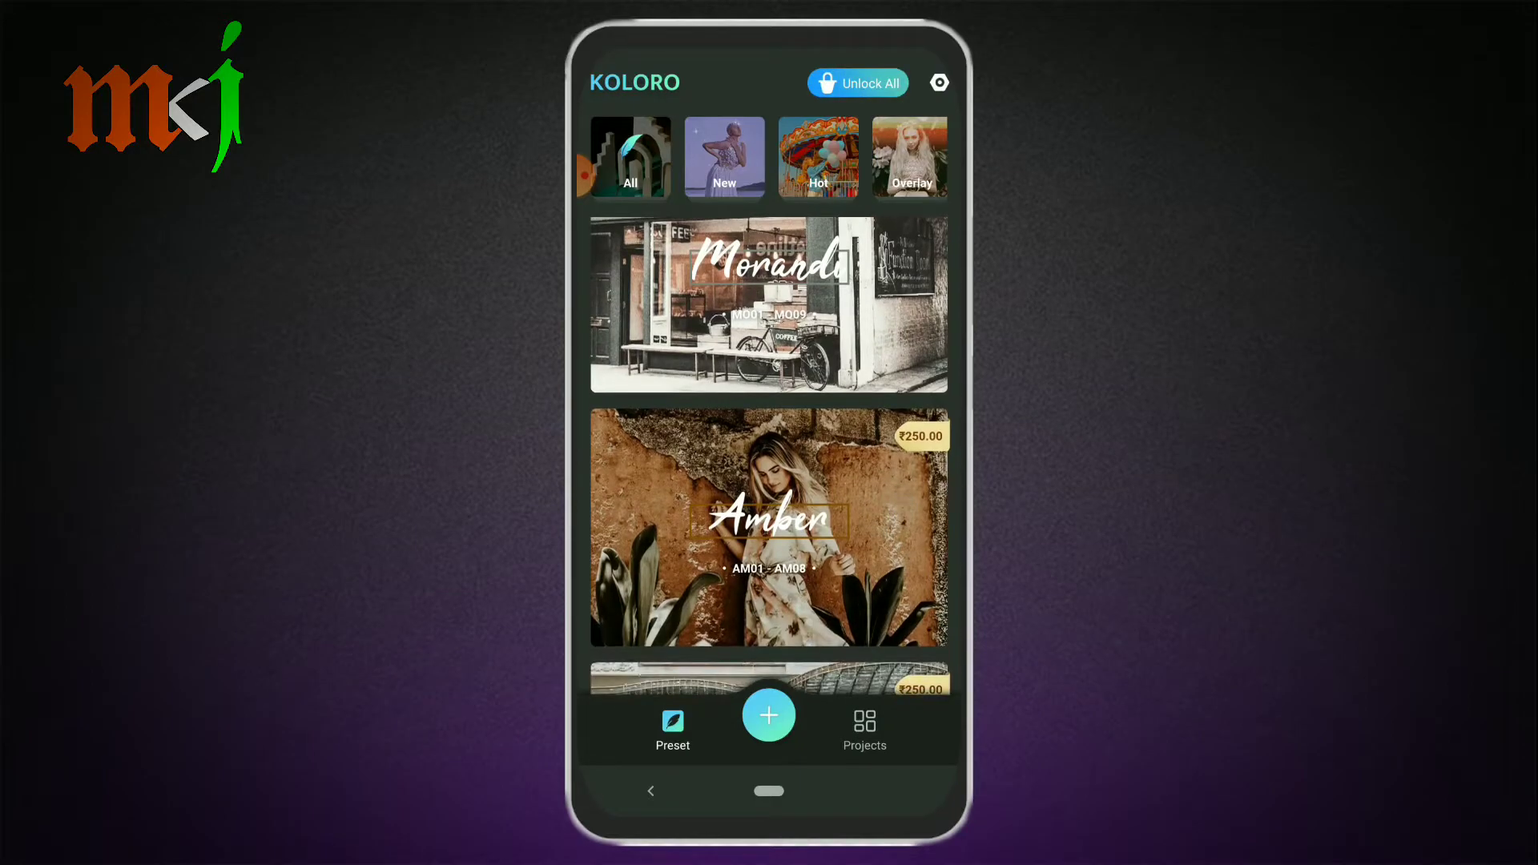
pyautogui.moveTo(915, 532); pyautogui.dragTo(929, 478)
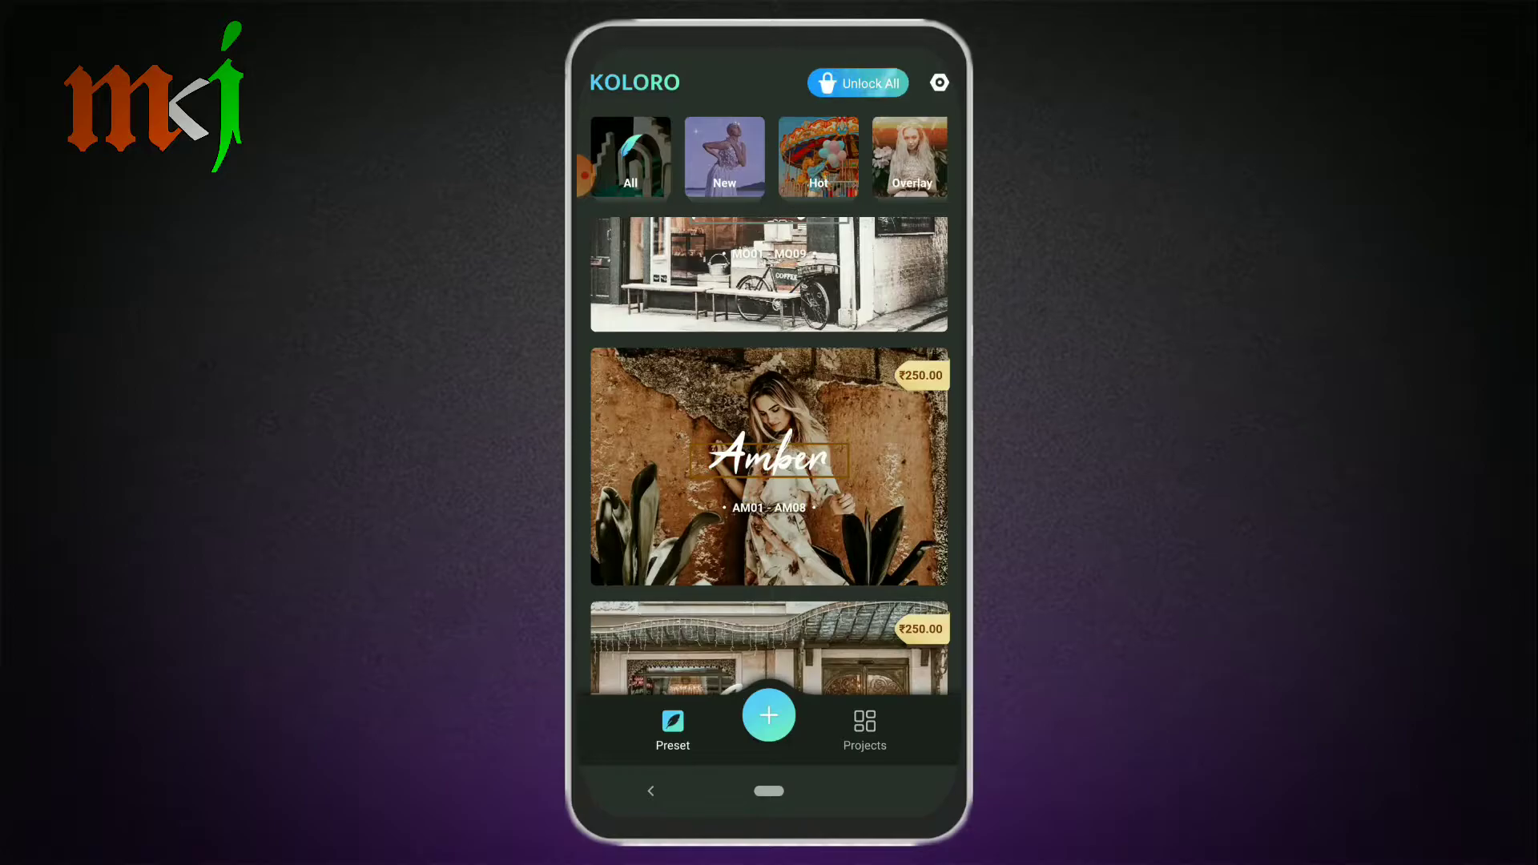
pyautogui.scroll(-10, 920, 579)
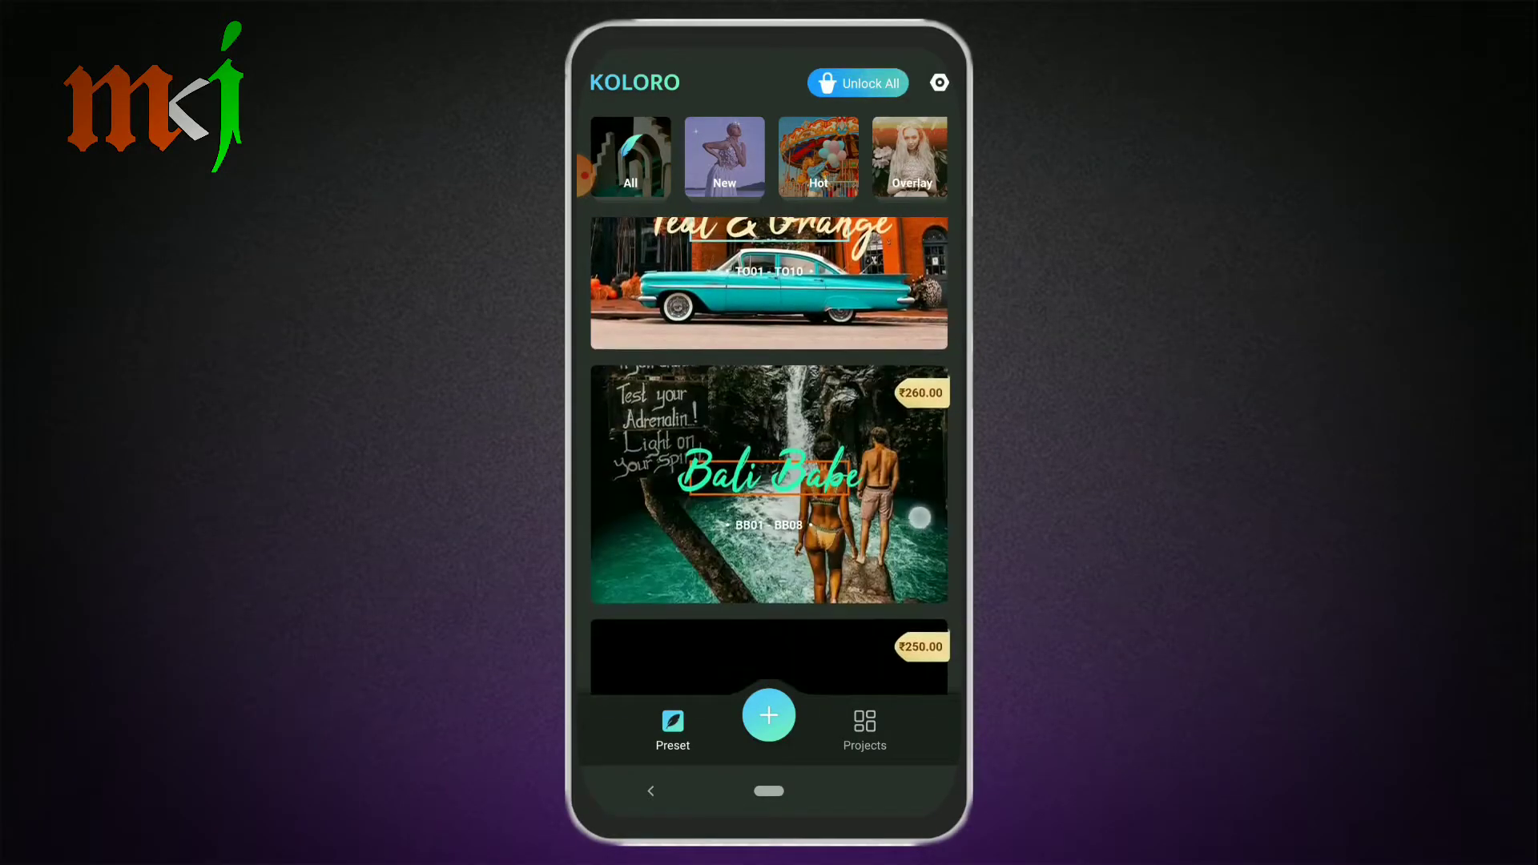
pyautogui.scroll(-5, 919, 579)
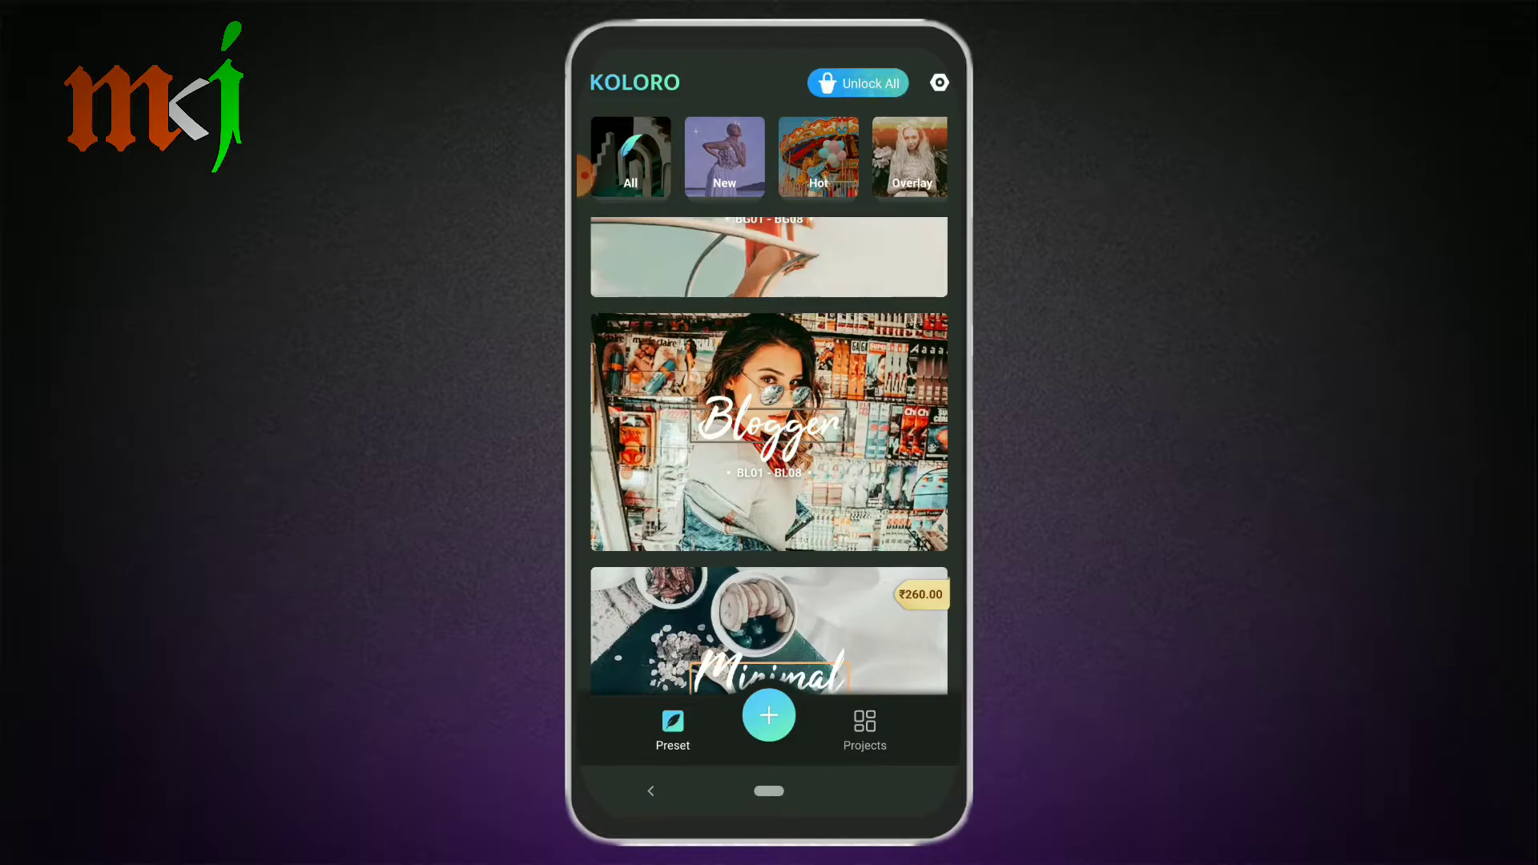
# - Scroll further through collections like Christmas and Pastel, then back up to Koloro and Morandi
pyautogui.scroll(1, 769, 457)
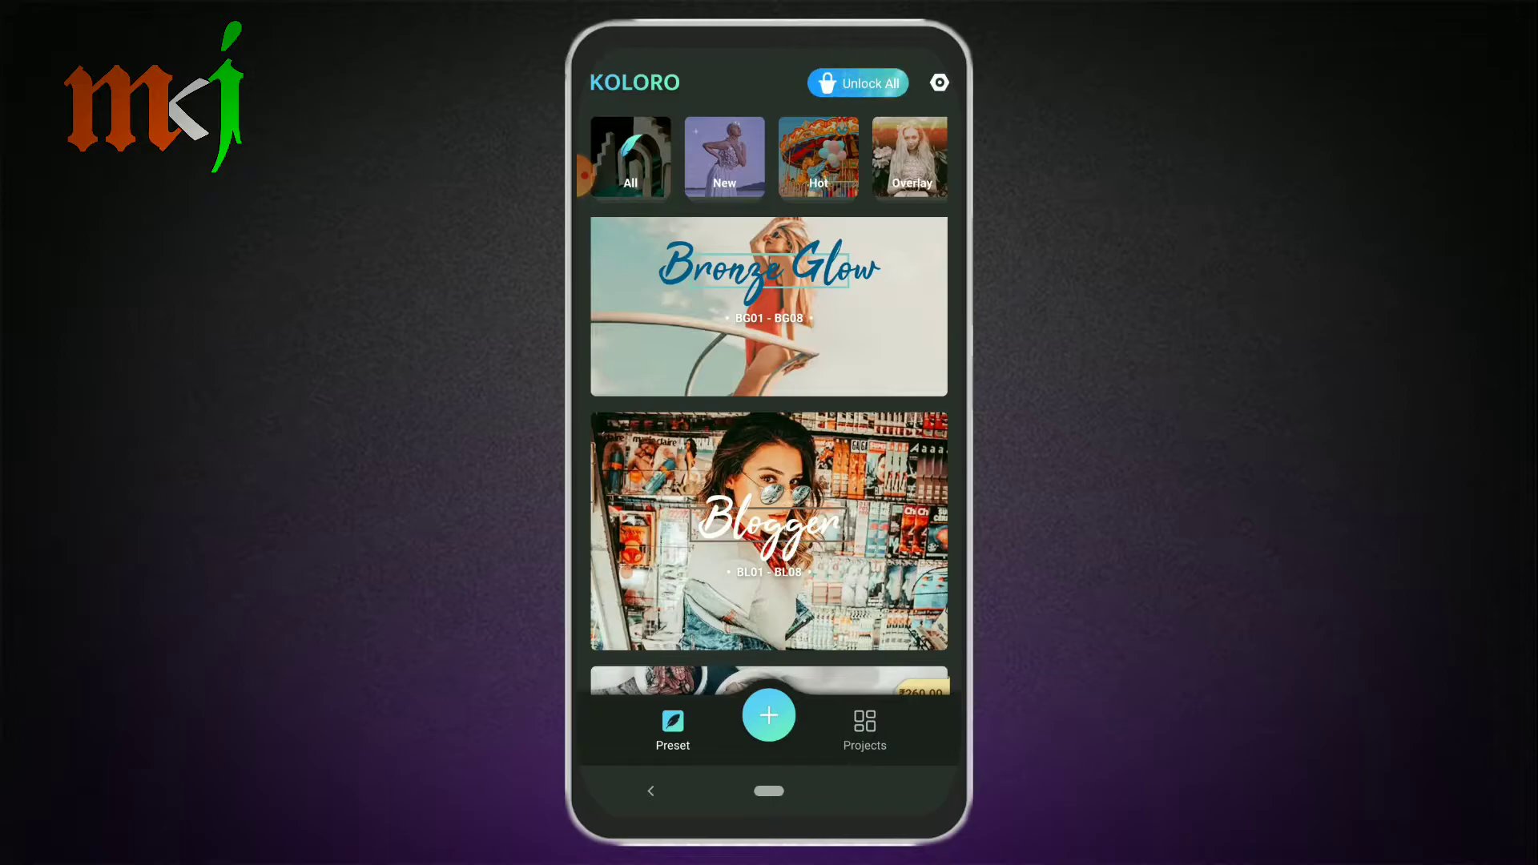
pyautogui.scroll(-2, 769, 457)
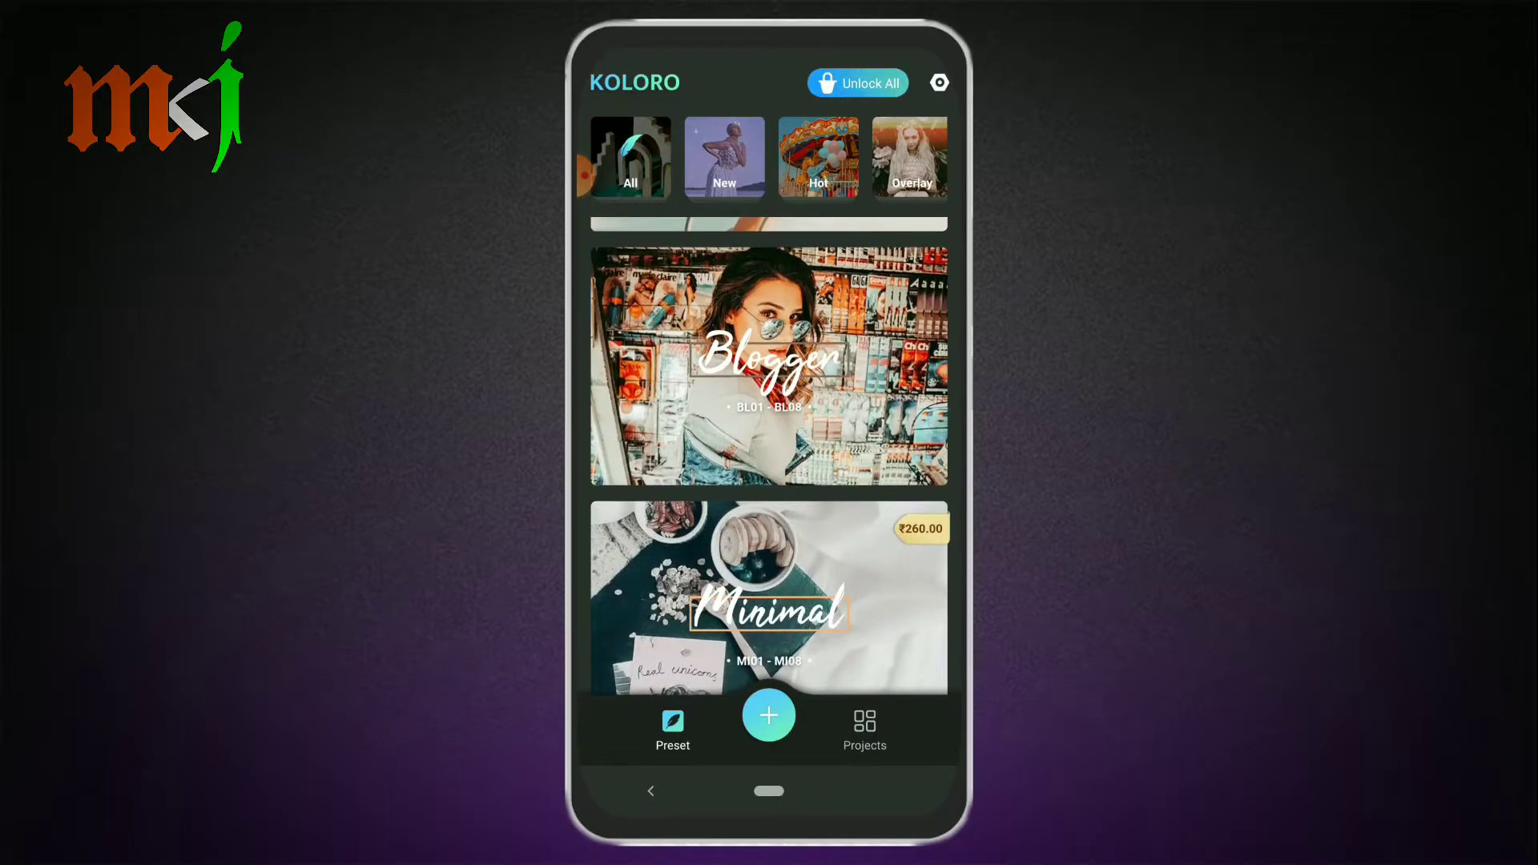
pyautogui.scroll(-4, 769, 457)
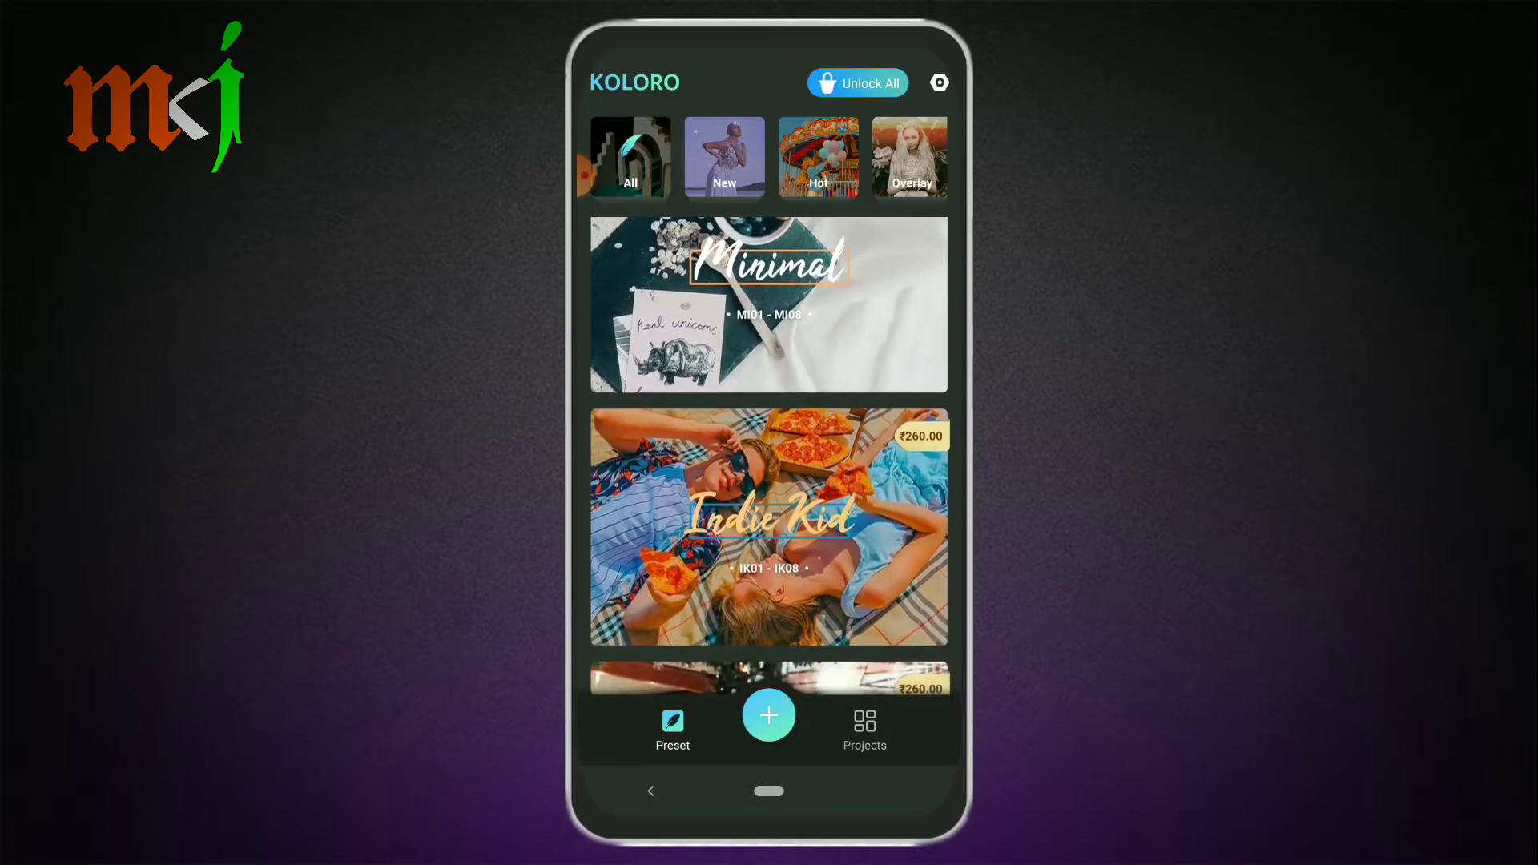
pyautogui.scroll(-1, 769, 456)
pyautogui.scroll(-1, 769, 456)
pyautogui.scroll(-3, 769, 457)
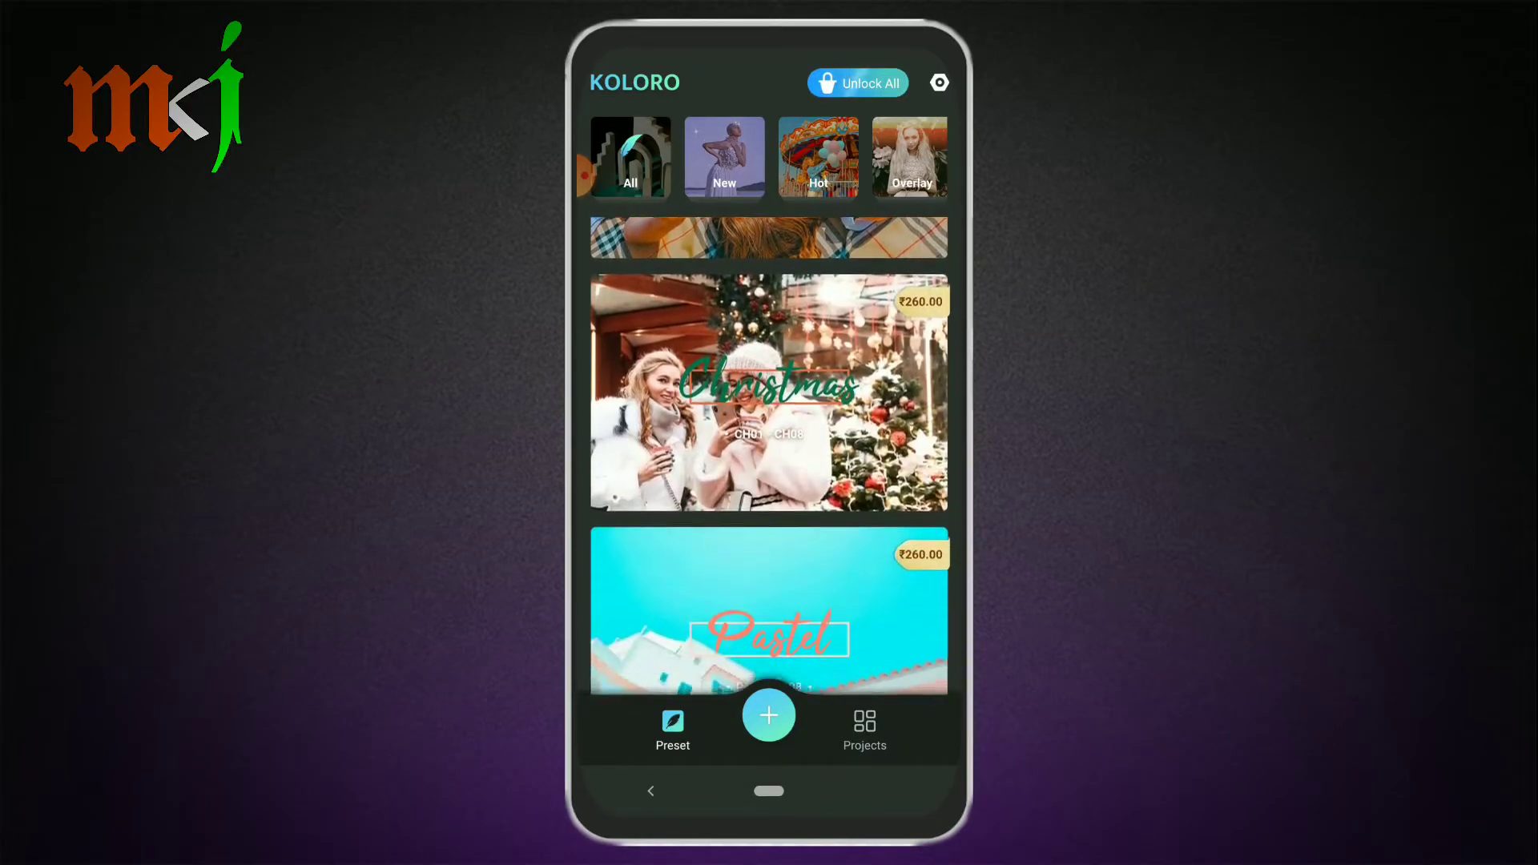
pyautogui.scroll(-2, 769, 456)
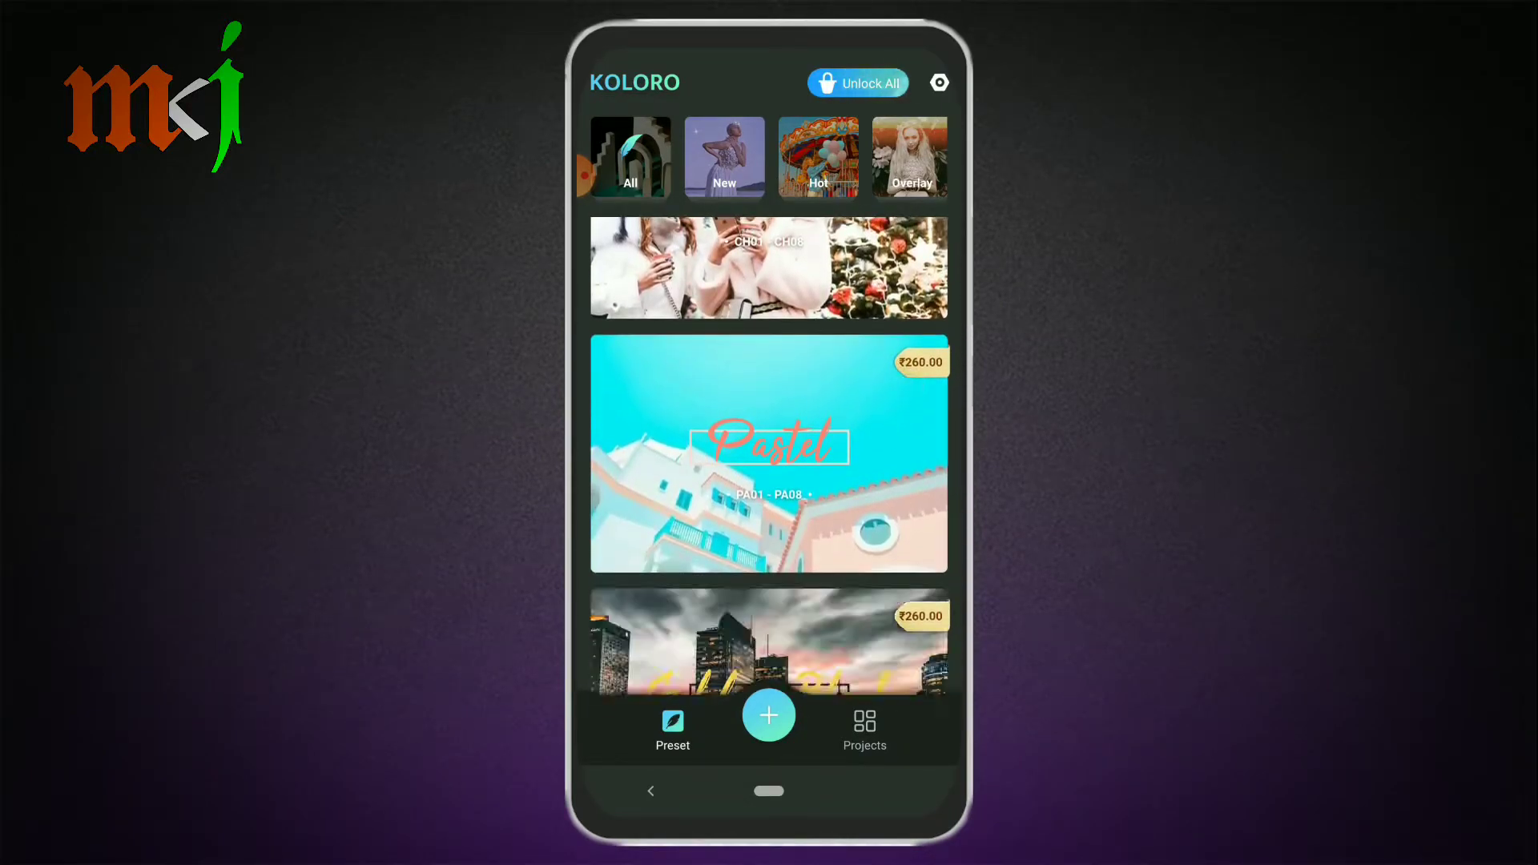
pyautogui.scroll(1, 769, 457)
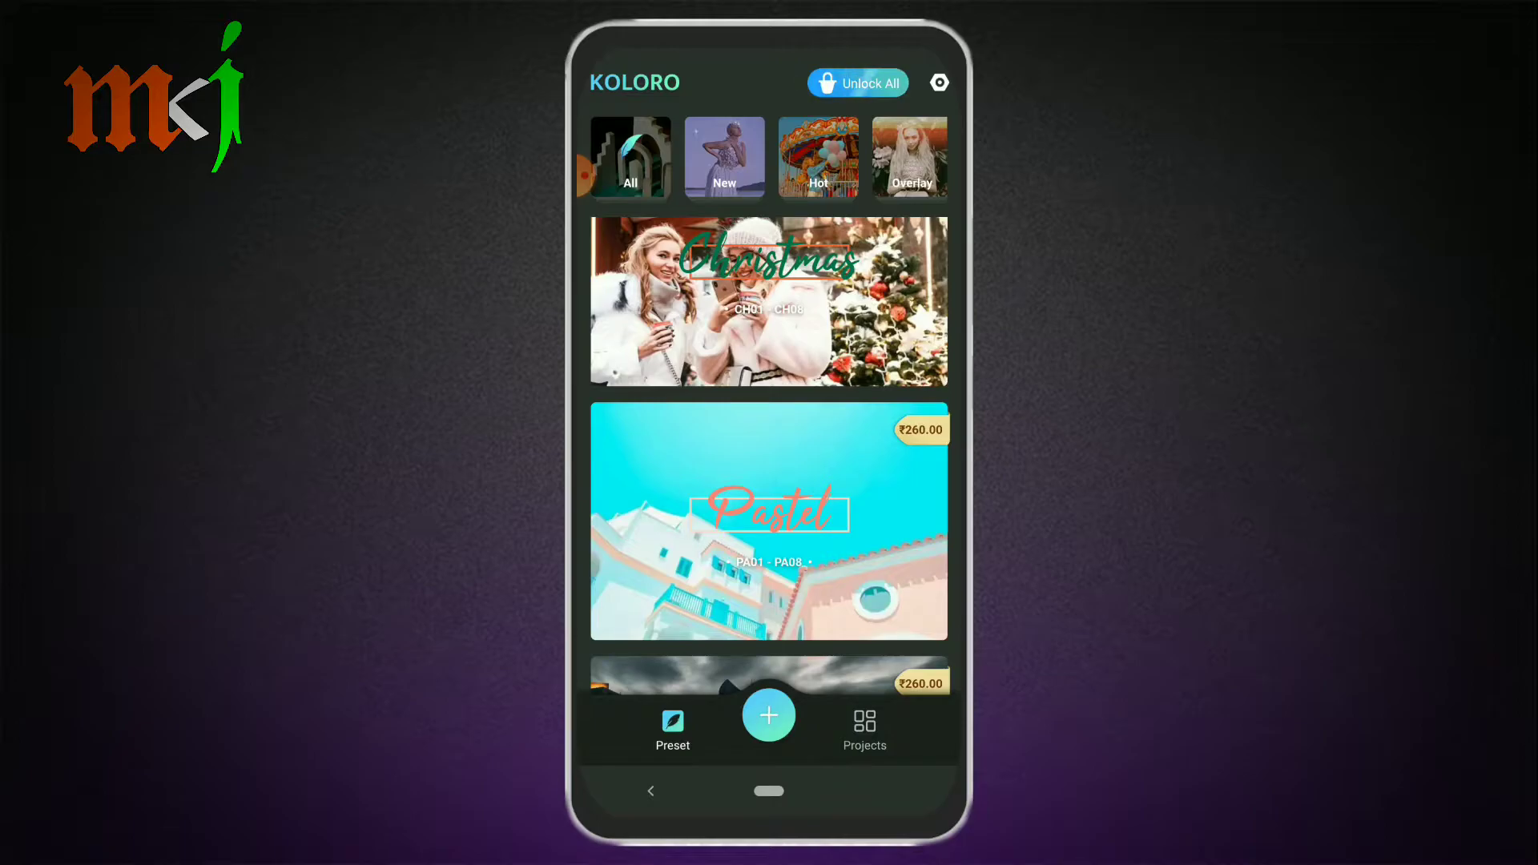
pyautogui.scroll(5, 769, 457)
pyautogui.scroll(5, 769, 457)
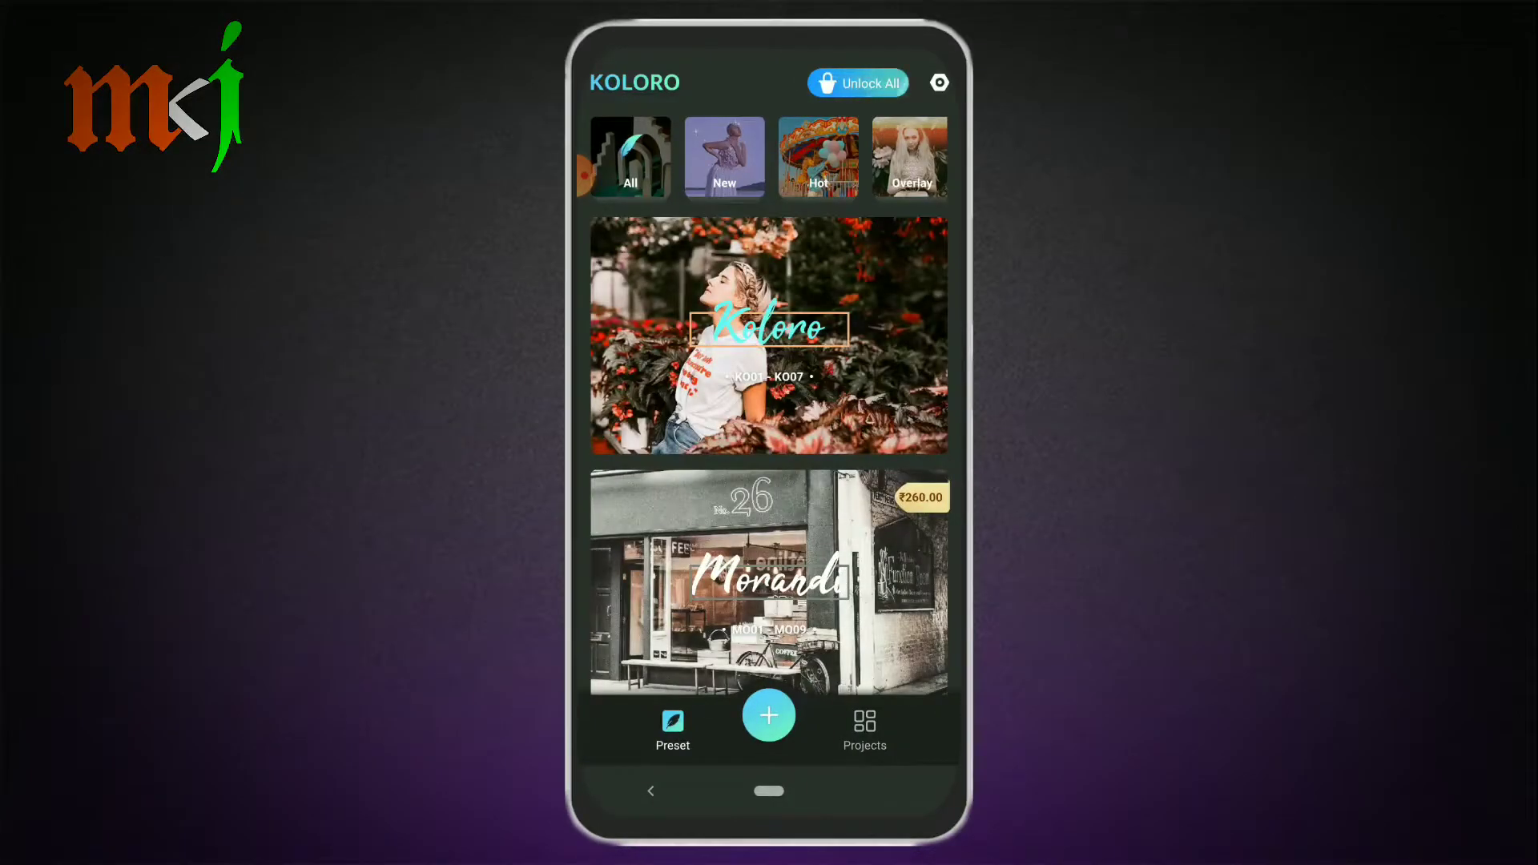
# - Look through the Koloro pack's seven presets, then start a new edit from the photo gallery
pyautogui.click(805, 322)
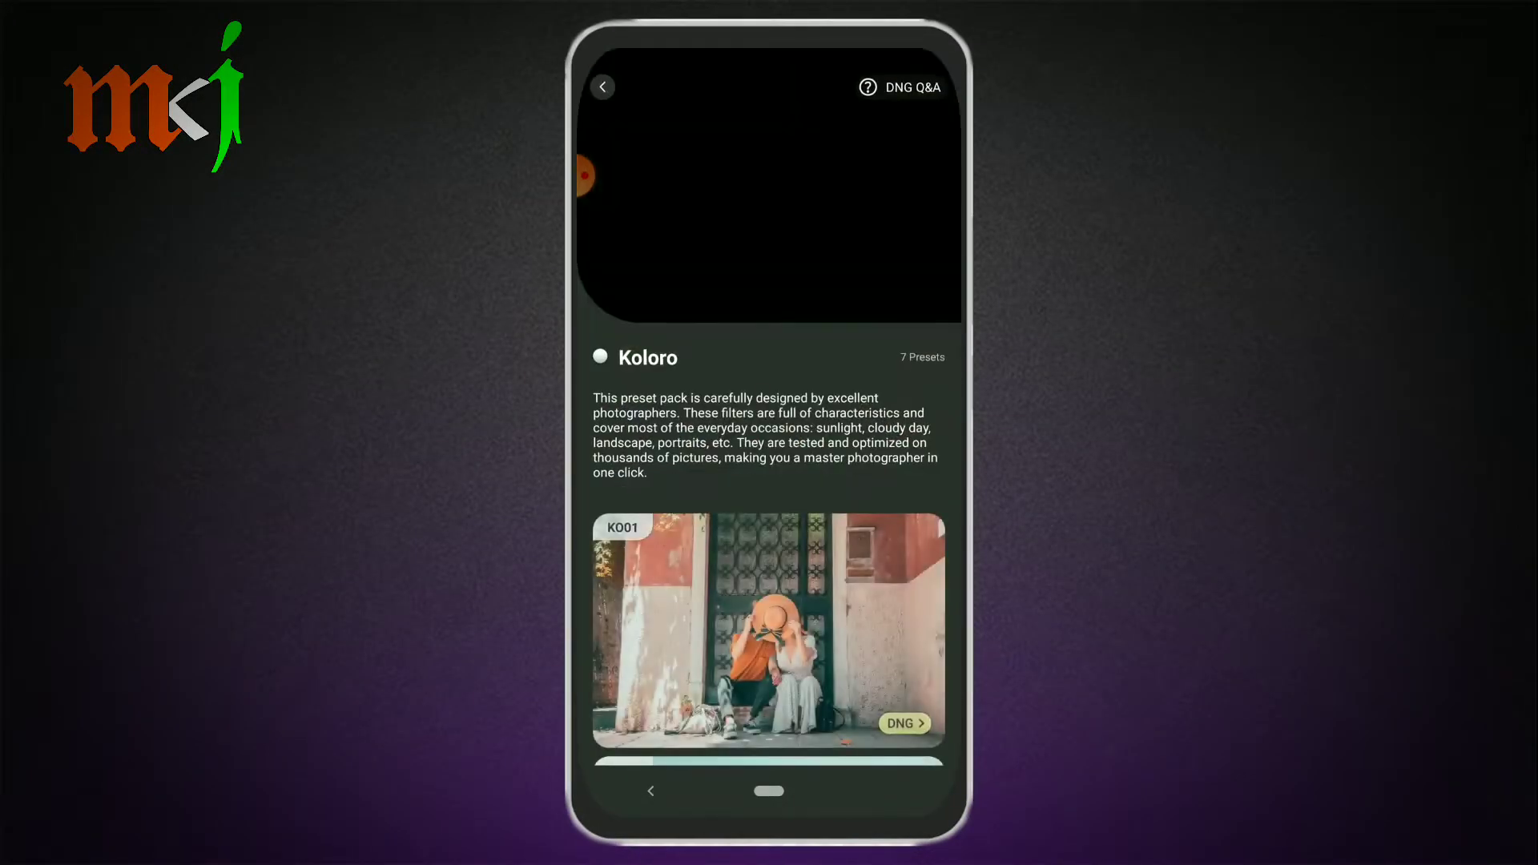
pyautogui.scroll(-5, 769, 400)
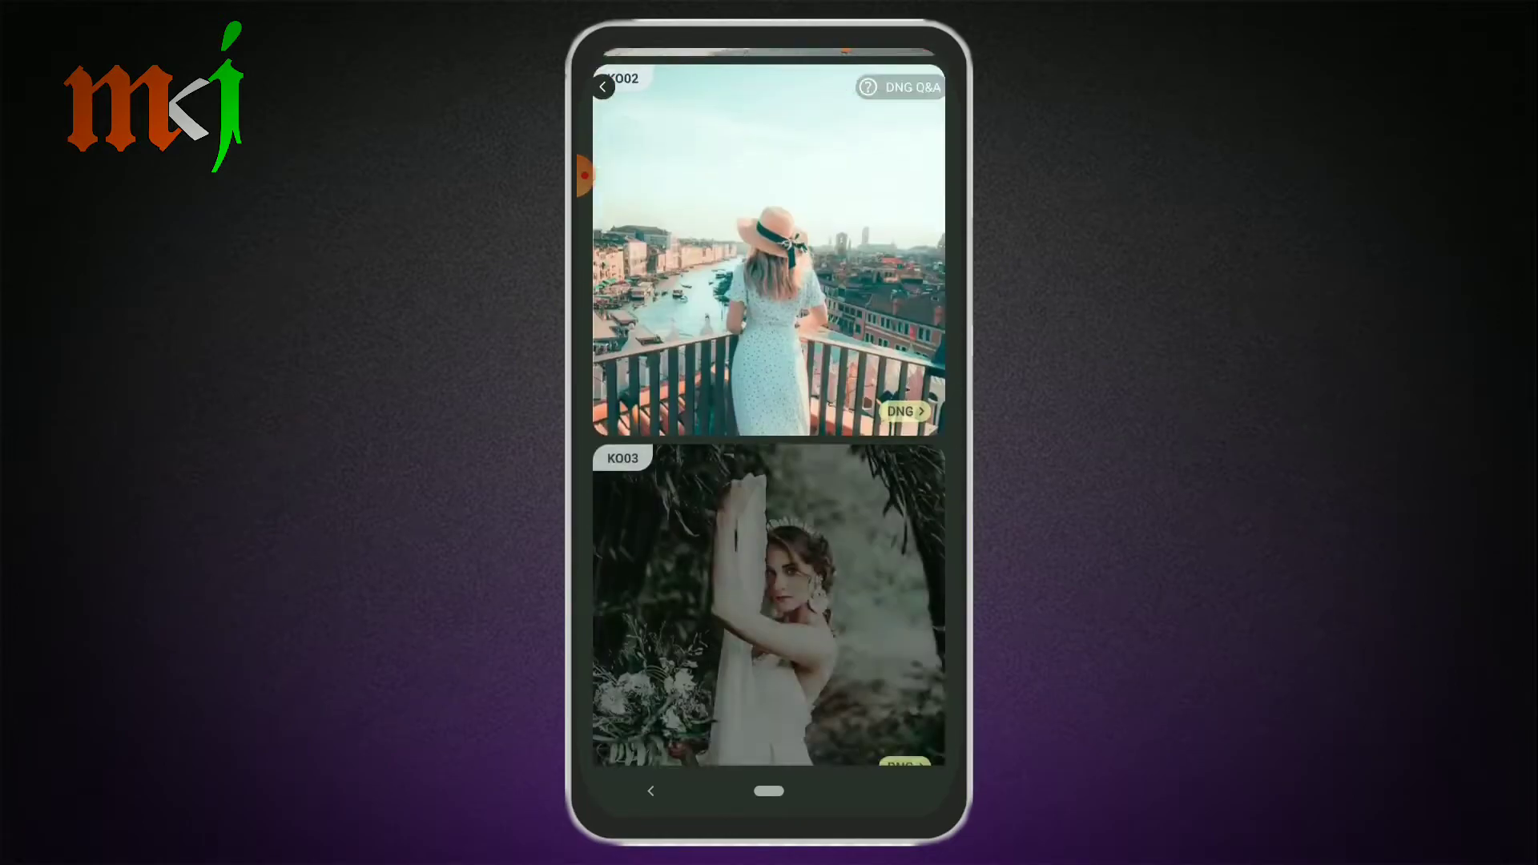
pyautogui.scroll(-5, 769, 401)
pyautogui.scroll(-5, 769, 400)
pyautogui.scroll(10, 769, 401)
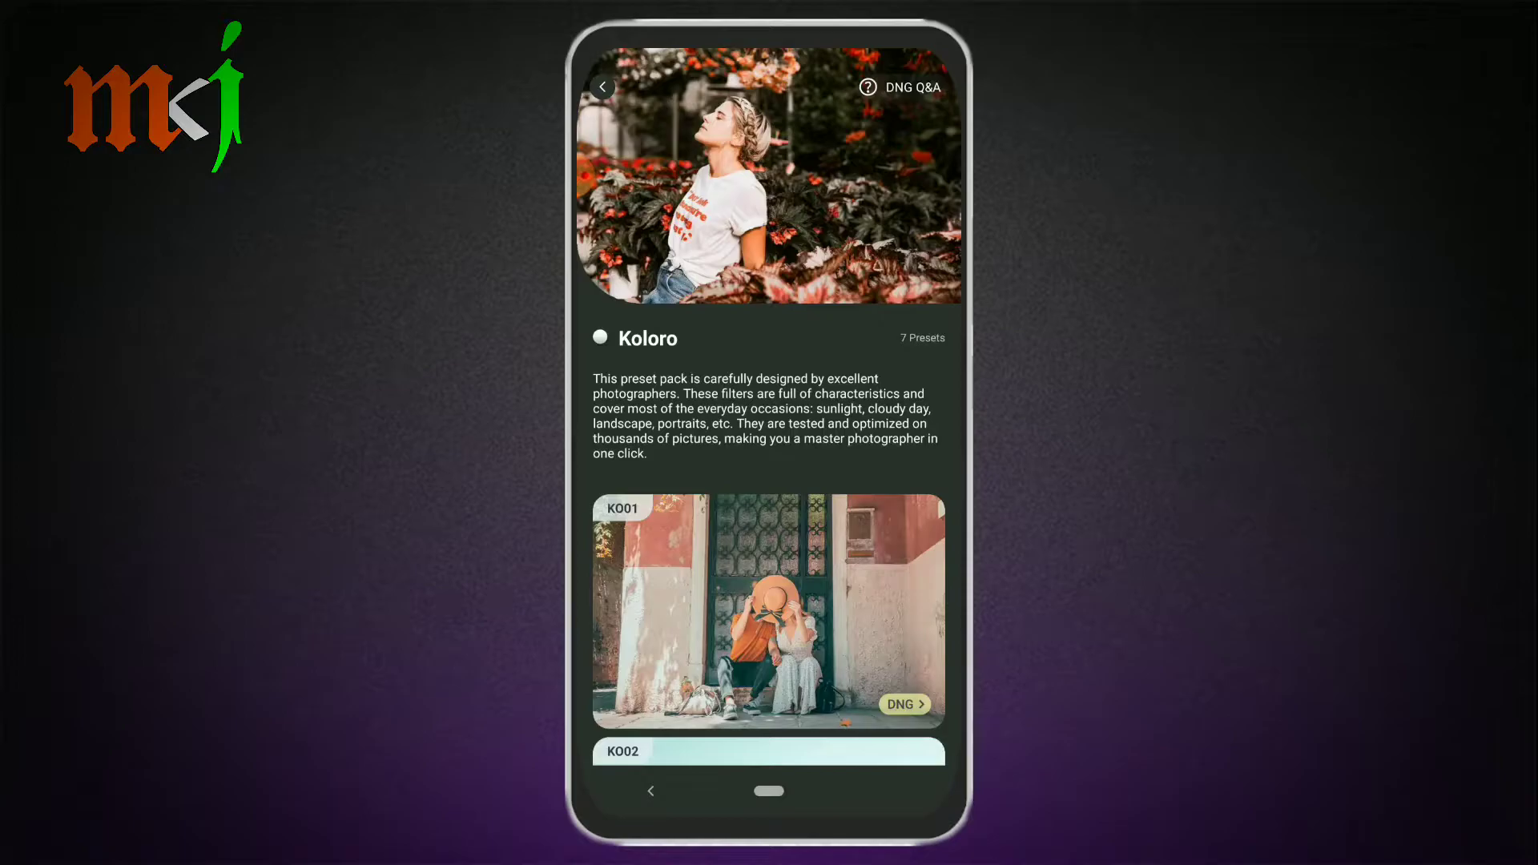
pyautogui.click(769, 609)
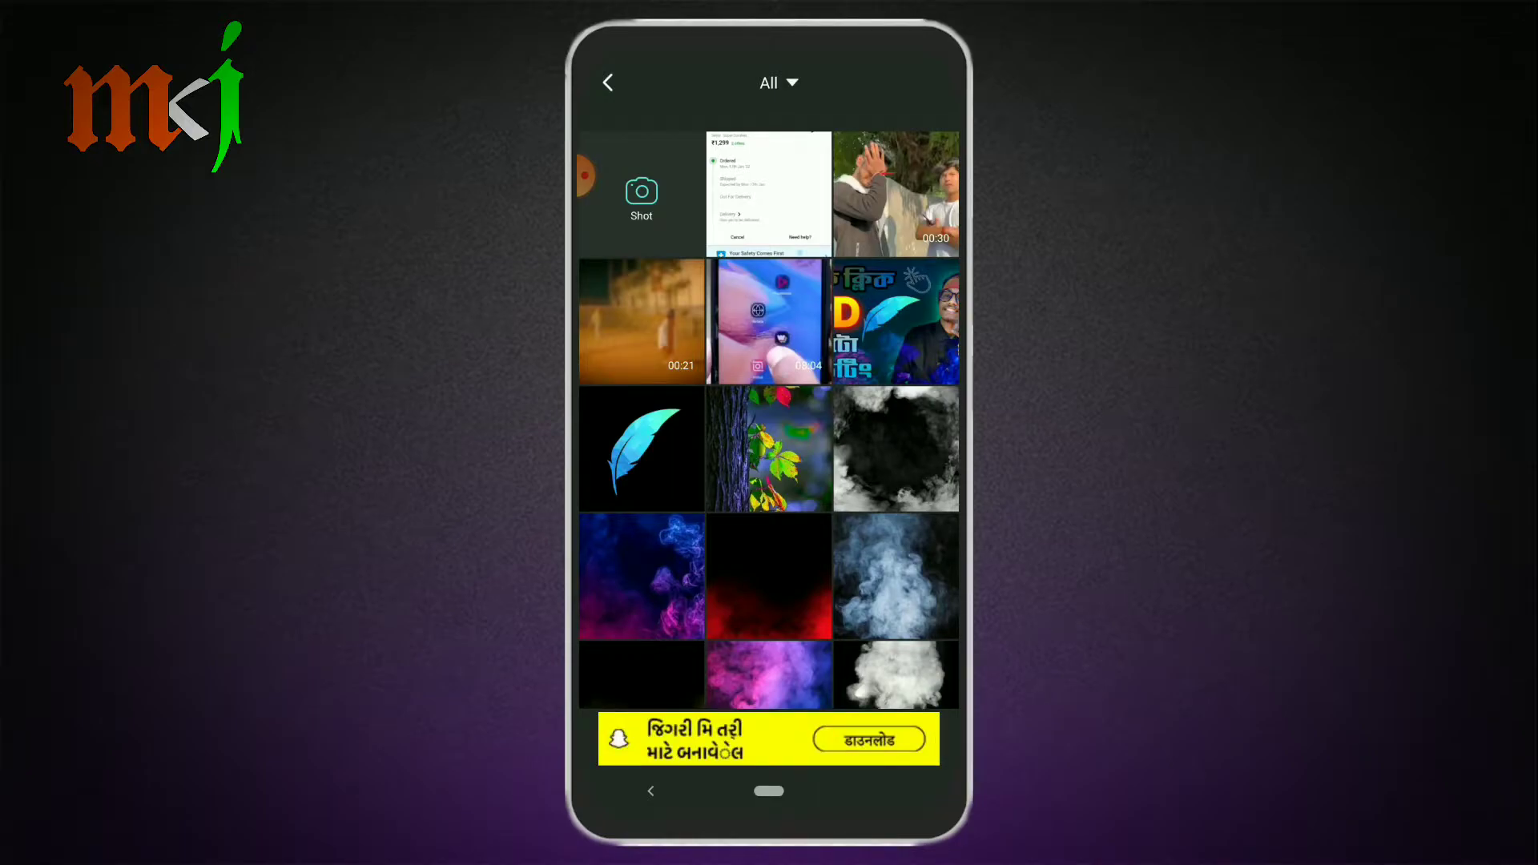
# - Dismiss the camera capture options and switch the gallery to the Girls Pose album
pyautogui.click(641, 196)
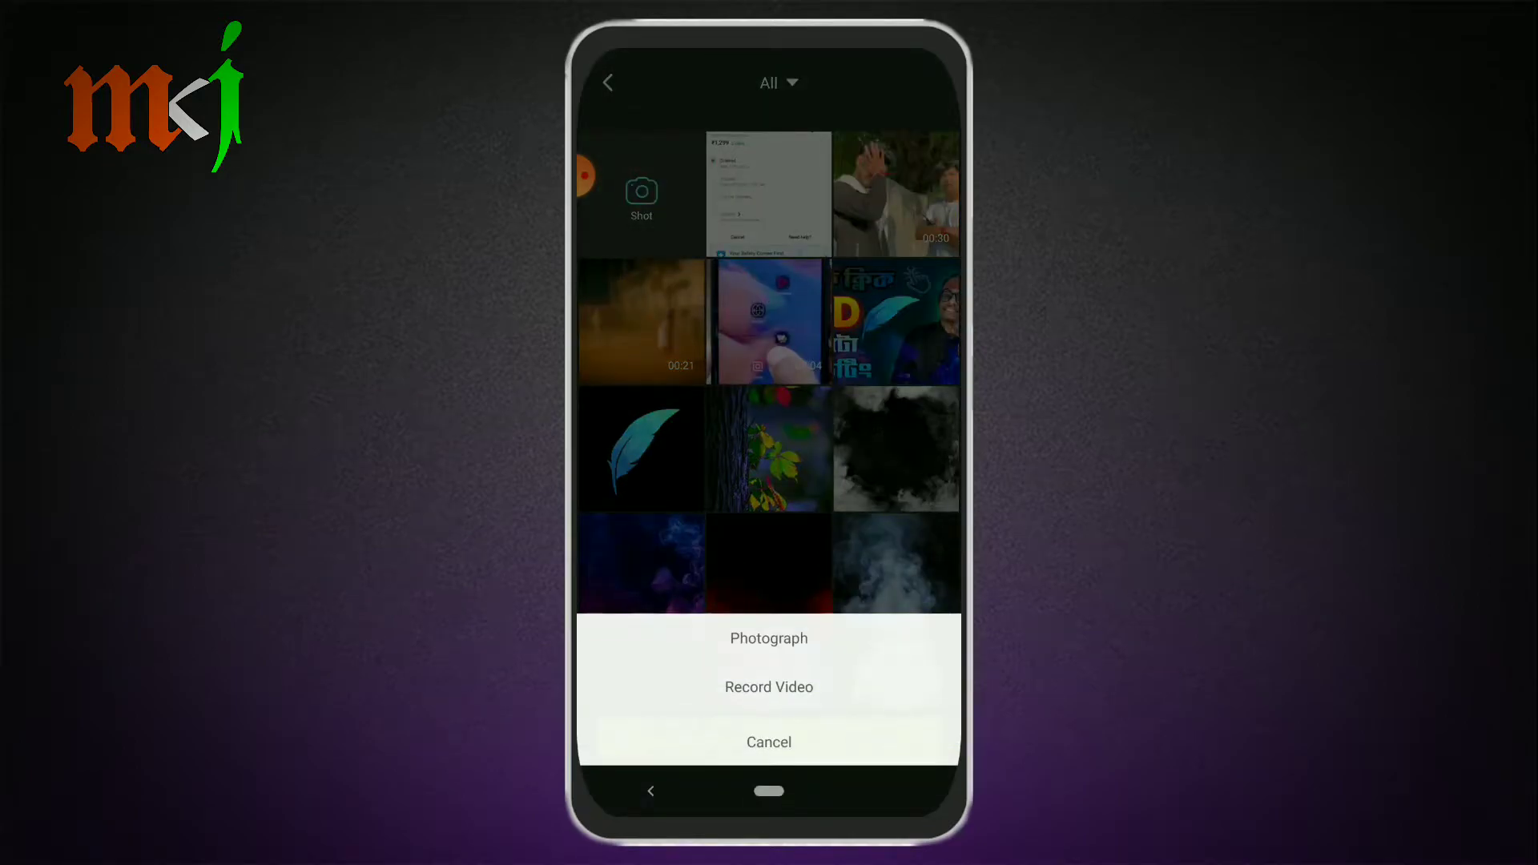
pyautogui.click(769, 741)
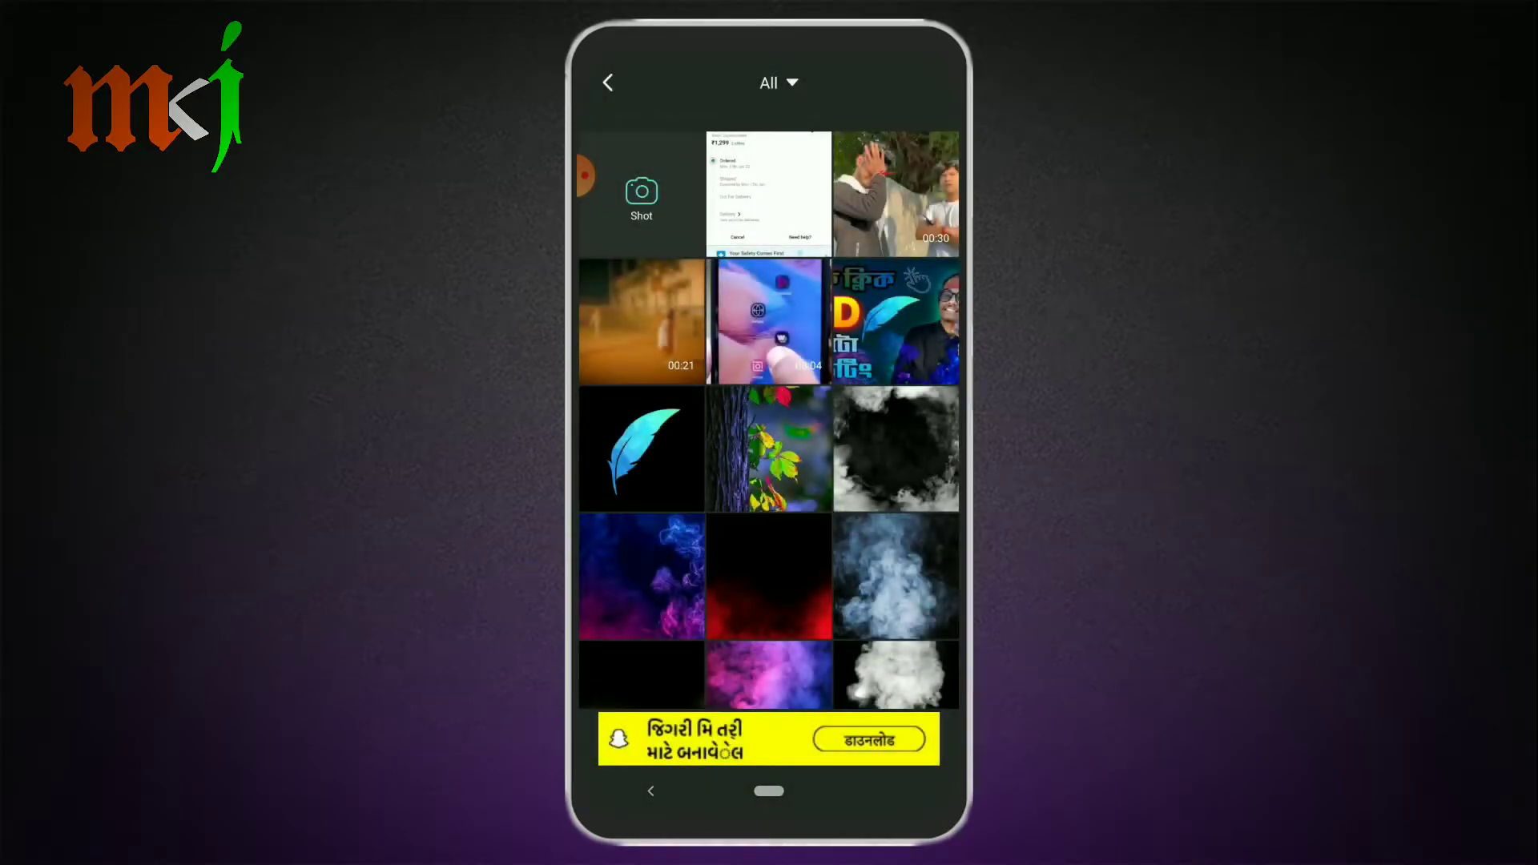
pyautogui.click(778, 83)
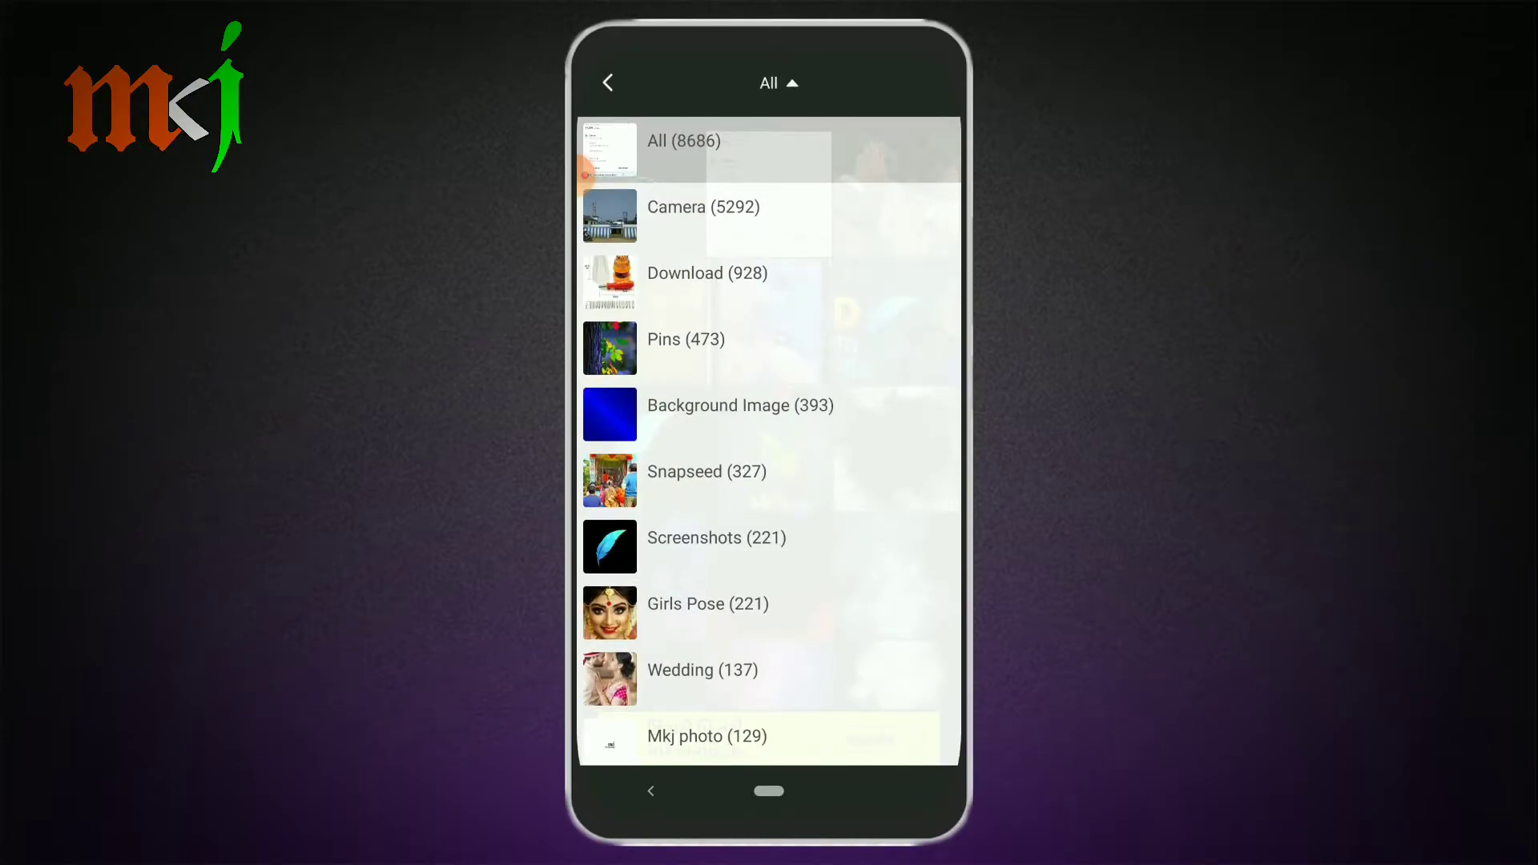
pyautogui.scroll(-3, 769, 440)
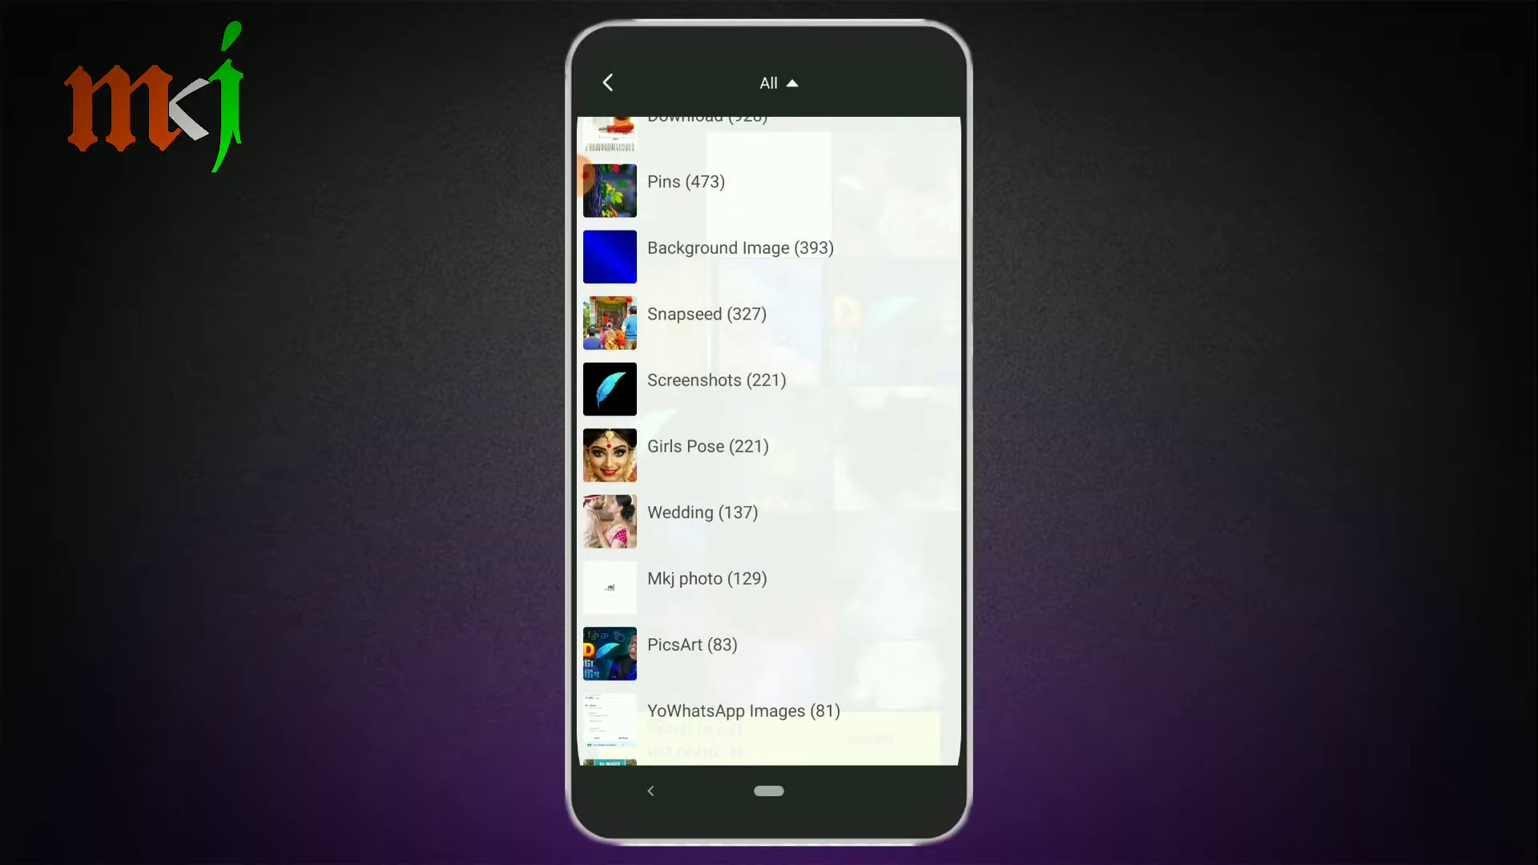
pyautogui.click(720, 459)
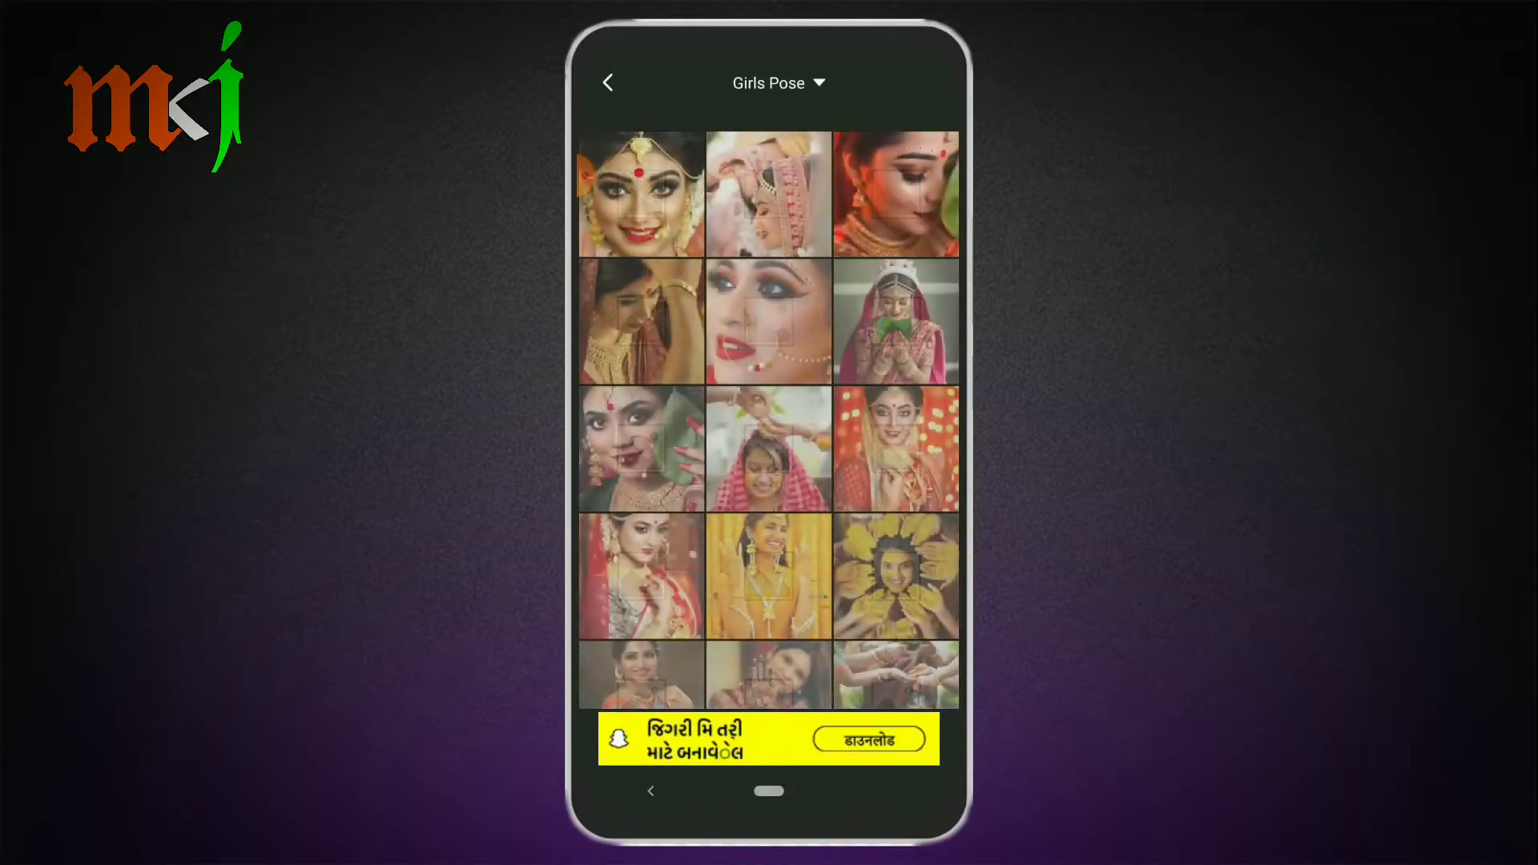
# - Scroll the Girls Pose photos and open the henna-hands portrait in the editor
pyautogui.moveTo(849, 561); pyautogui.dragTo(909, 421)
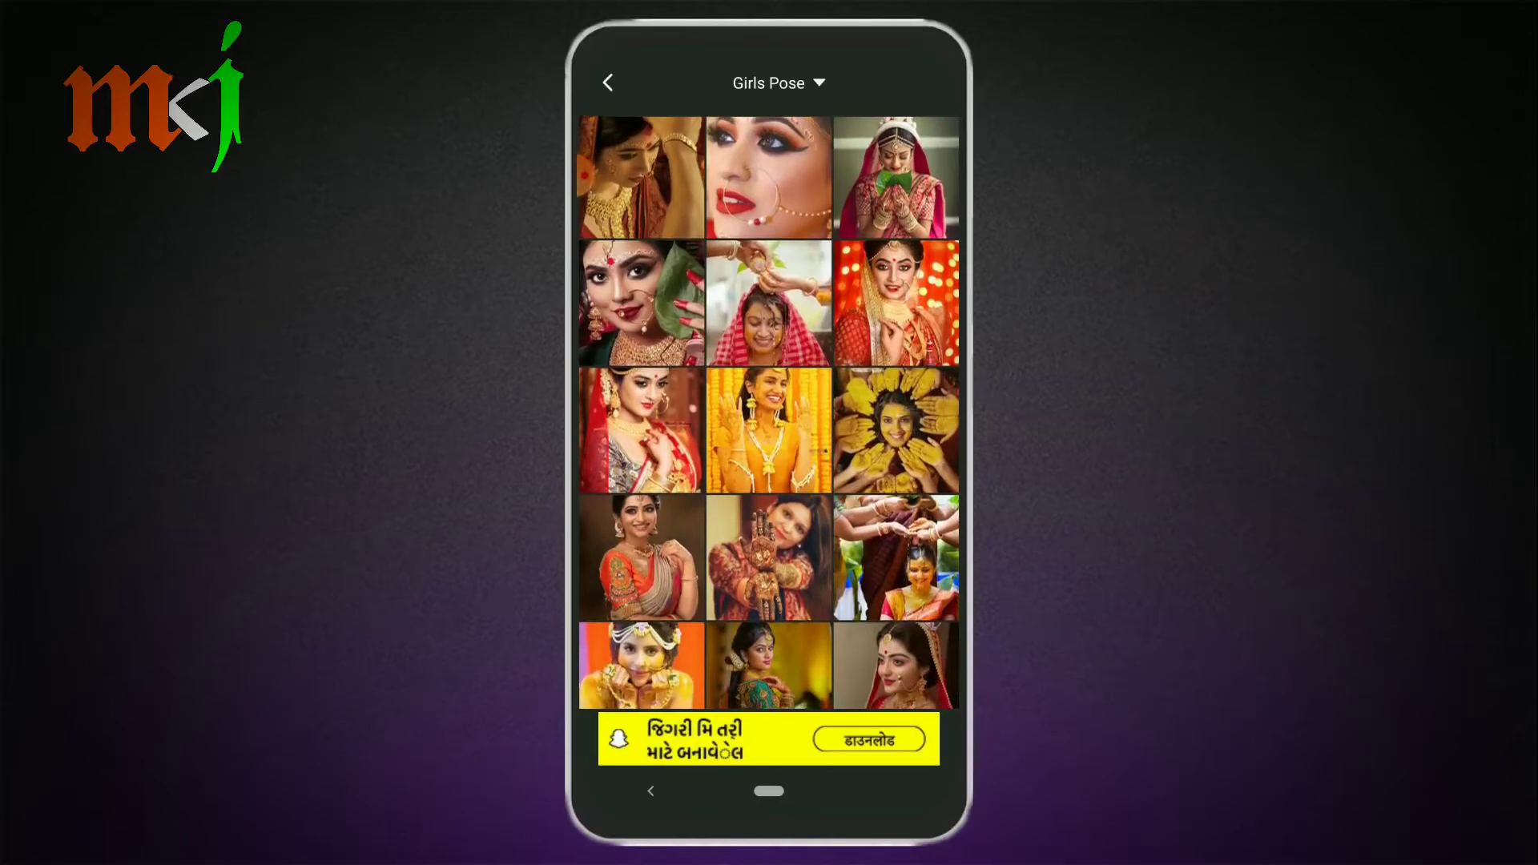
pyautogui.scroll(-5, 910, 420)
pyautogui.scroll(-10, 905, 505)
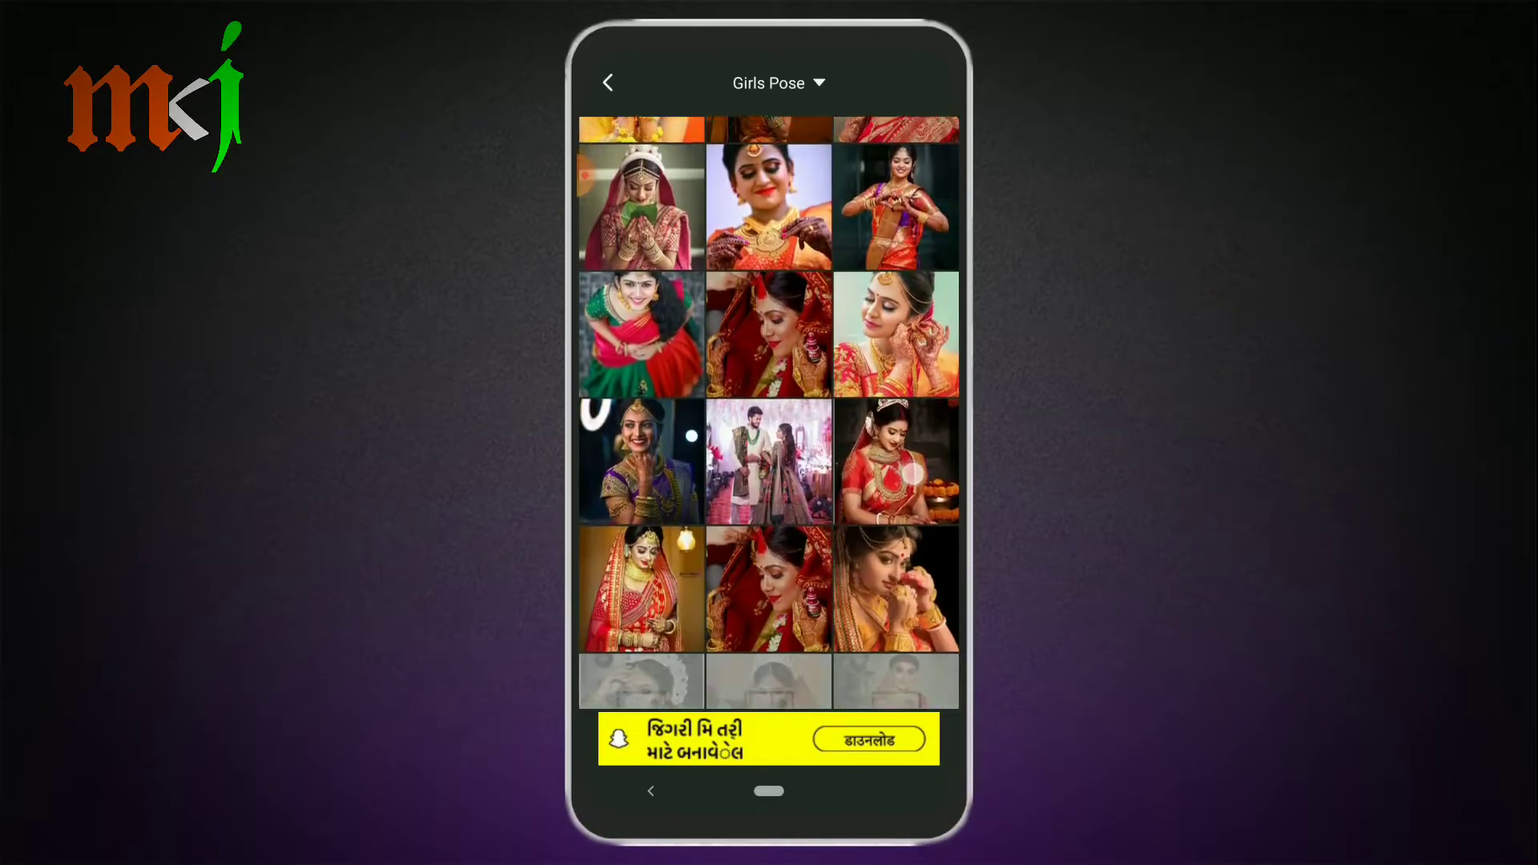
pyautogui.scroll(-10, 921, 503)
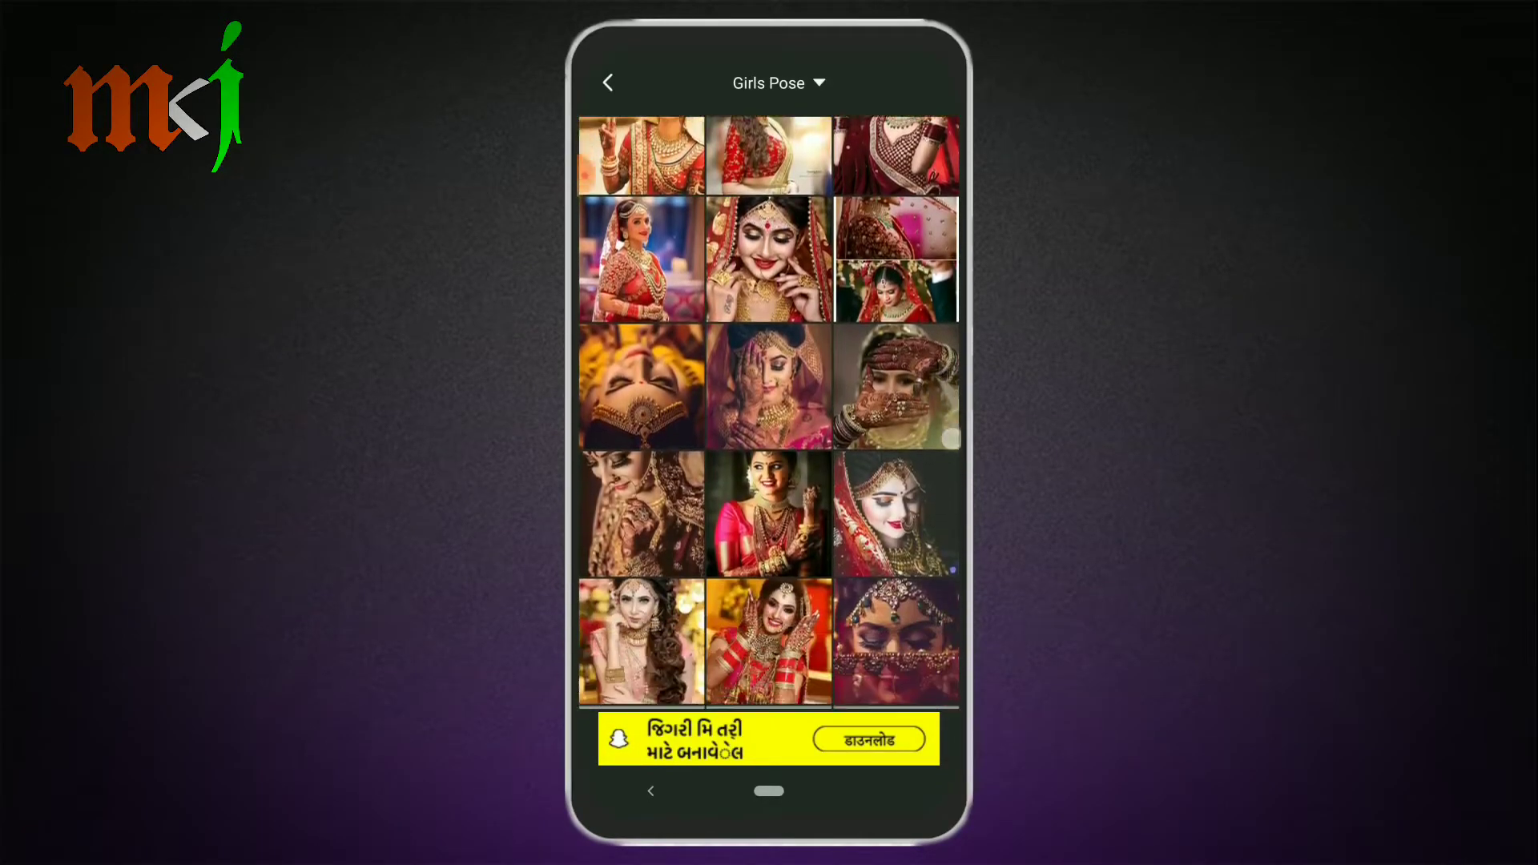
pyautogui.scroll(-3, 923, 485)
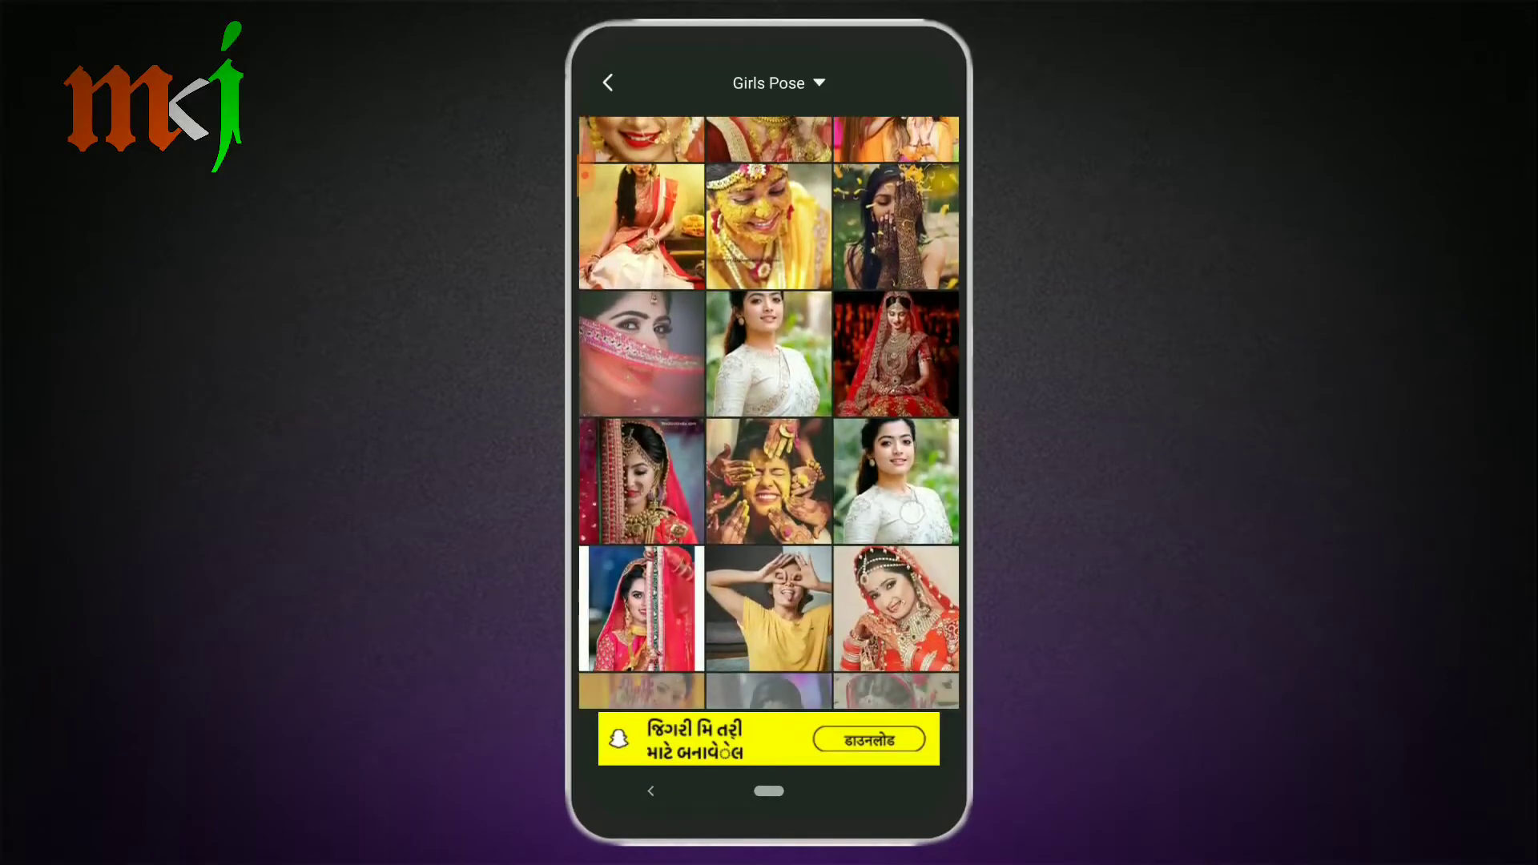
pyautogui.click(895, 221)
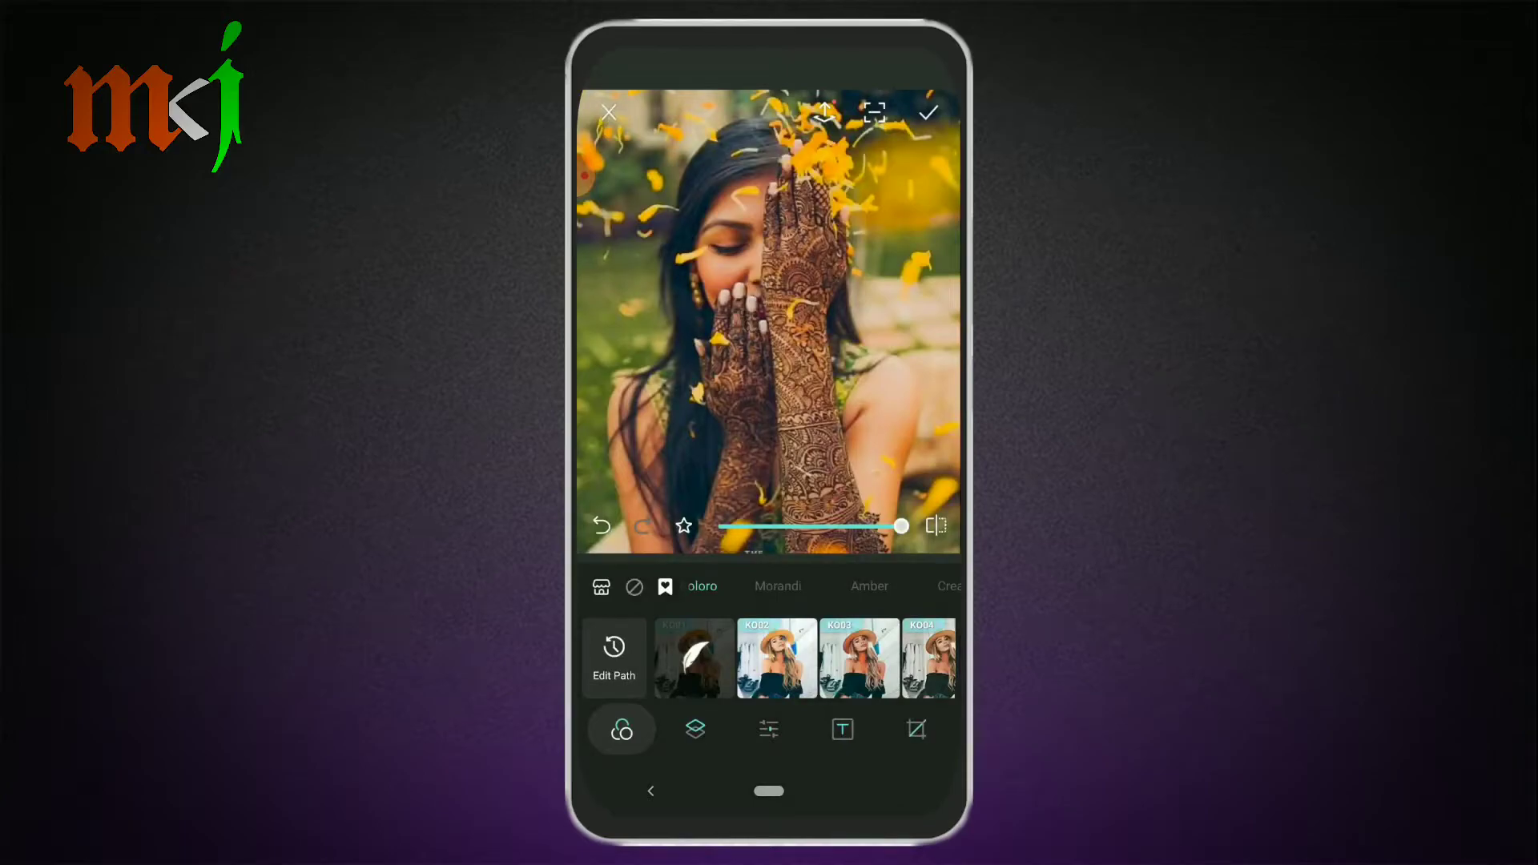
pyautogui.moveTo(713, 693); pyautogui.dragTo(942, 677)
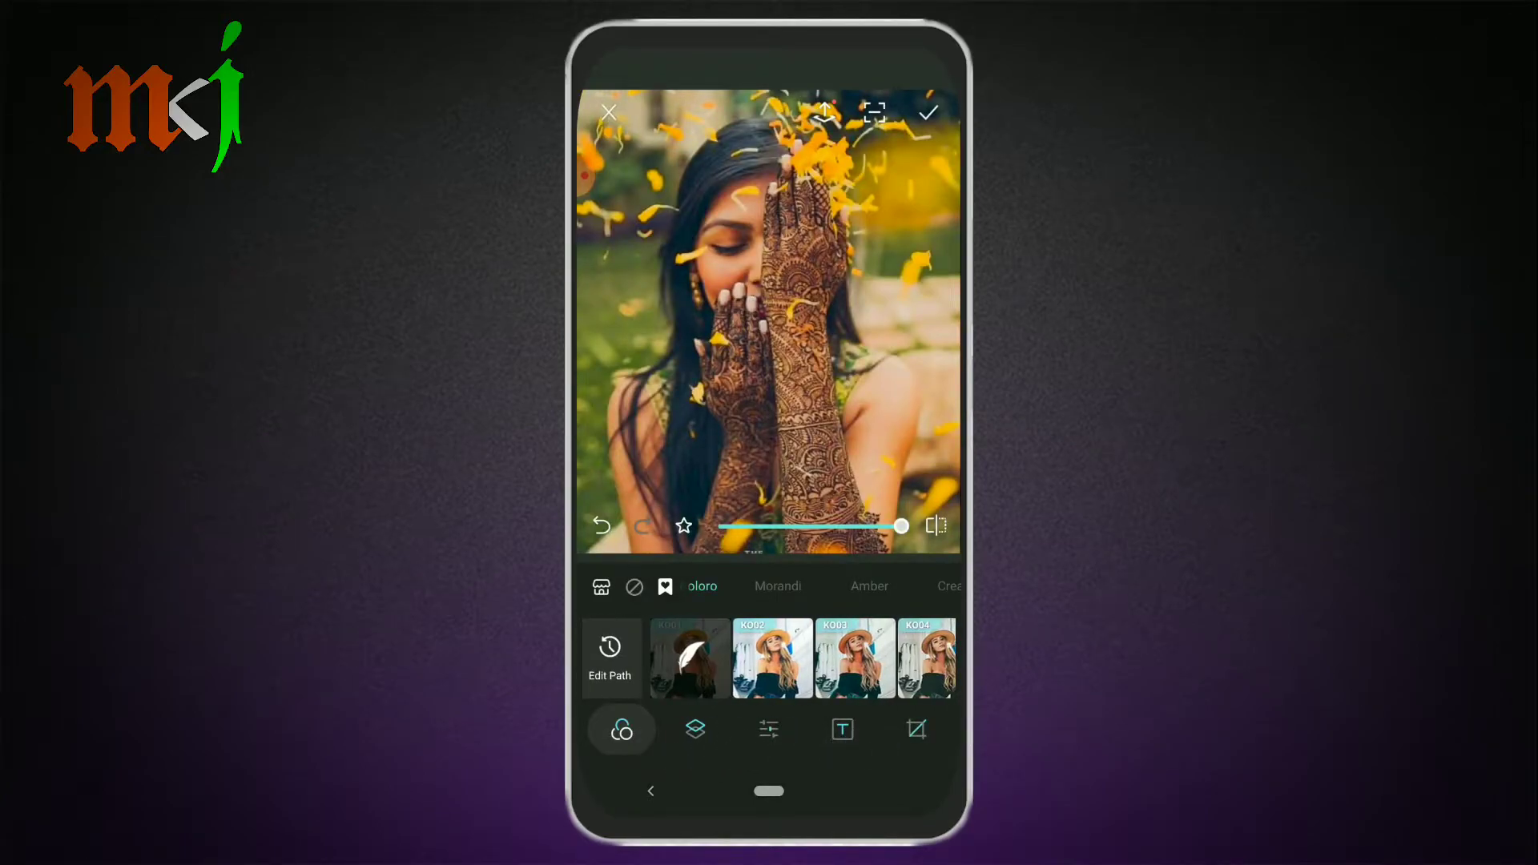
pyautogui.click(622, 730)
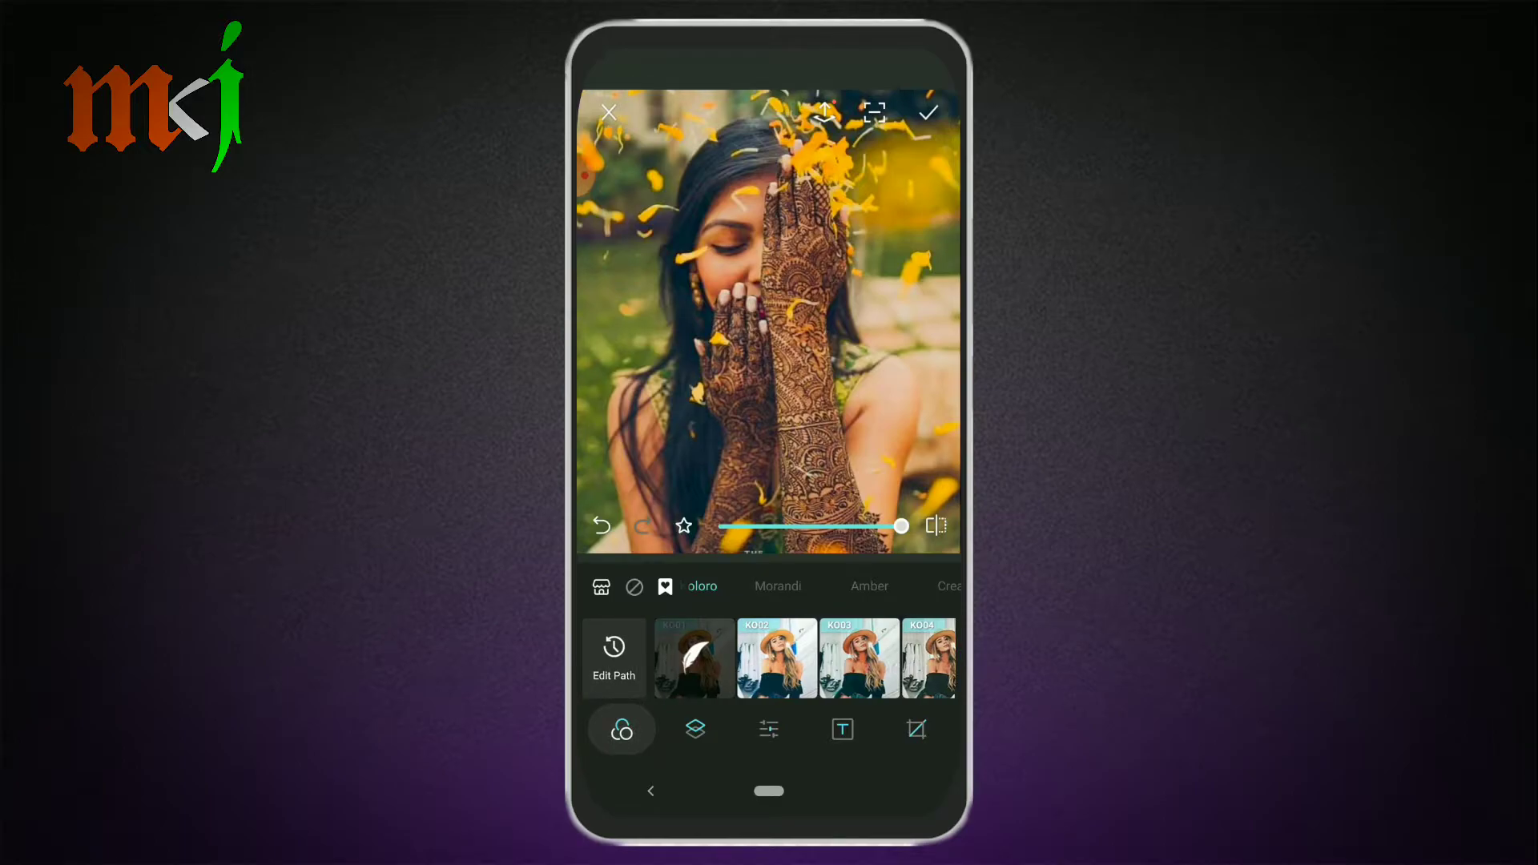
pyautogui.moveTo(801, 588); pyautogui.dragTo(944, 614)
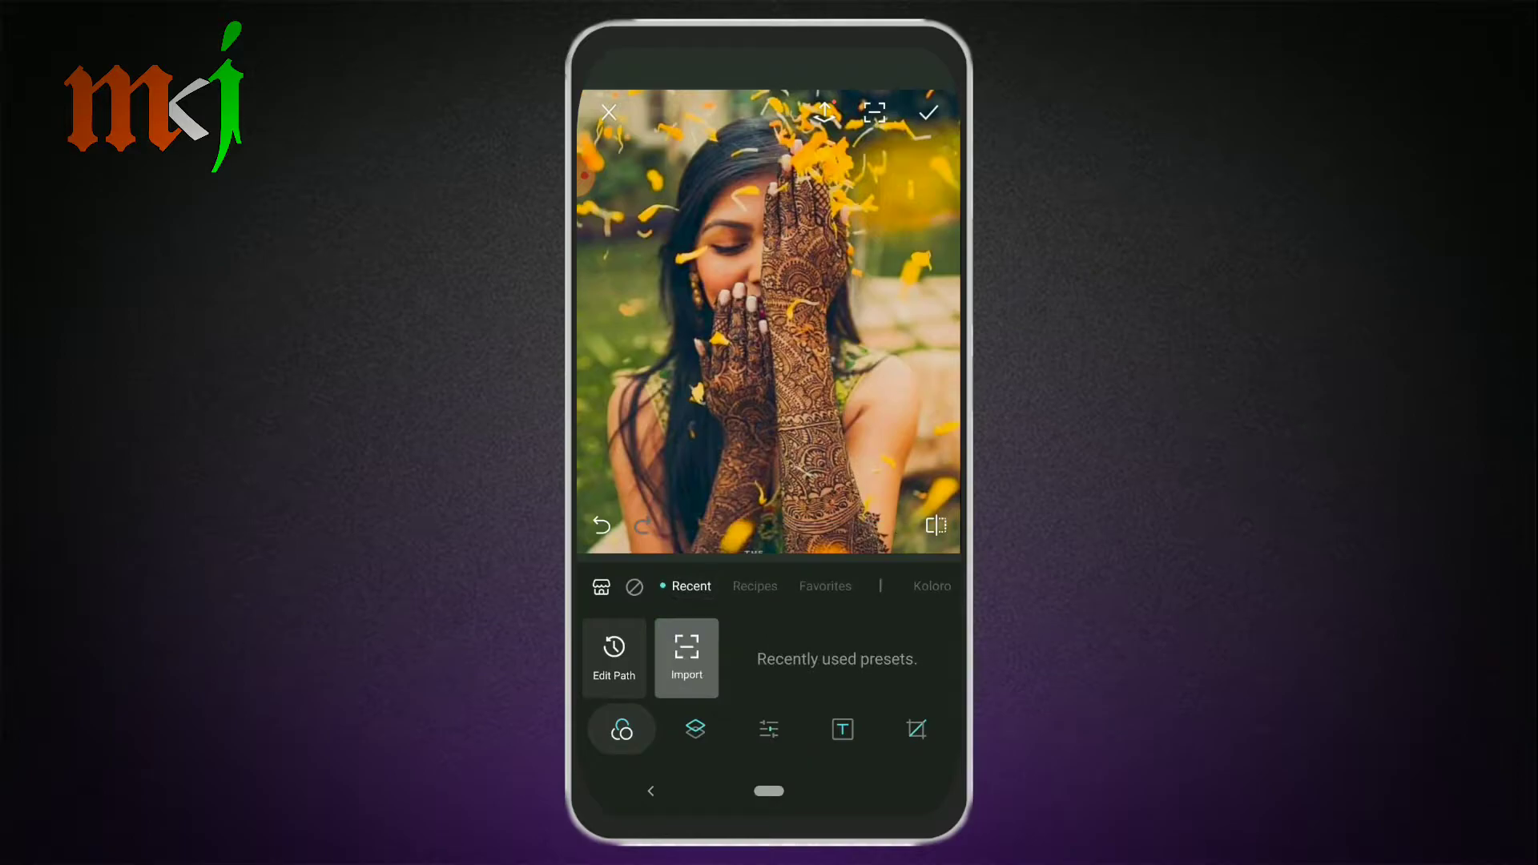
pyautogui.click(753, 586)
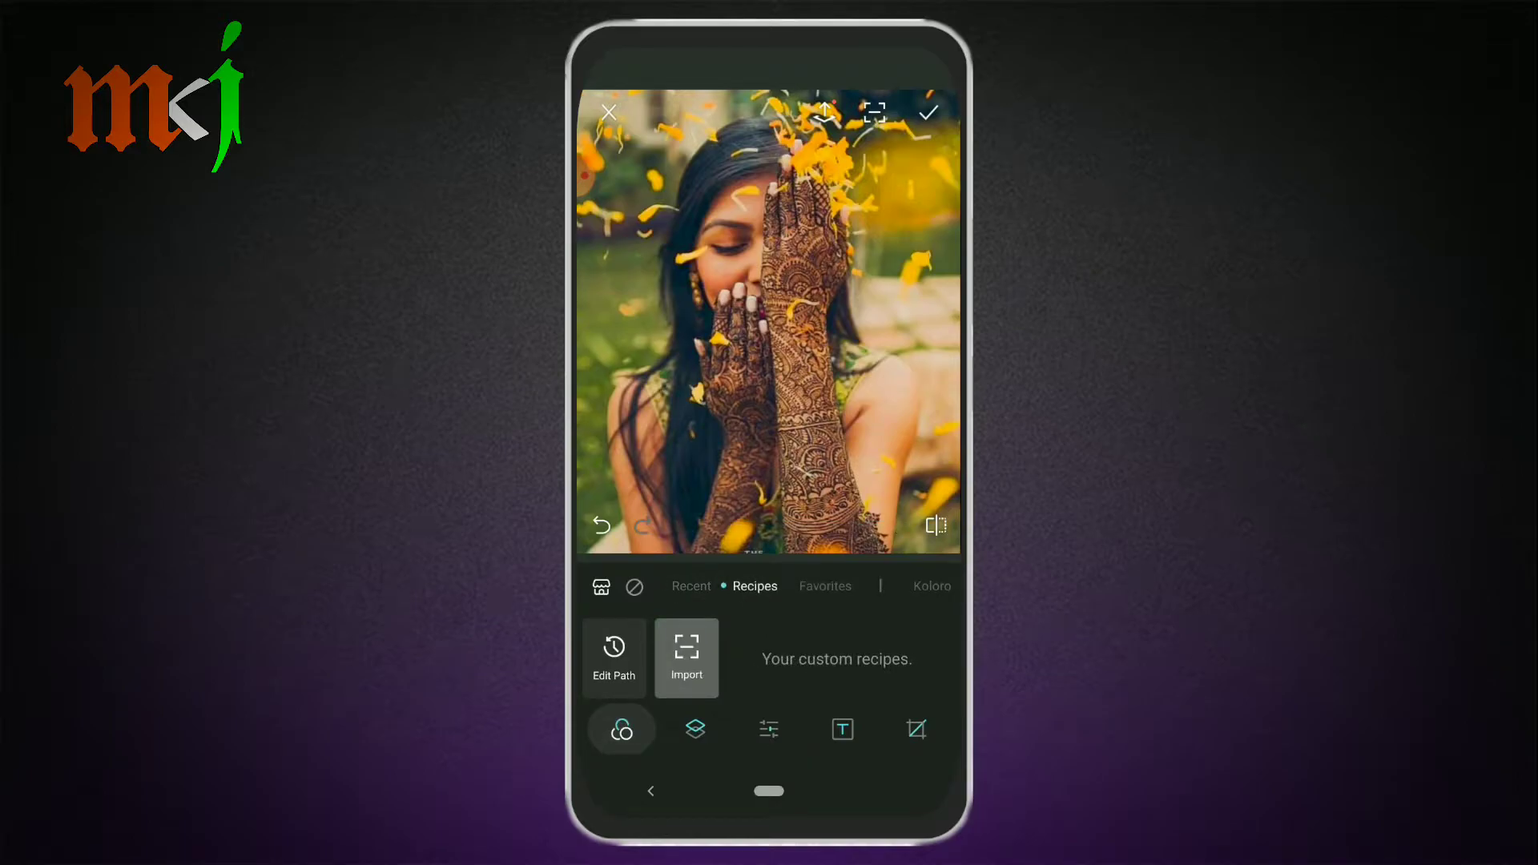
pyautogui.click(625, 739)
pyautogui.click(797, 599)
pyautogui.moveTo(892, 598); pyautogui.dragTo(794, 614)
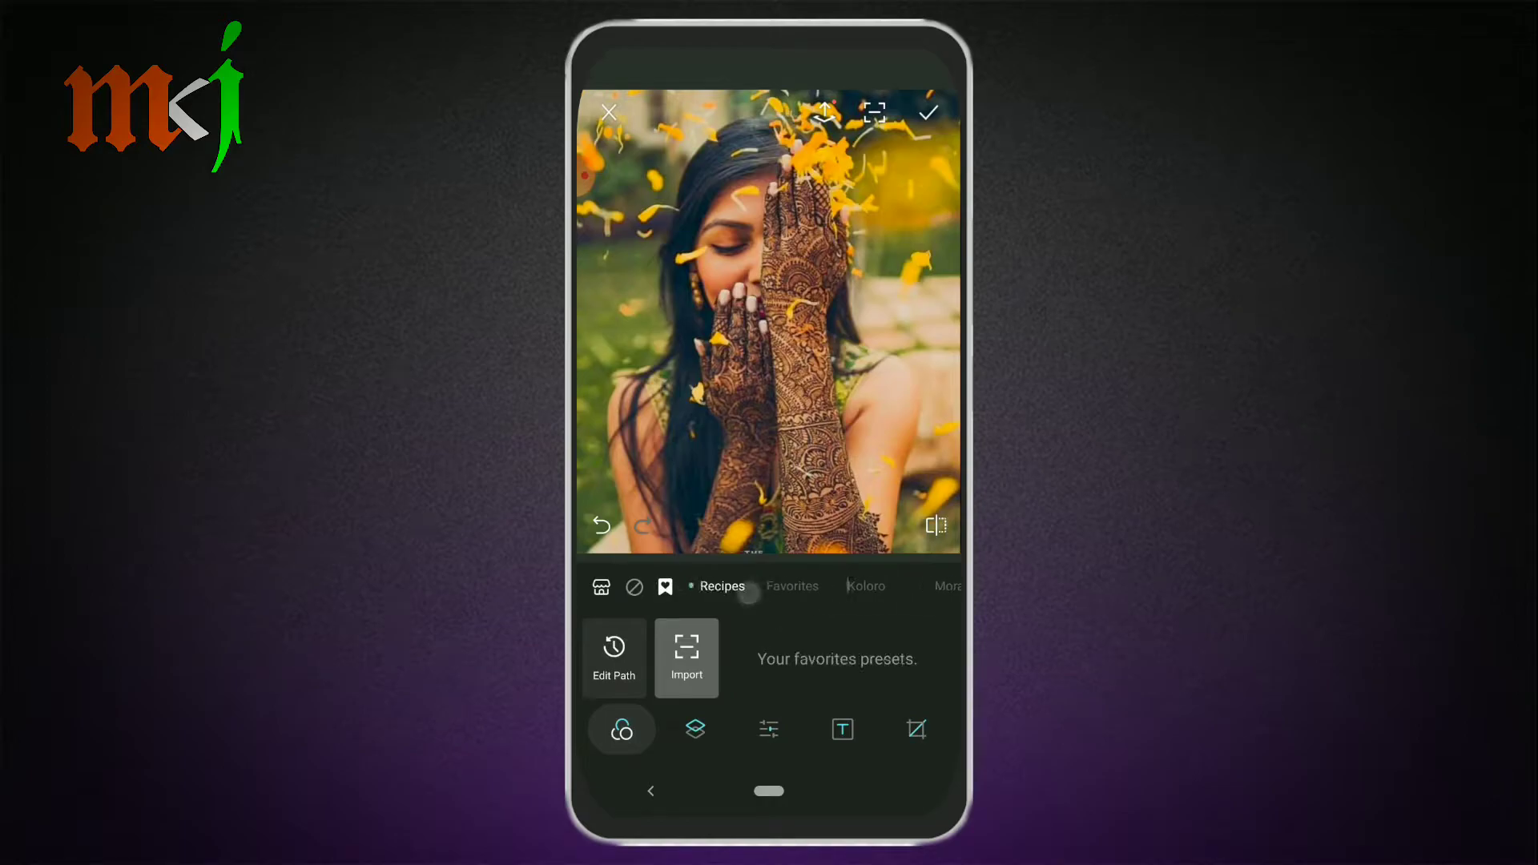
pyautogui.click(902, 592)
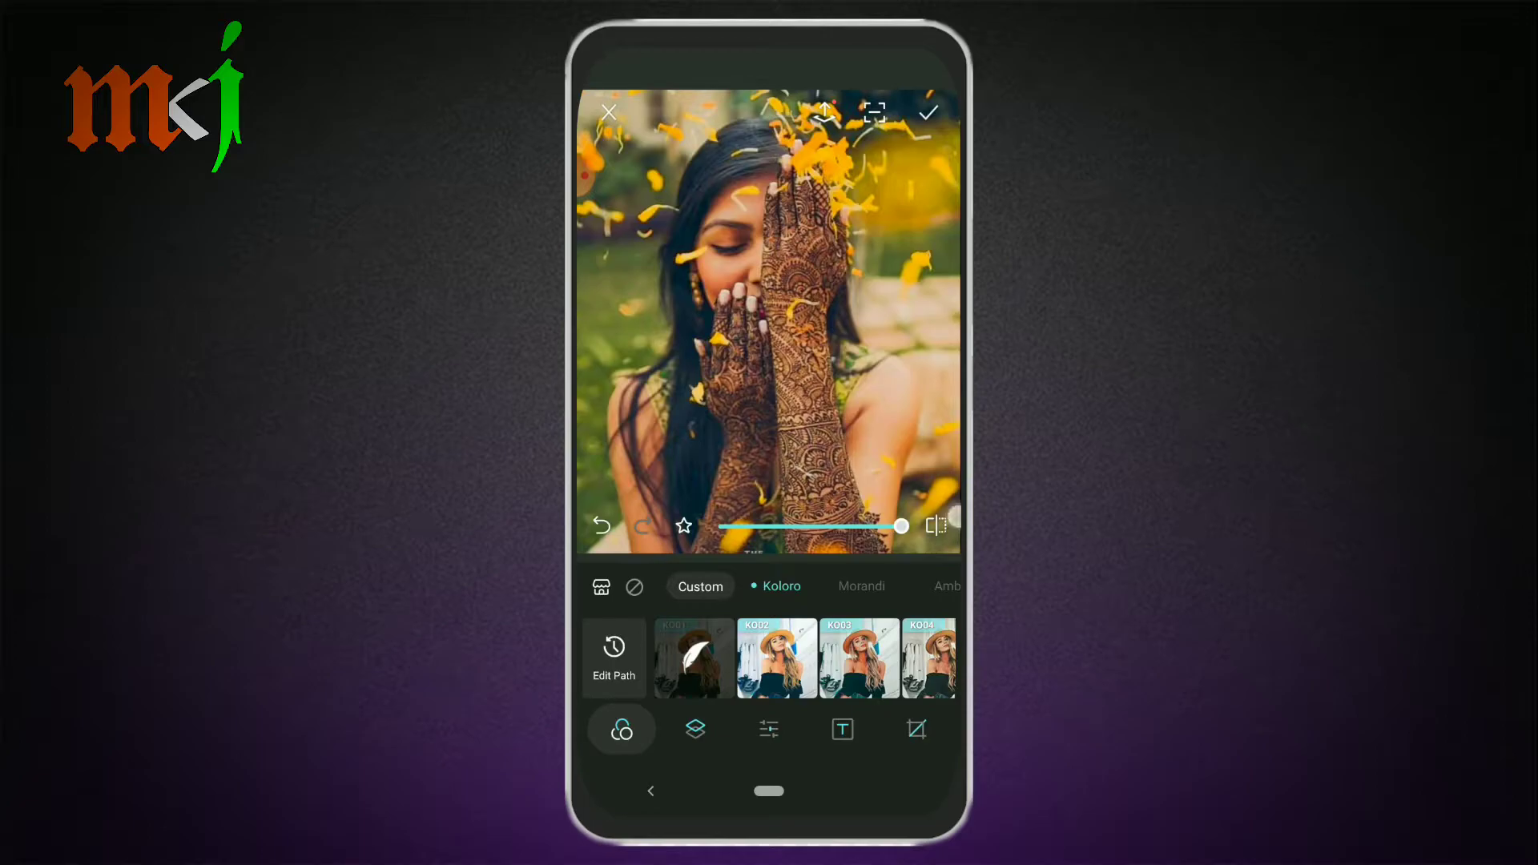
# - Compare with the original, lower filter strength to 58, and favourite then unfavourite KO01
pyautogui.click(934, 522)
pyautogui.click(934, 522)
pyautogui.moveTo(901, 526)
pyautogui.mouseDown()
pyautogui.moveTo(786, 528)
pyautogui.moveTo(900, 529)
pyautogui.mouseUp()
pyautogui.click(683, 526)
pyautogui.click(684, 525)
# - Try the KO02, KO05 and KO06 presets, leaving KO07 applied to the portrait
pyautogui.click(777, 657)
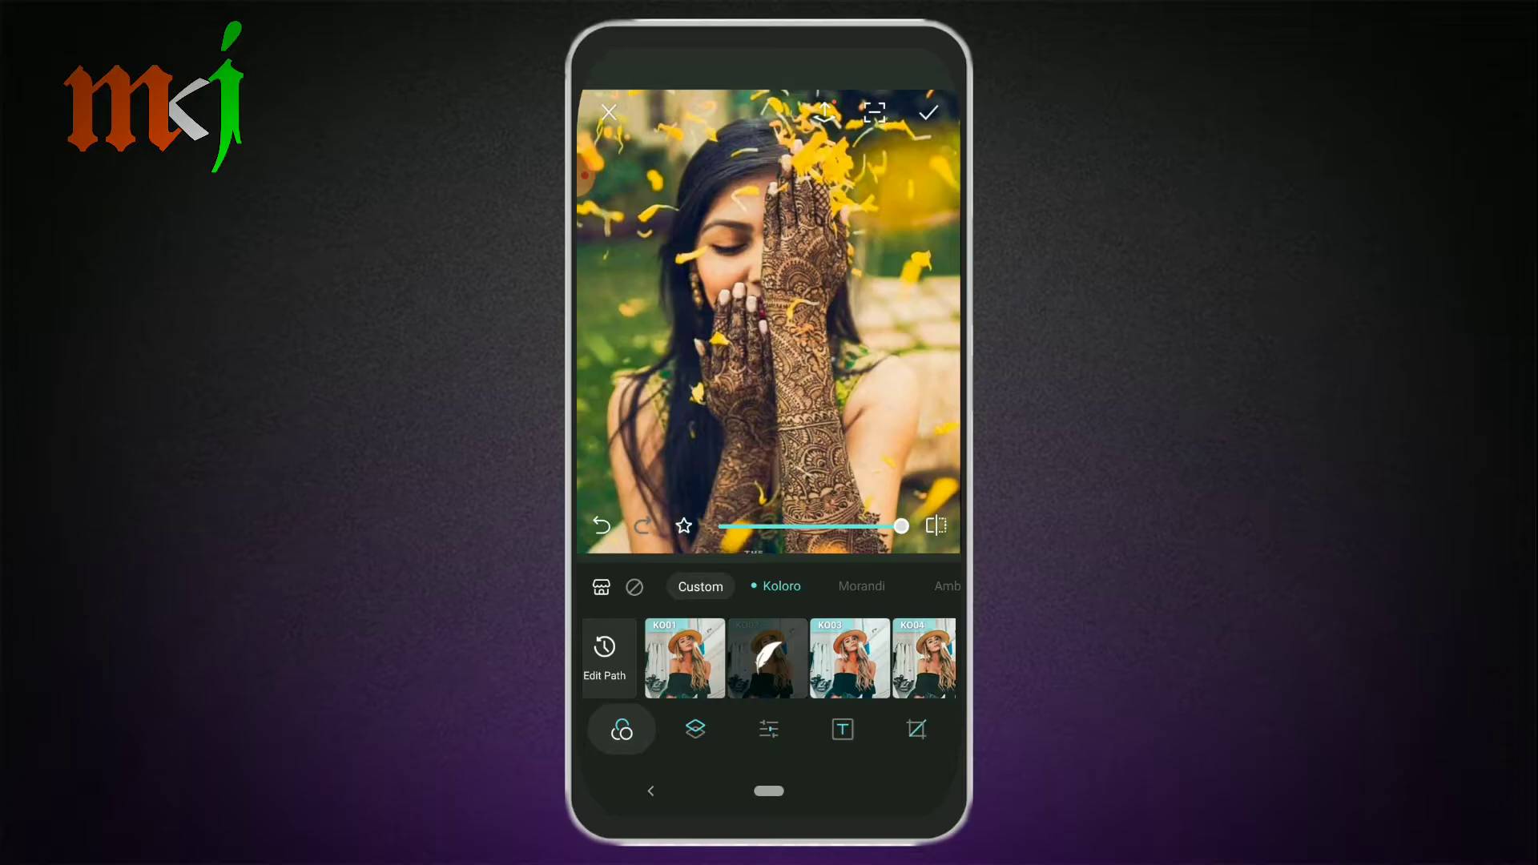
pyautogui.moveTo(903, 680); pyautogui.dragTo(641, 673)
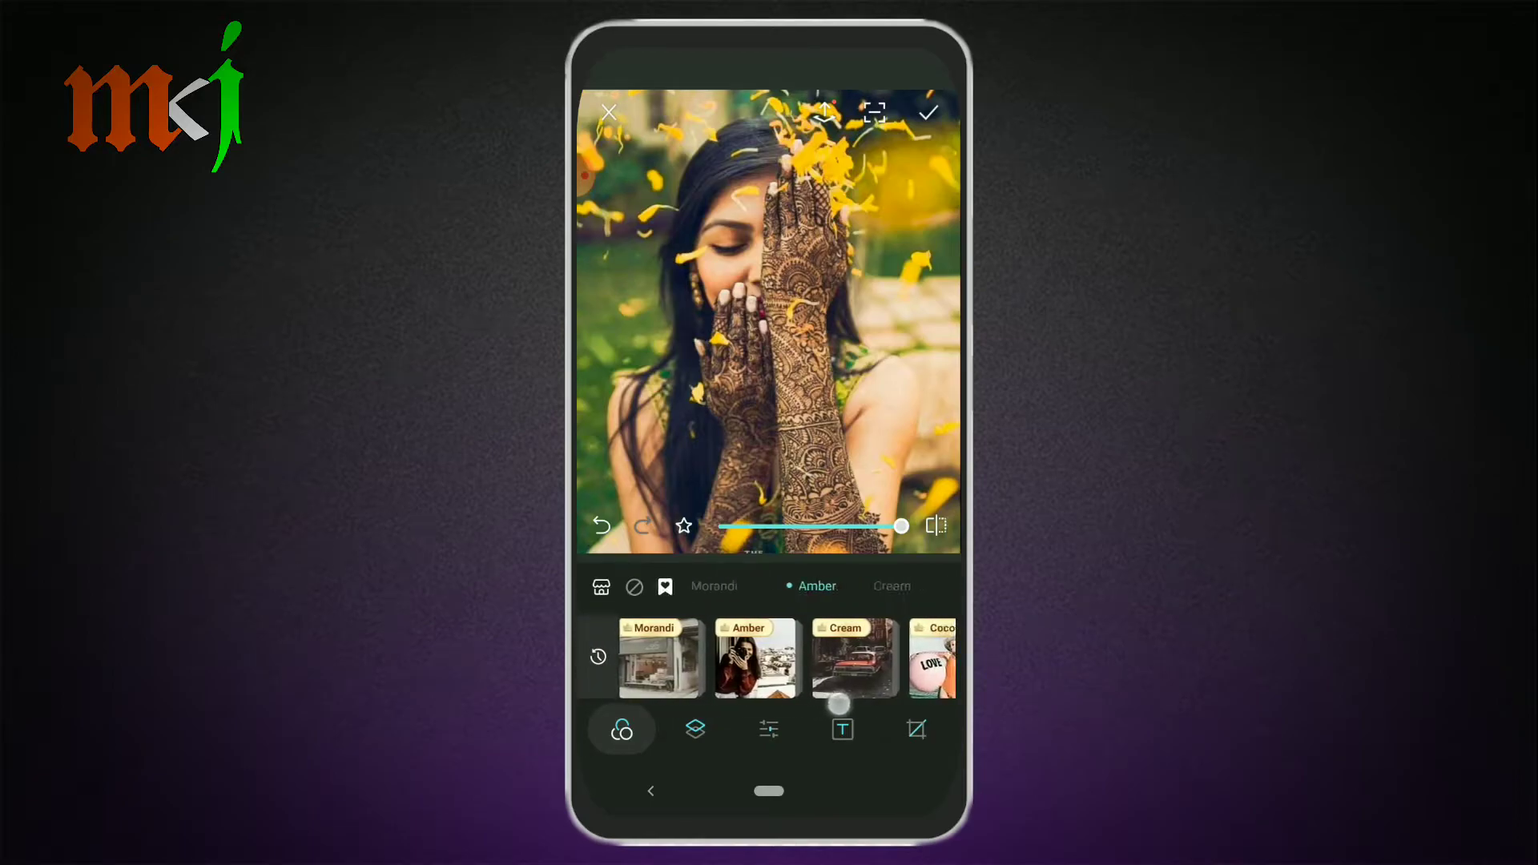
pyautogui.moveTo(838, 703); pyautogui.dragTo(853, 689)
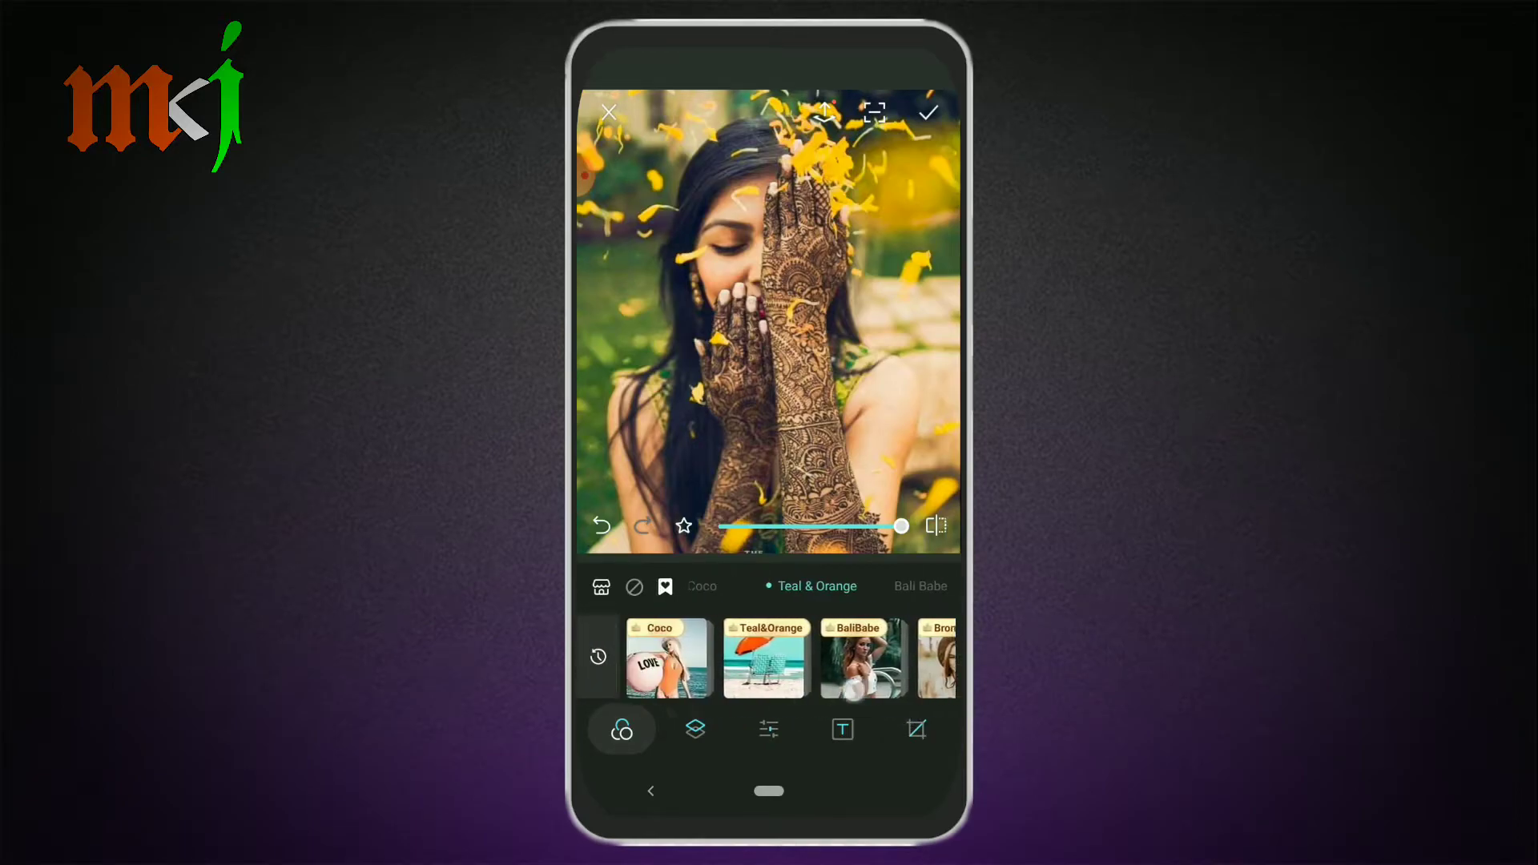
pyautogui.click(599, 657)
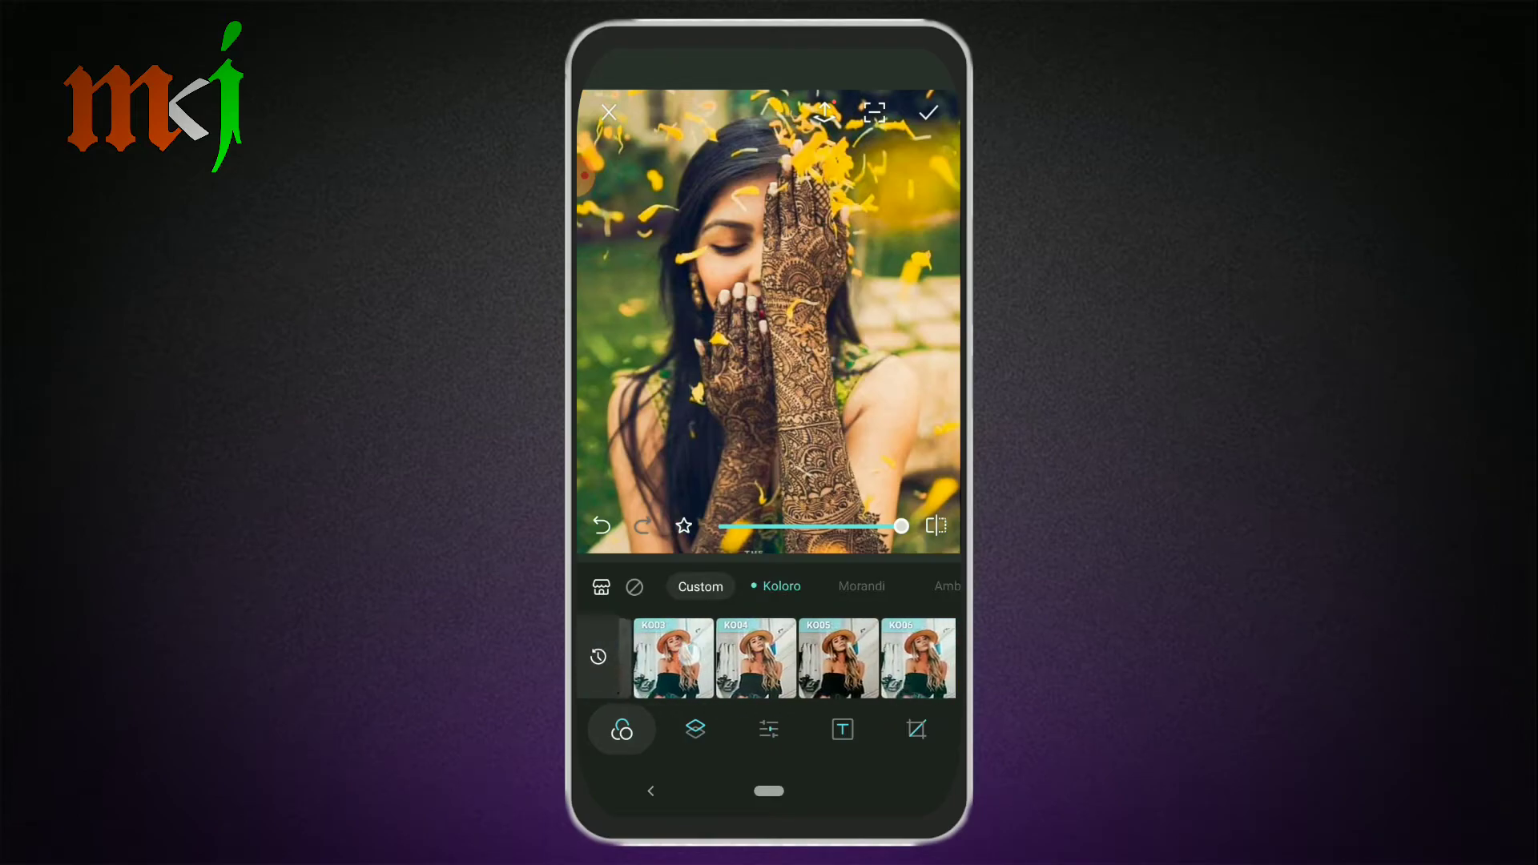
pyautogui.click(838, 657)
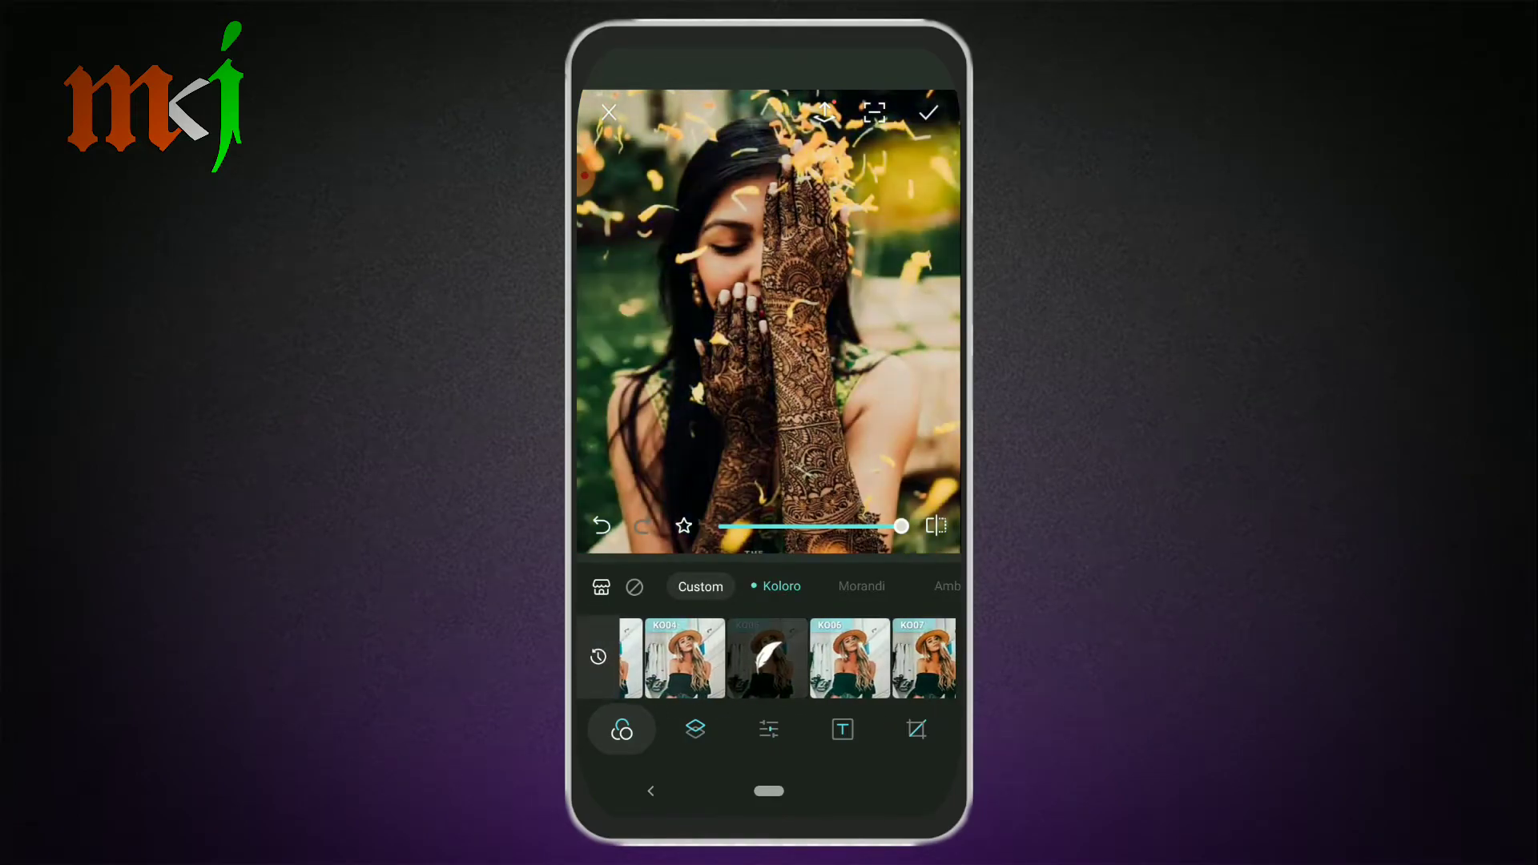
pyautogui.click(849, 657)
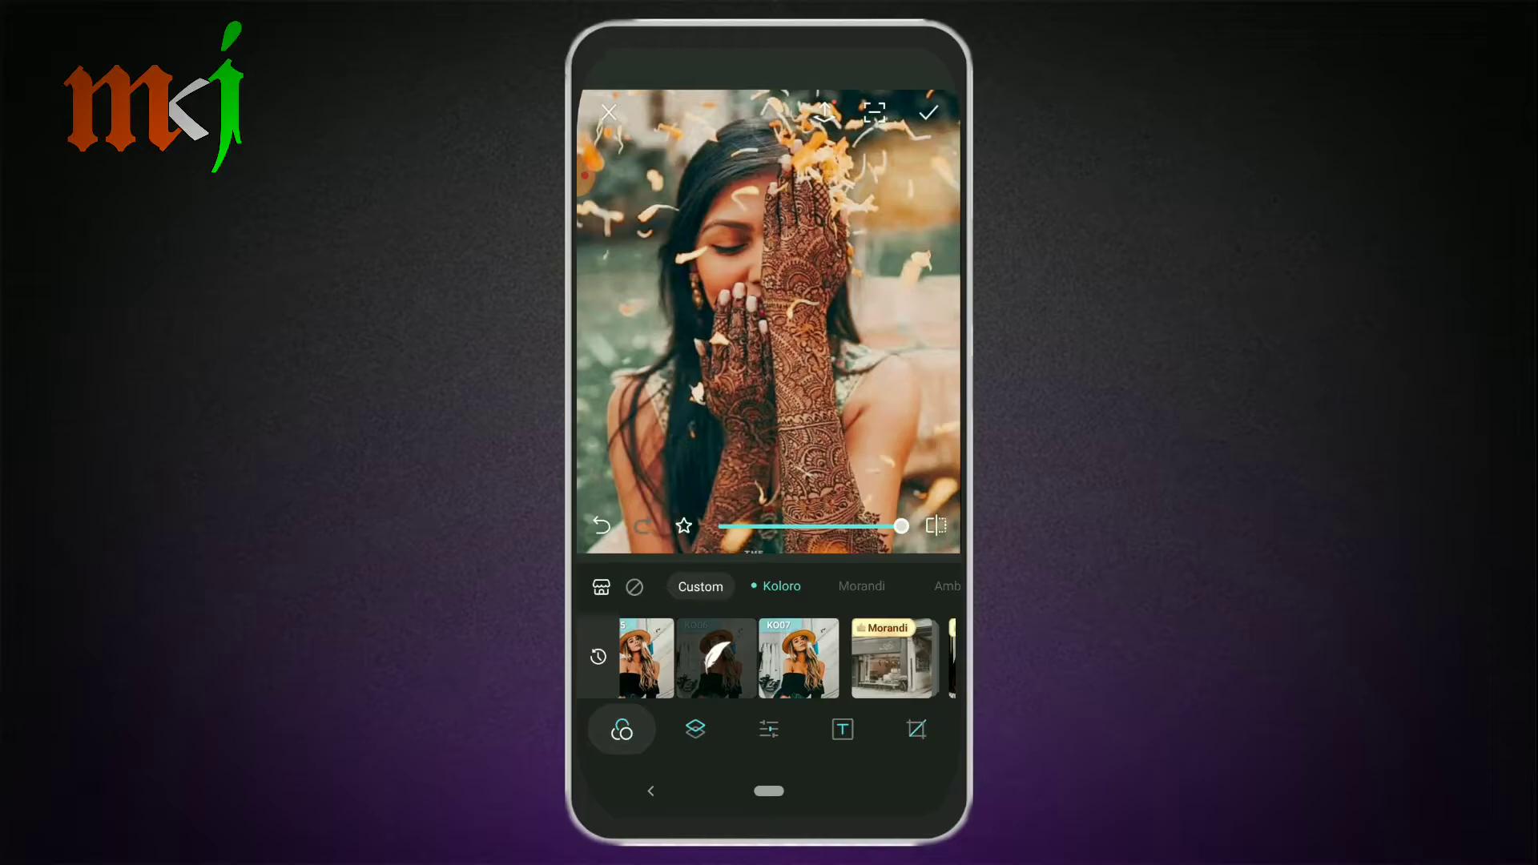
pyautogui.click(798, 657)
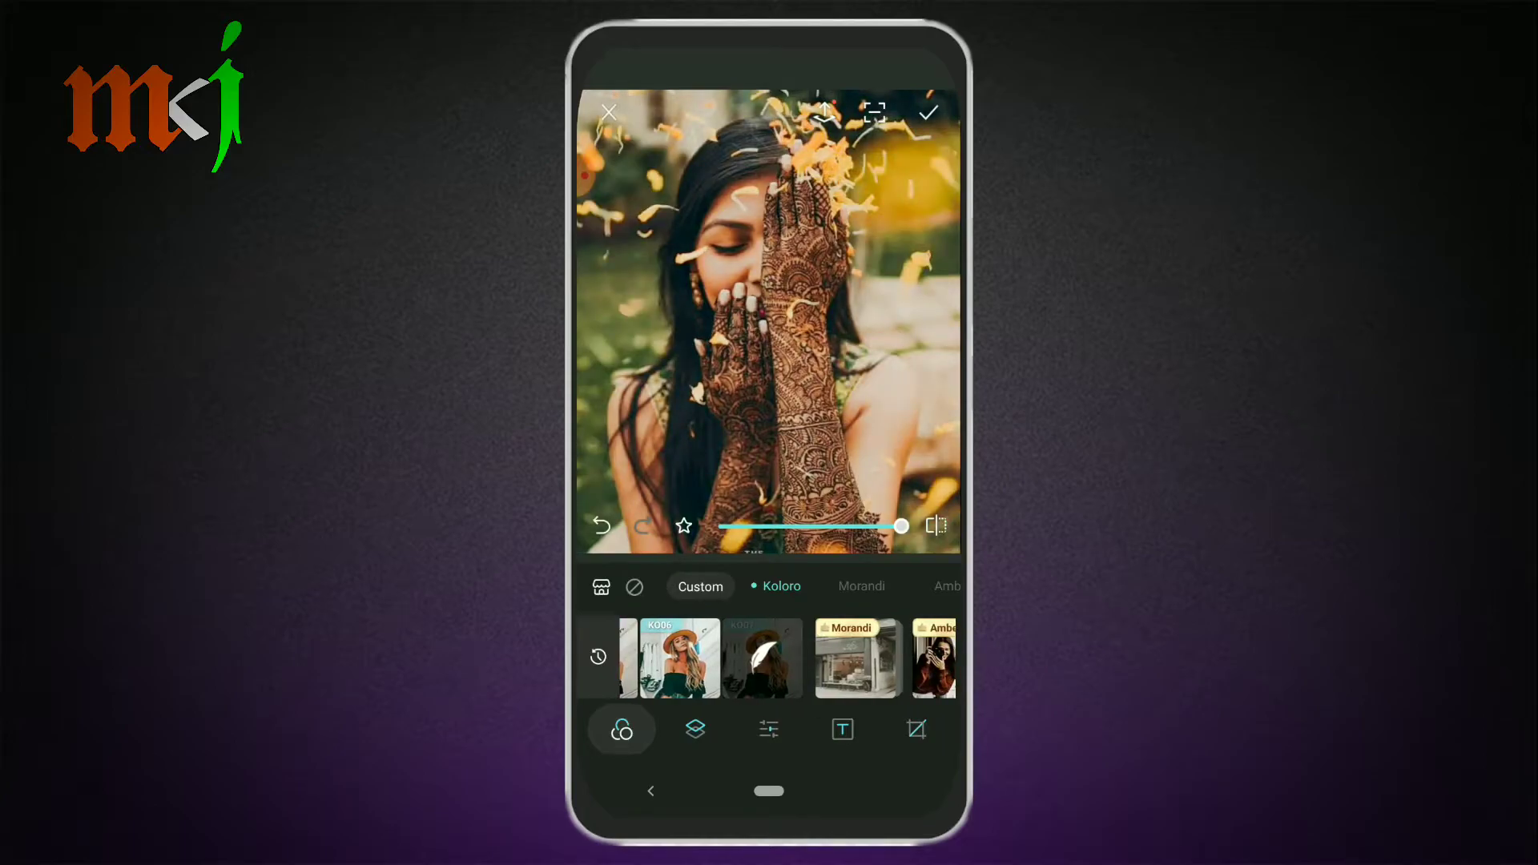
# - Scroll the preset strip and open the Cream preset pack's page
pyautogui.hscroll(5, 787, 657)
pyautogui.hscroll(5, 787, 657)
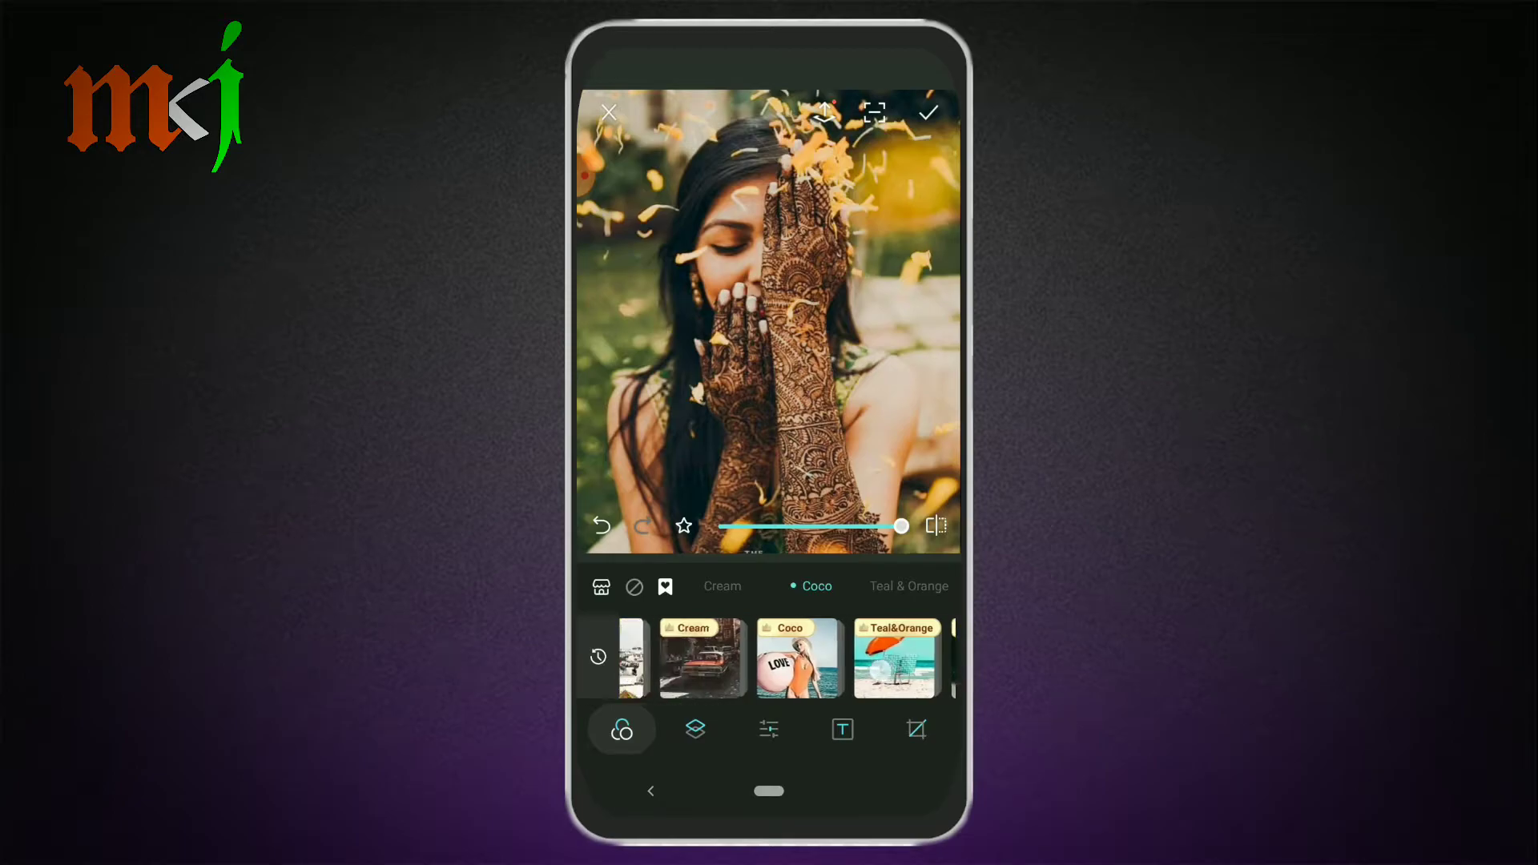
pyautogui.hscroll(-3, 786, 657)
pyautogui.click(811, 657)
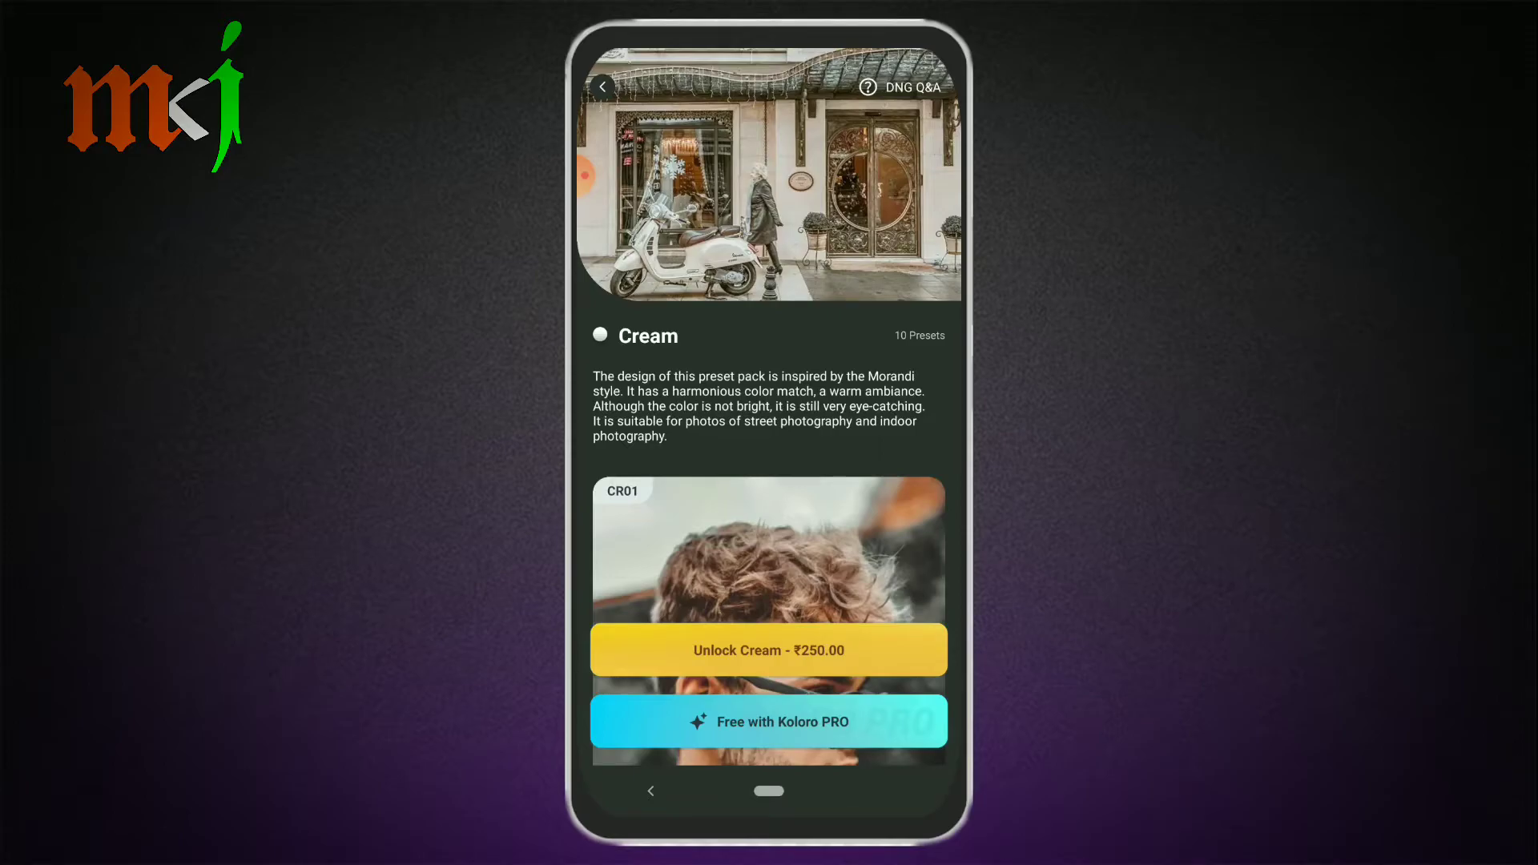
# - Leave the Cream pack page and swipe the preset strip over to the Blogger collection
pyautogui.click(602, 86)
pyautogui.moveTo(846, 675); pyautogui.dragTo(641, 675)
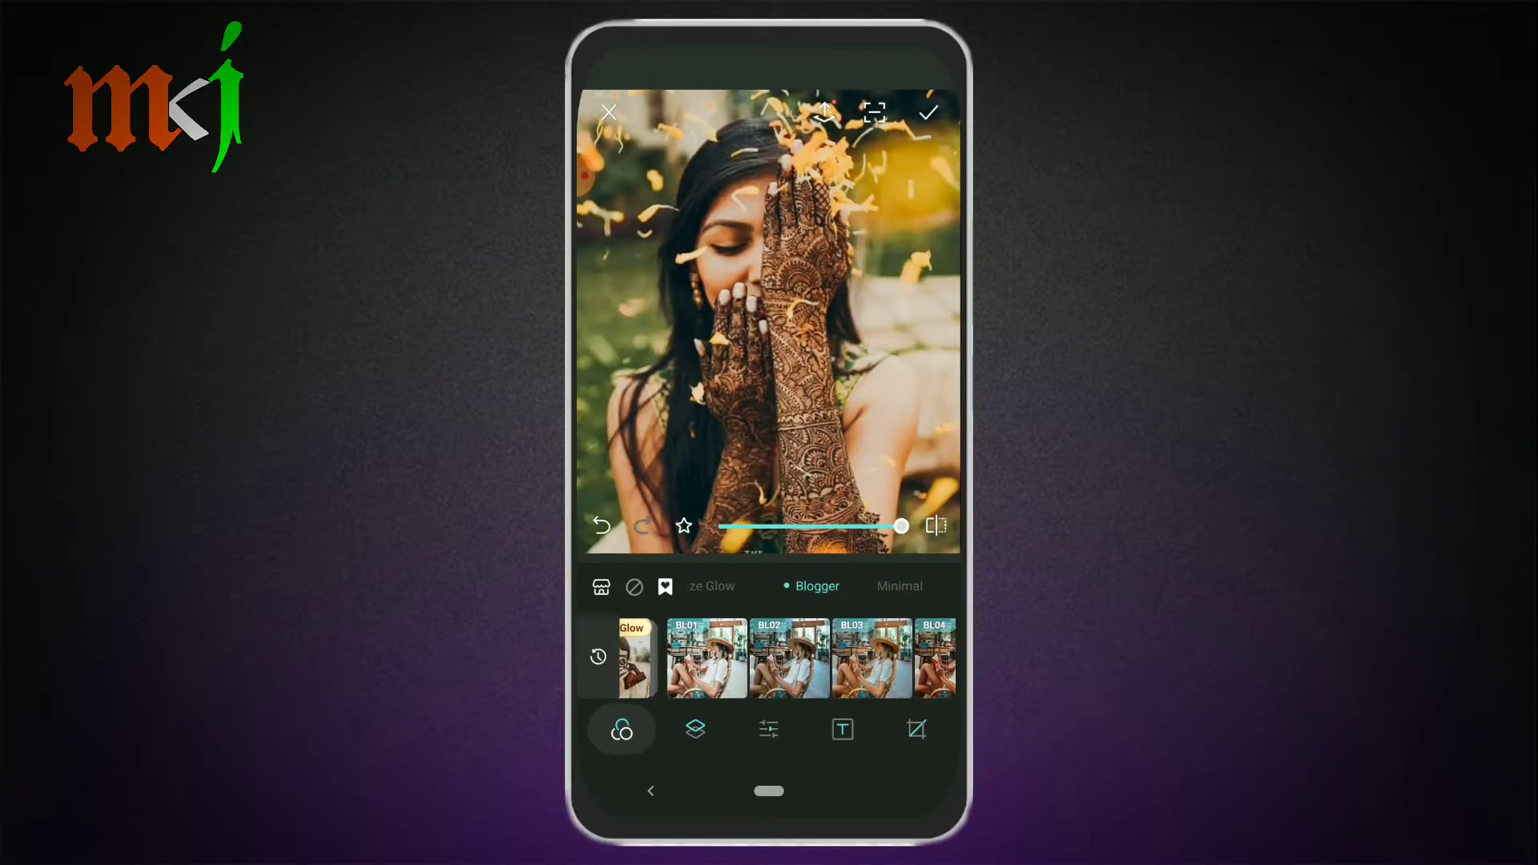
# - Try the Blogger filters BL01 through BL04, then swipe further along the preset strip
pyautogui.click(741, 659)
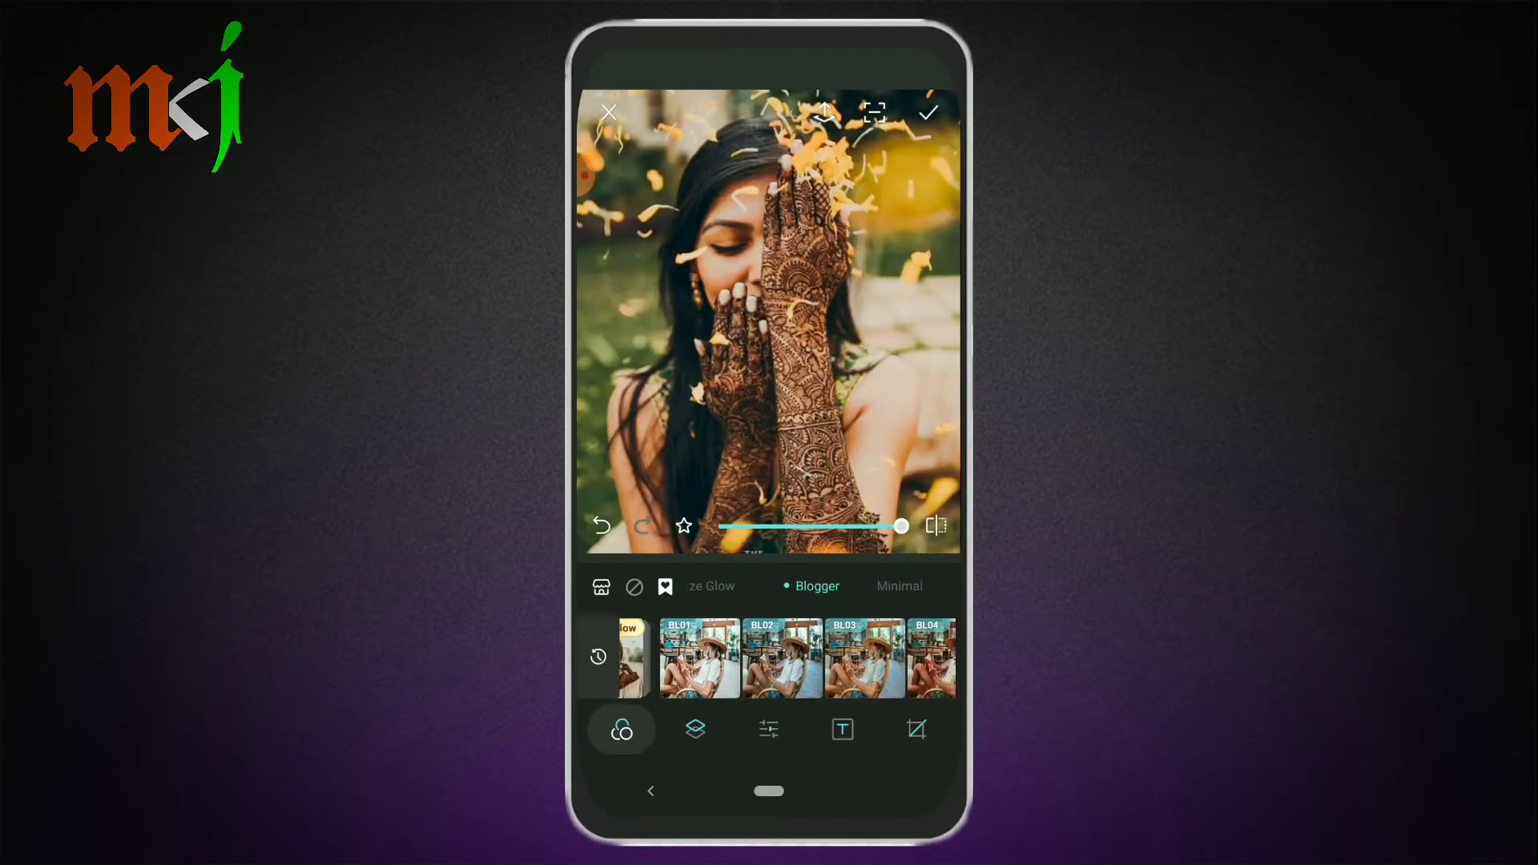
pyautogui.click(849, 656)
pyautogui.click(921, 657)
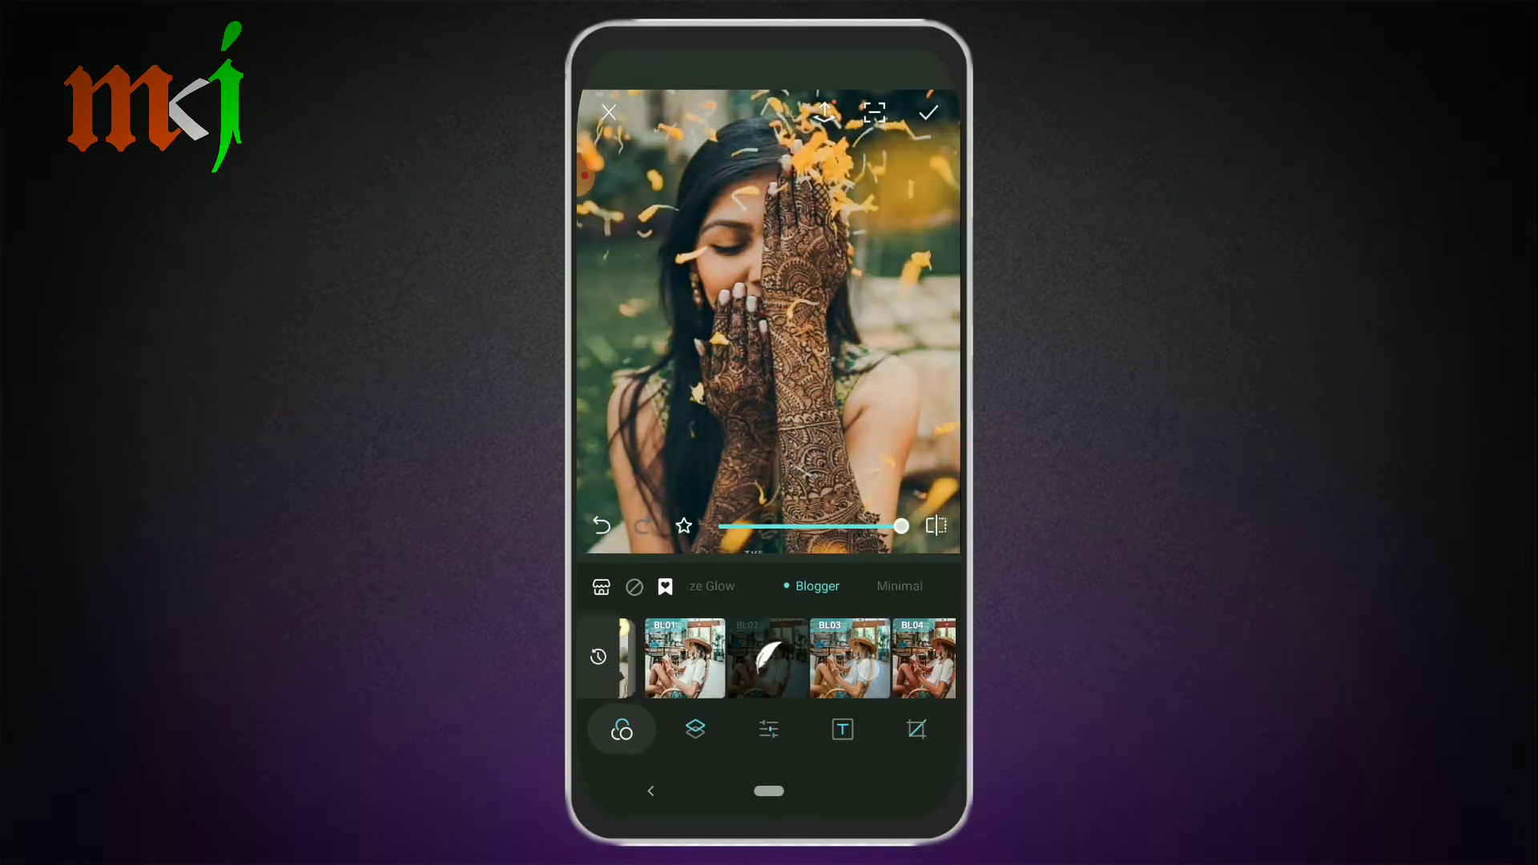
pyautogui.click(781, 657)
pyautogui.moveTo(897, 657); pyautogui.dragTo(625, 657)
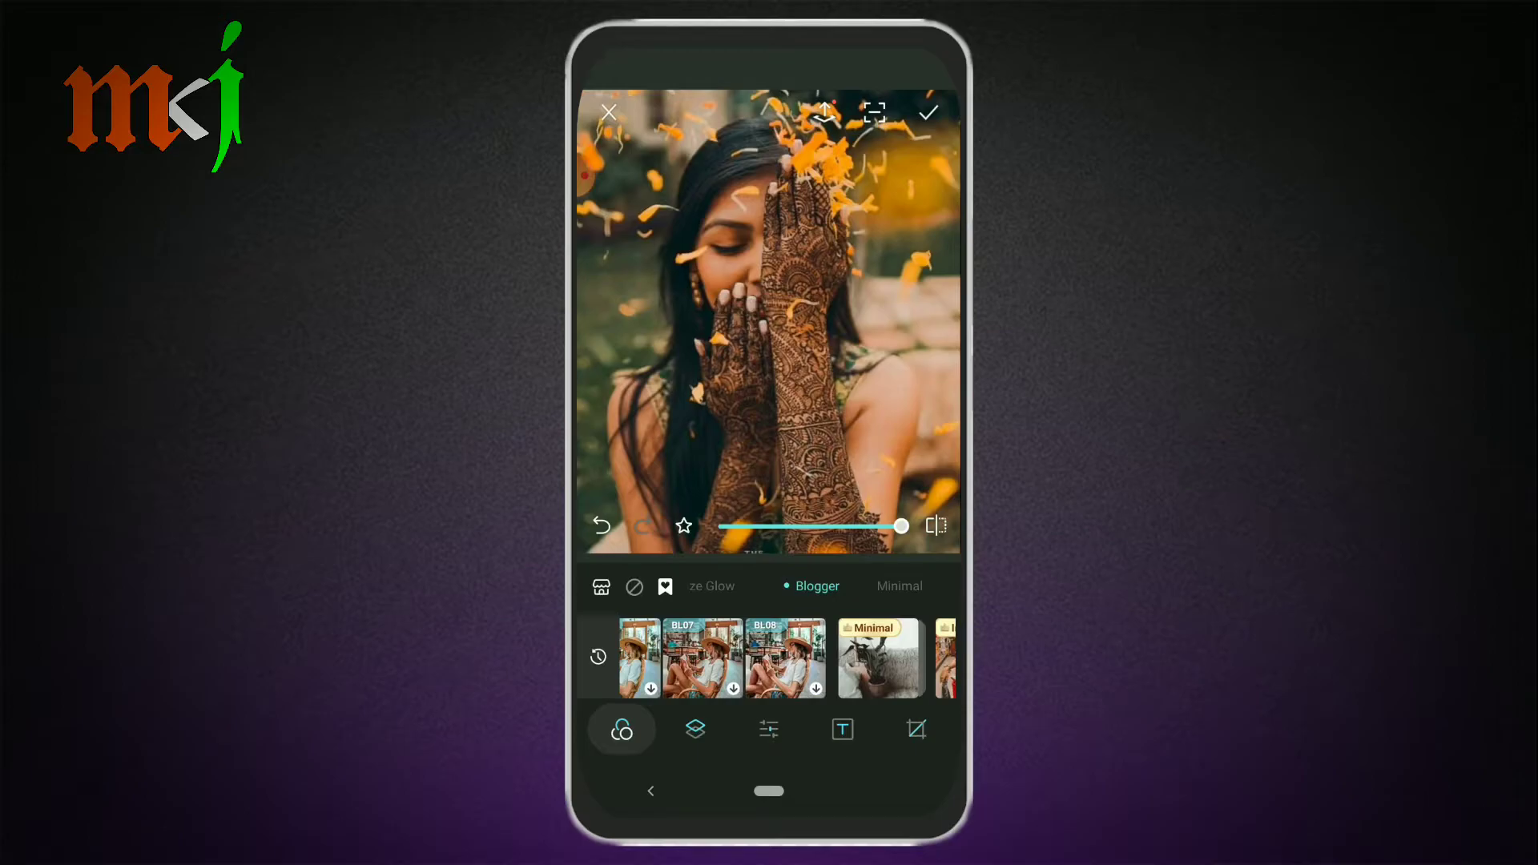
pyautogui.moveTo(897, 657); pyautogui.dragTo(641, 657)
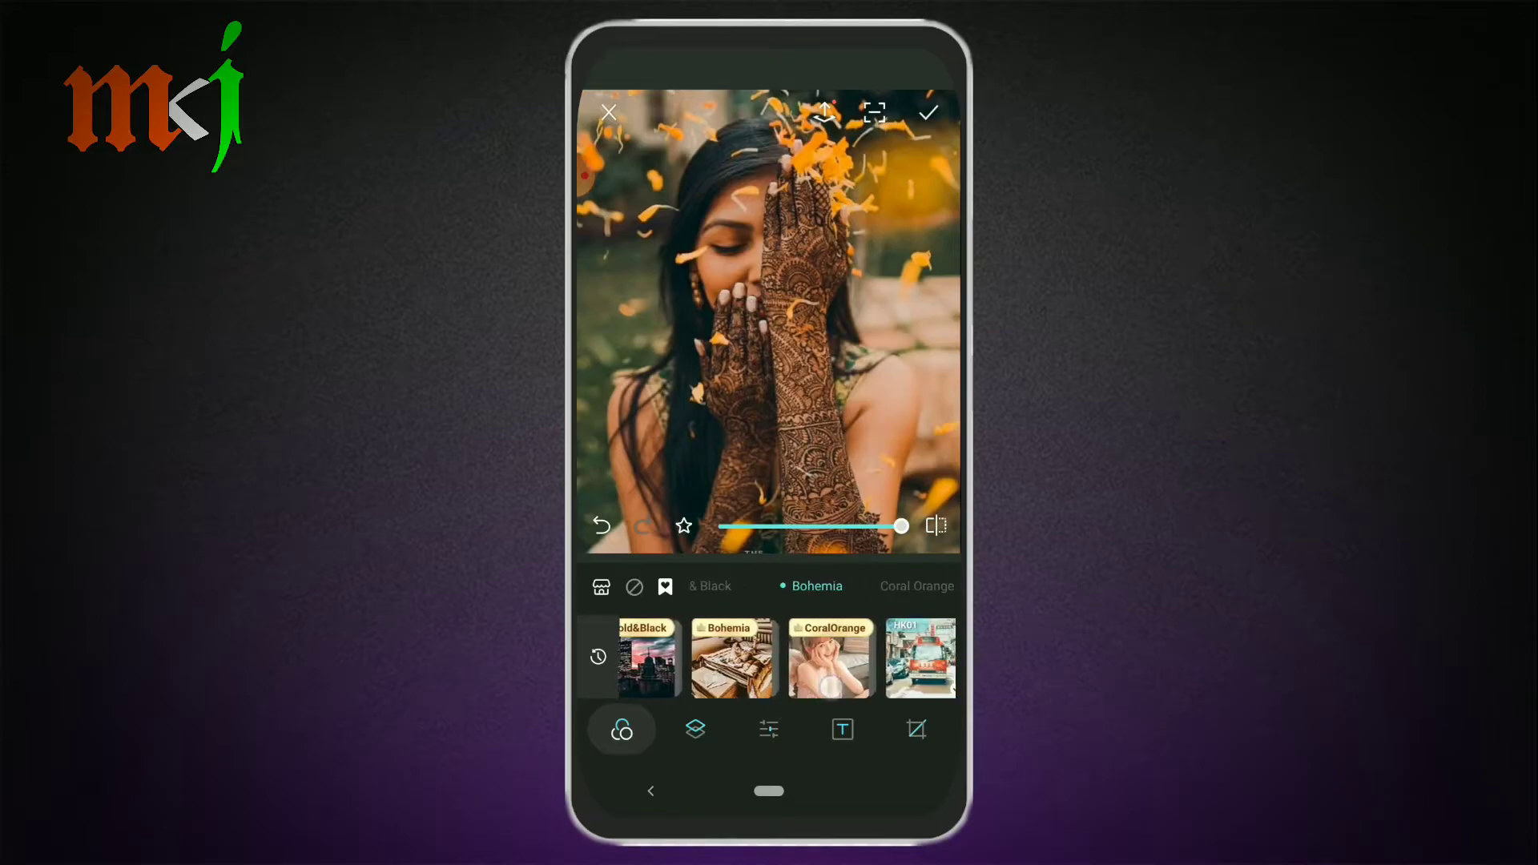
pyautogui.moveTo(831, 685); pyautogui.dragTo(641, 685)
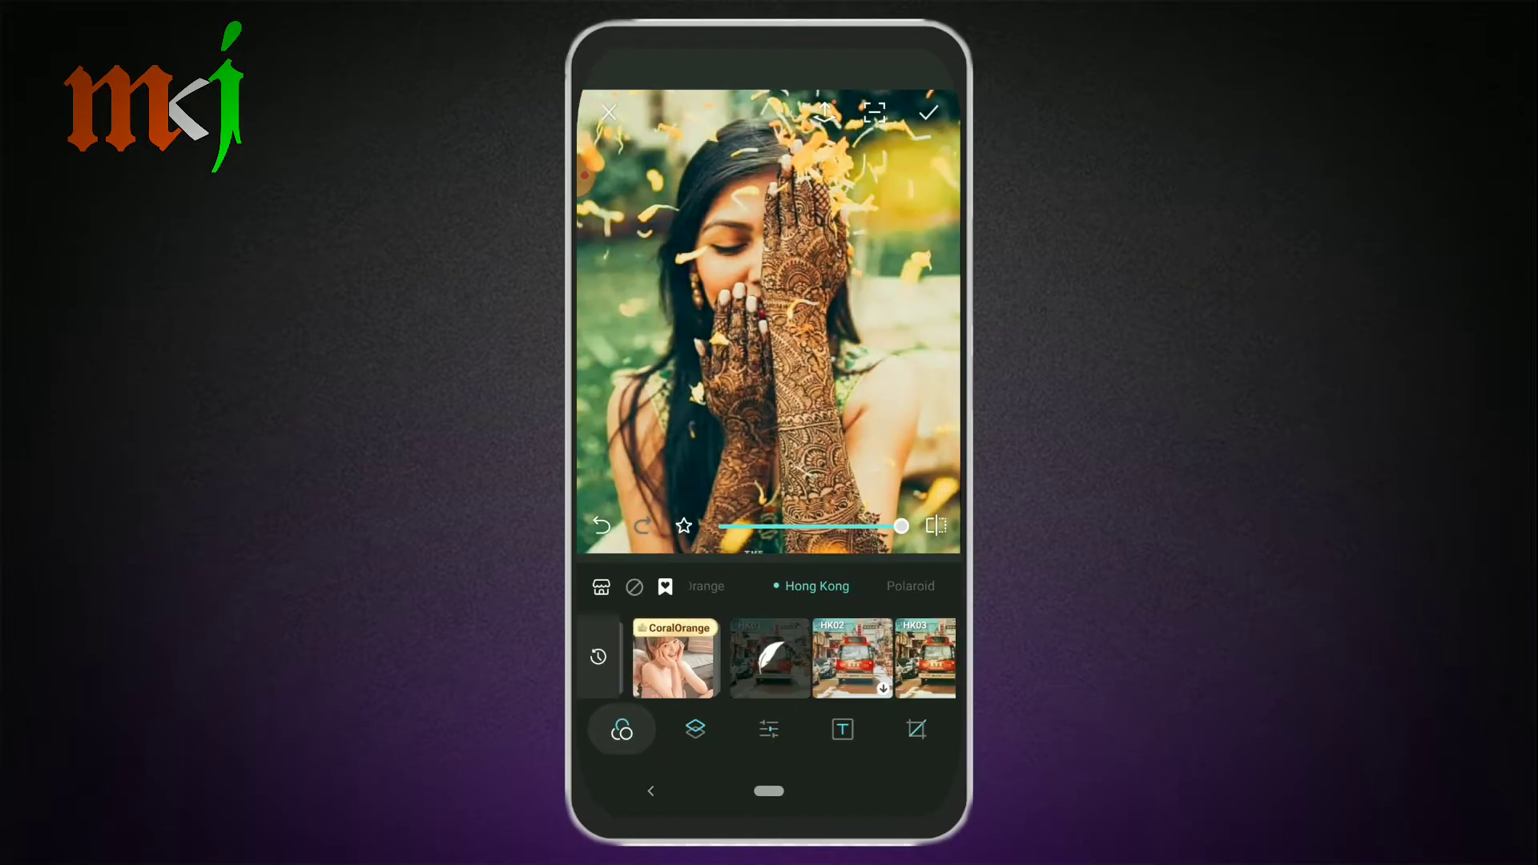
# - Try Hong Kong filters HK03 and HK04, then settle on the Koloro KO03 filter
pyautogui.click(923, 657)
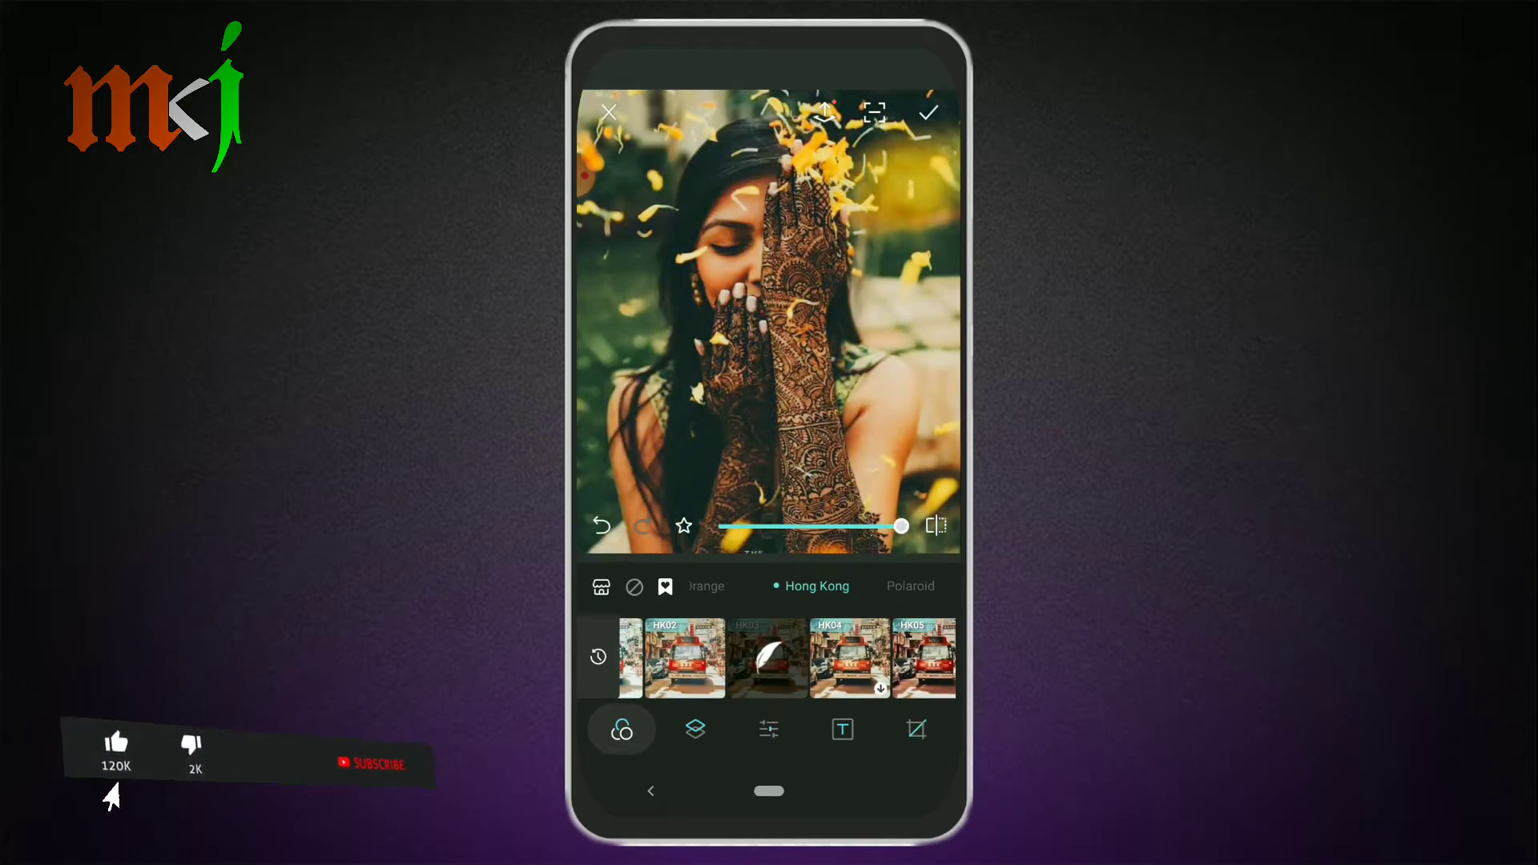
pyautogui.click(850, 657)
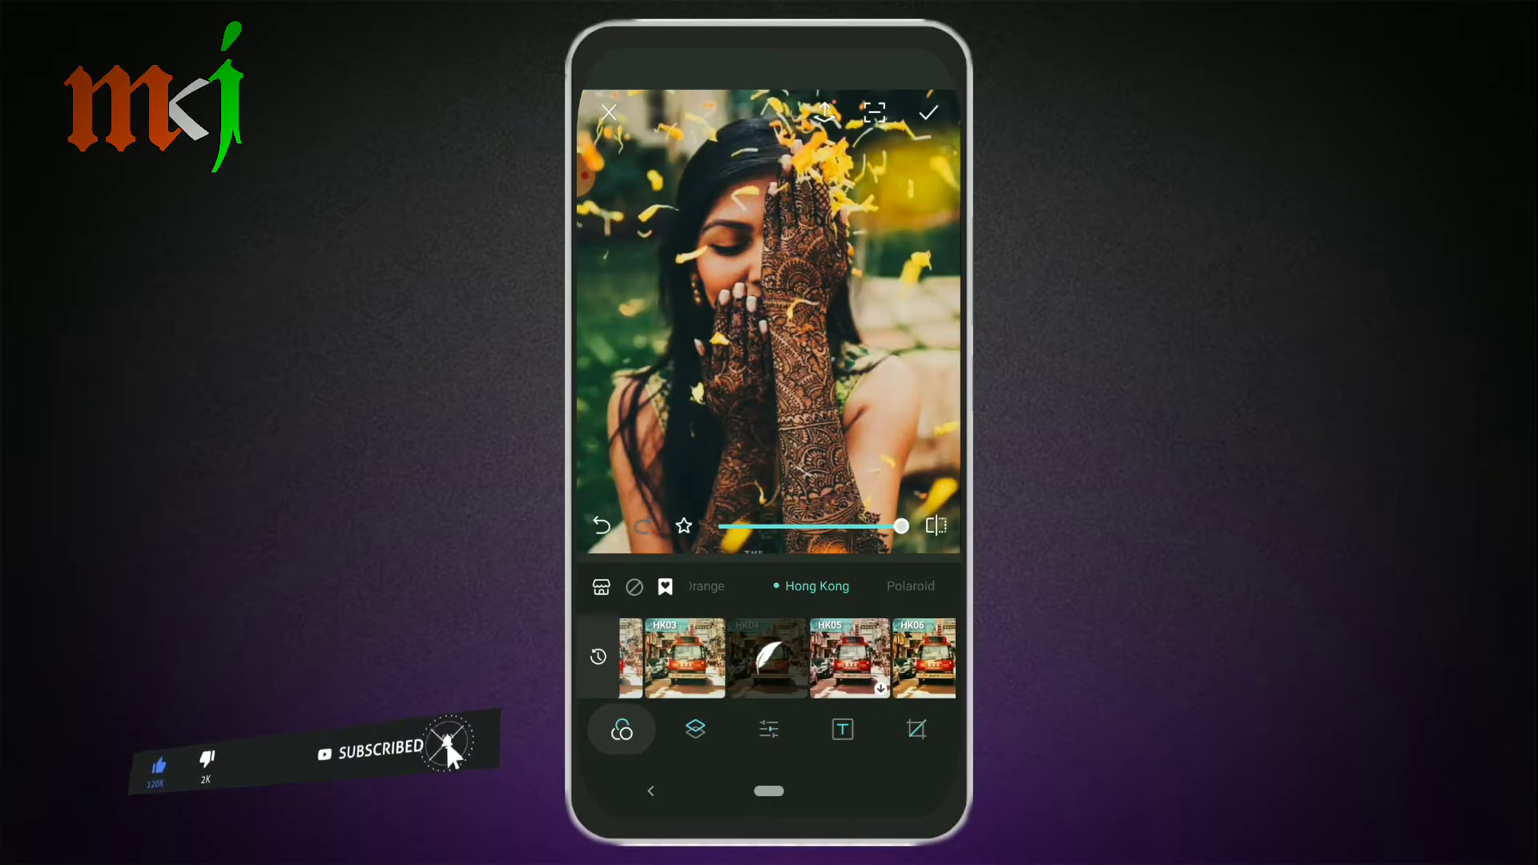
pyautogui.click(685, 657)
pyautogui.moveTo(689, 657); pyautogui.dragTo(921, 657)
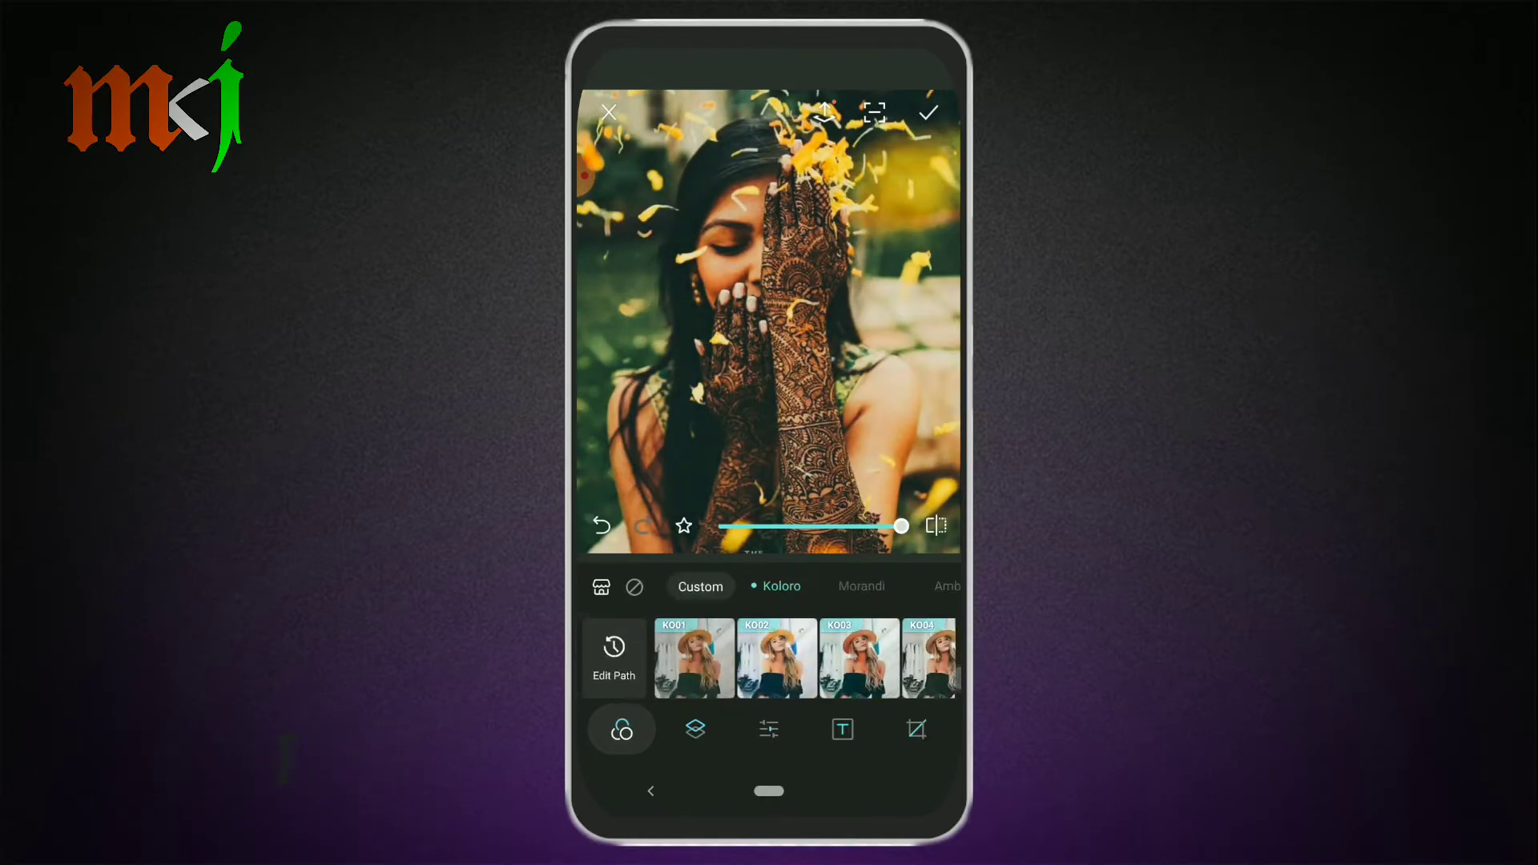
pyautogui.click(767, 657)
pyautogui.click(685, 657)
pyautogui.click(768, 657)
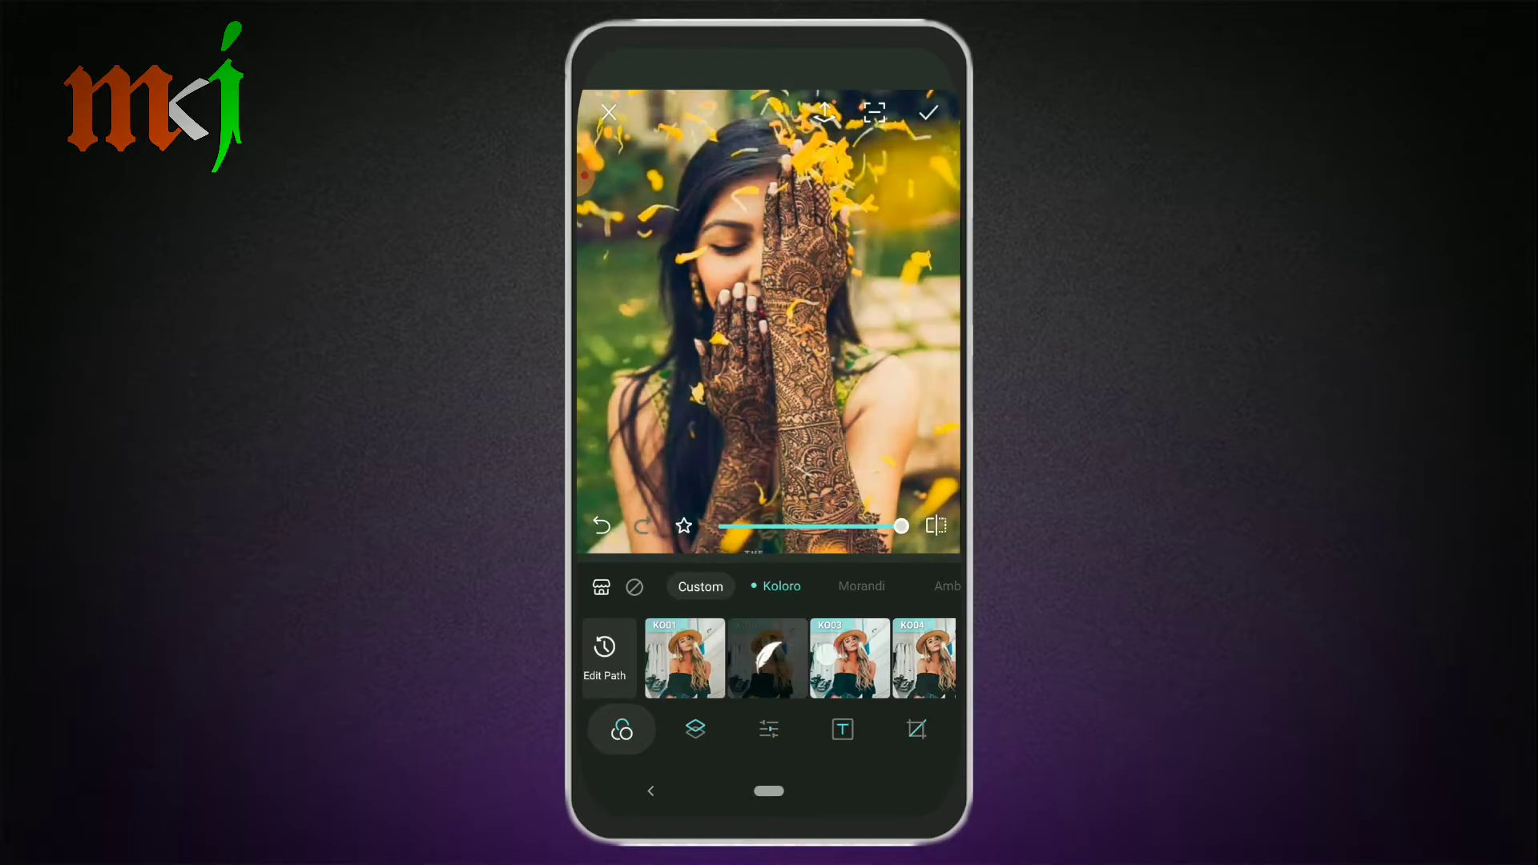
pyautogui.click(849, 657)
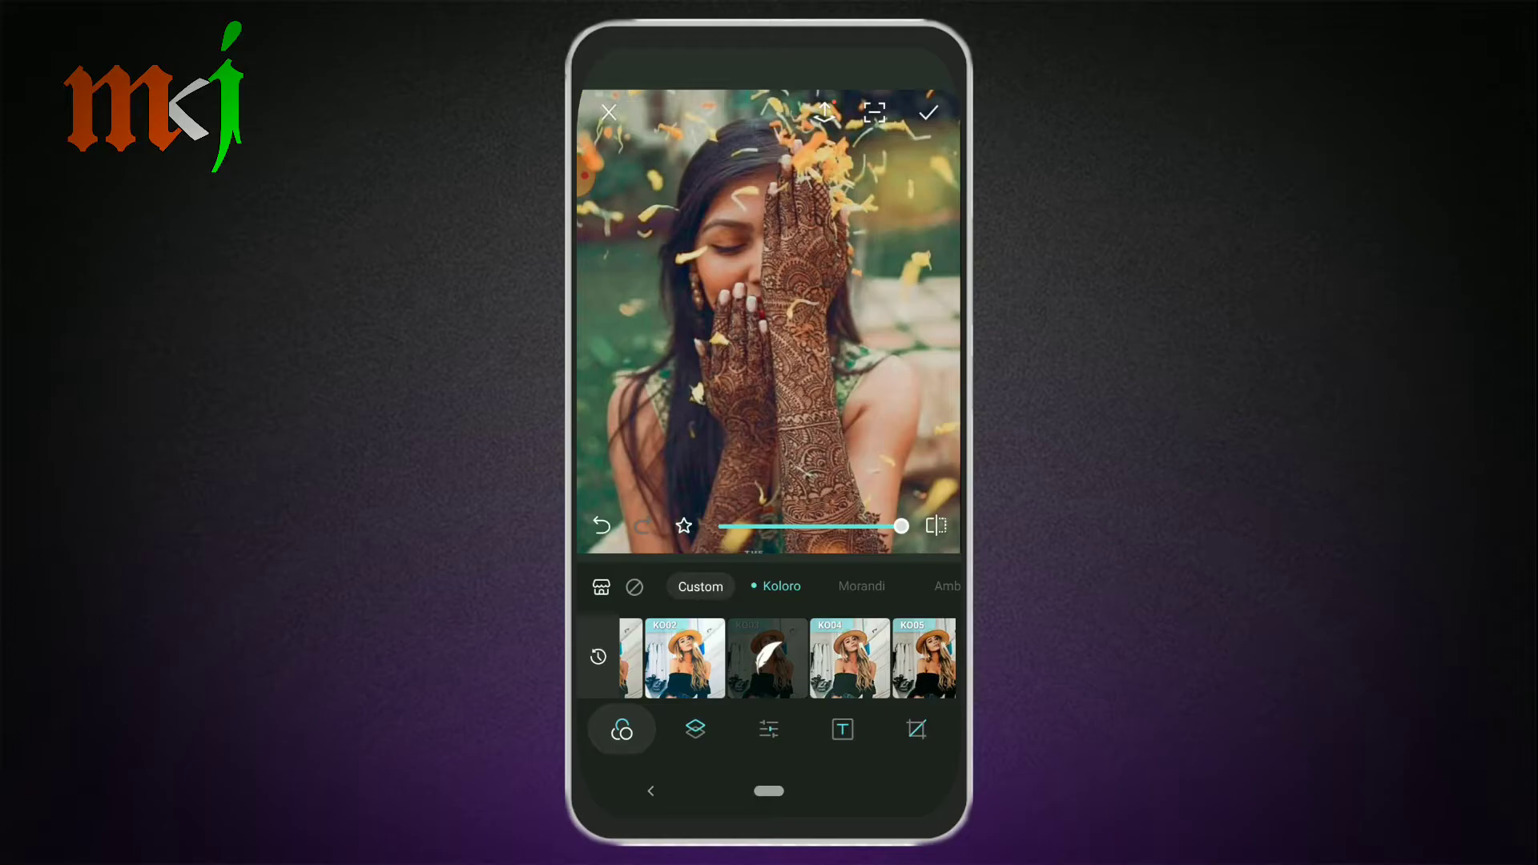
# - Cycle through Vintage overlays VI01 to VI10, keeping the colourful VI10 falling-petal overlay
pyautogui.click(696, 729)
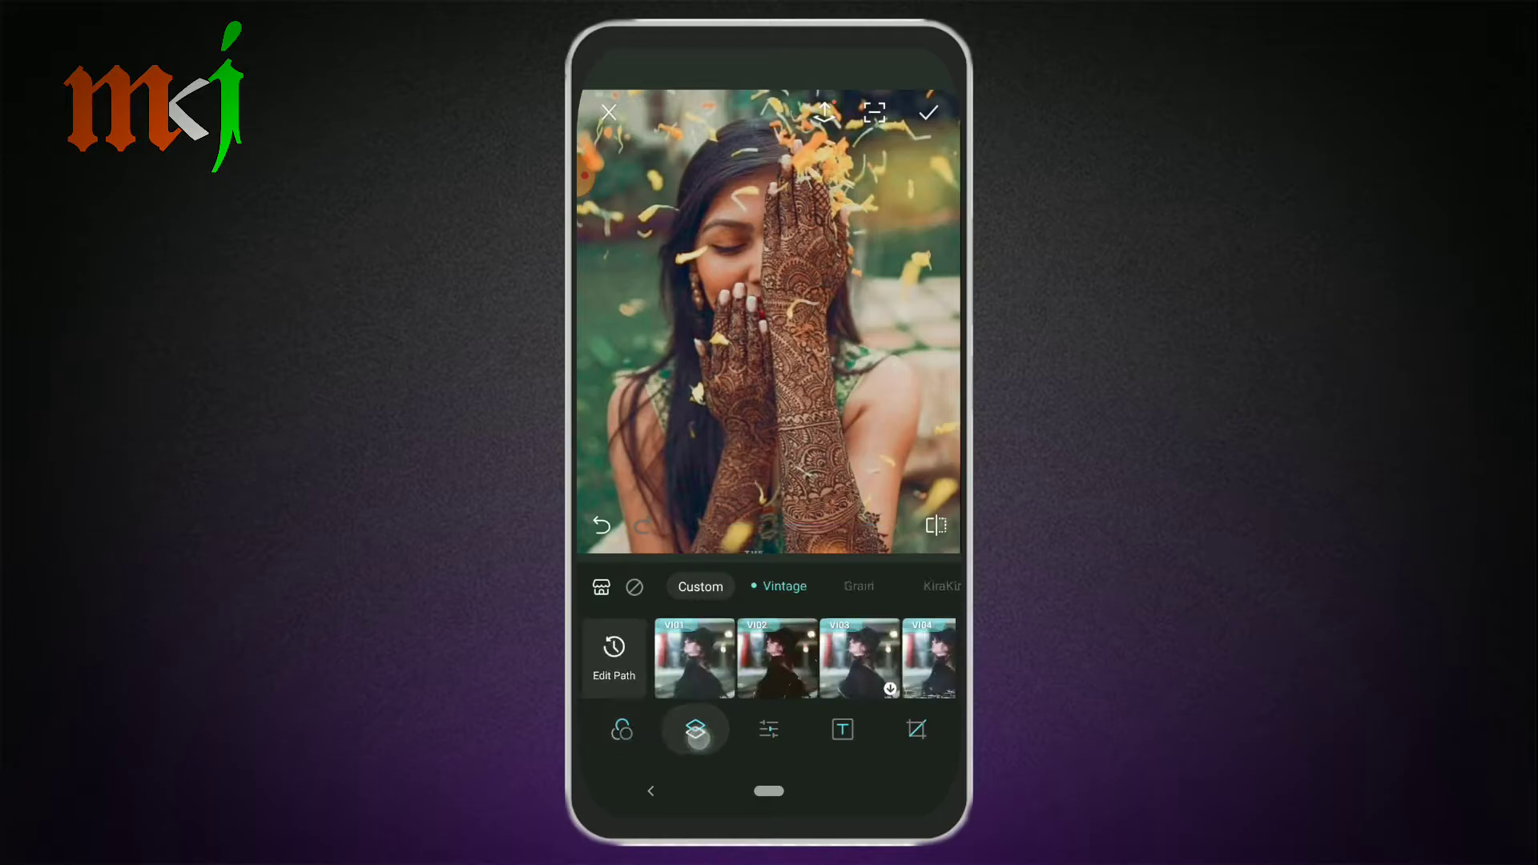
pyautogui.click(693, 657)
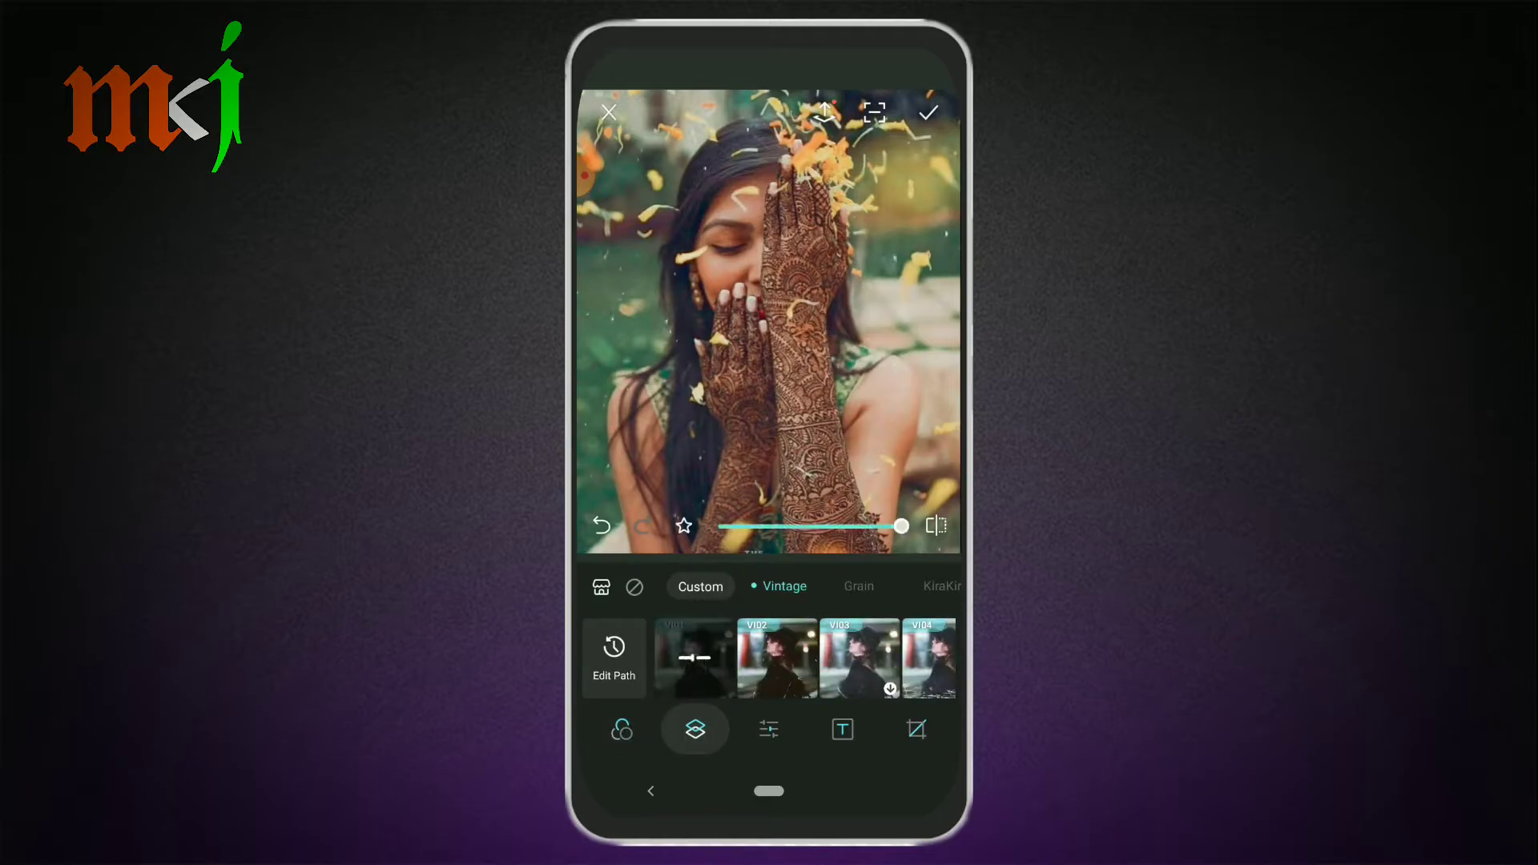
pyautogui.click(778, 657)
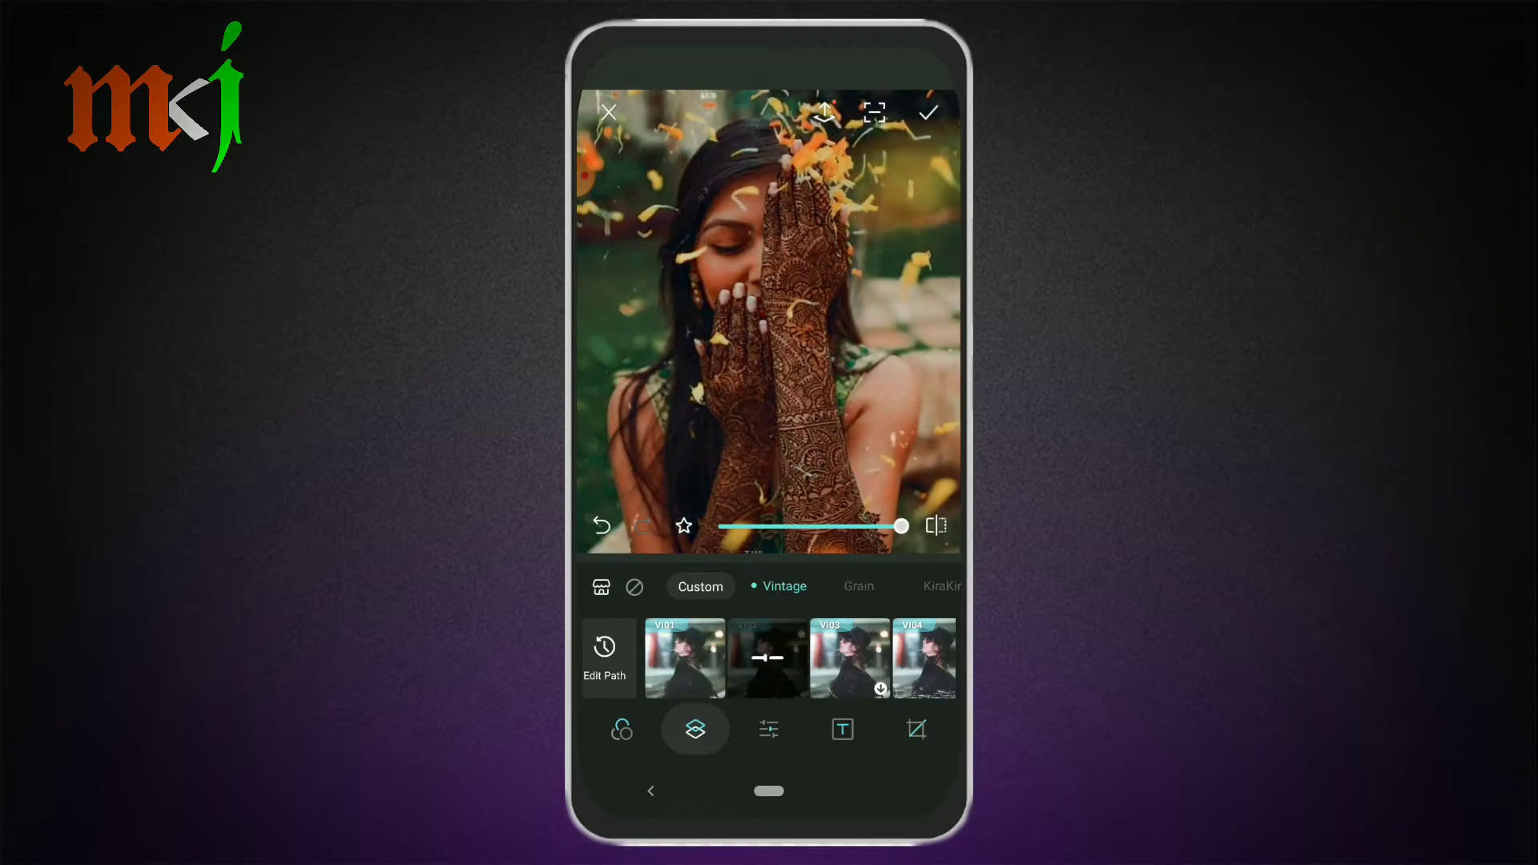
pyautogui.click(847, 653)
pyautogui.click(858, 669)
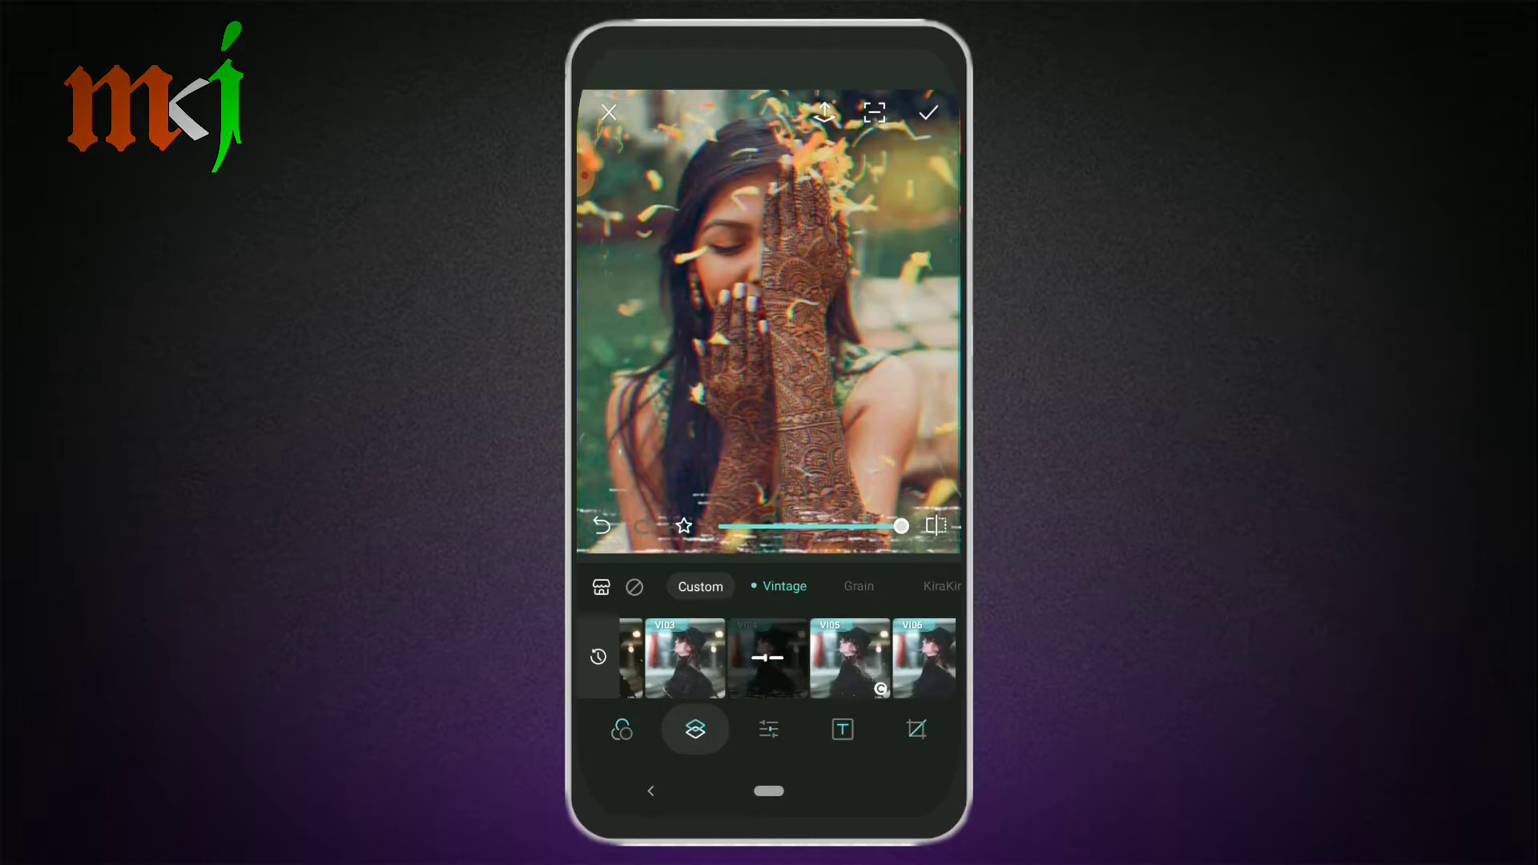
pyautogui.click(857, 665)
pyautogui.click(854, 669)
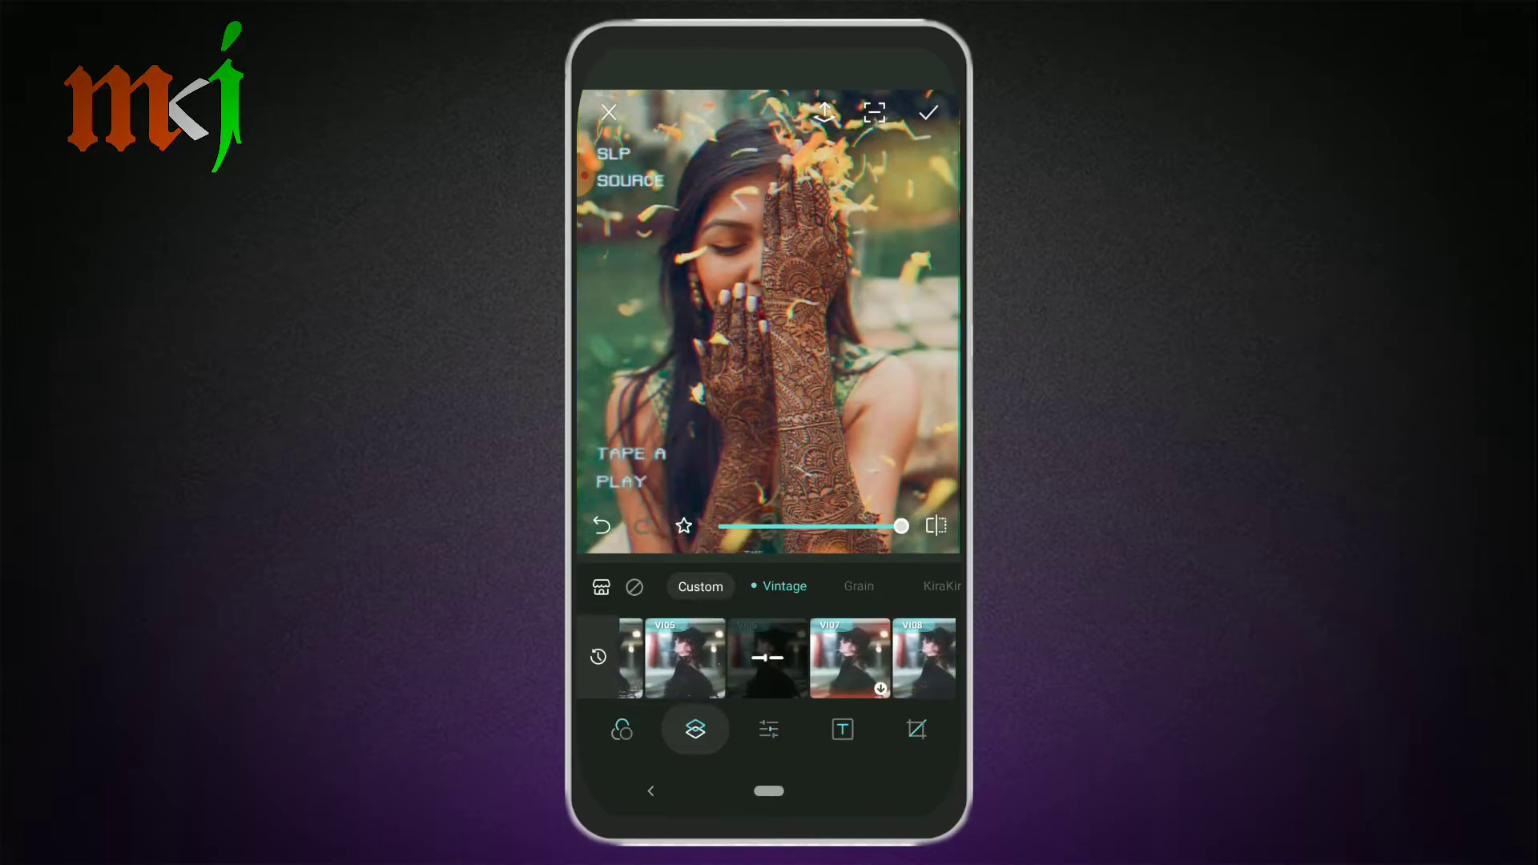
pyautogui.click(849, 657)
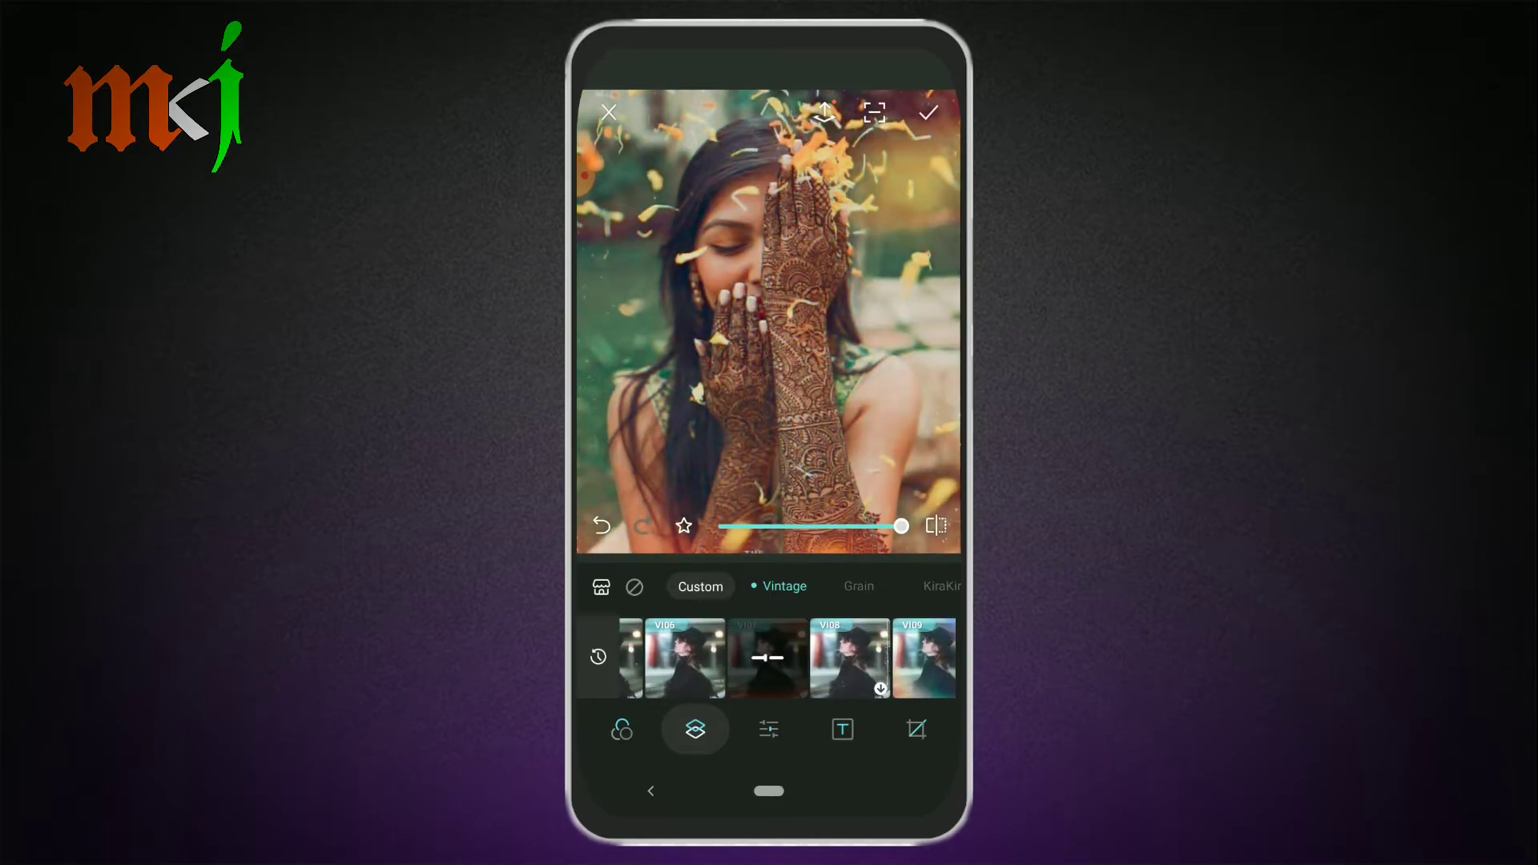
pyautogui.click(869, 669)
pyautogui.click(858, 669)
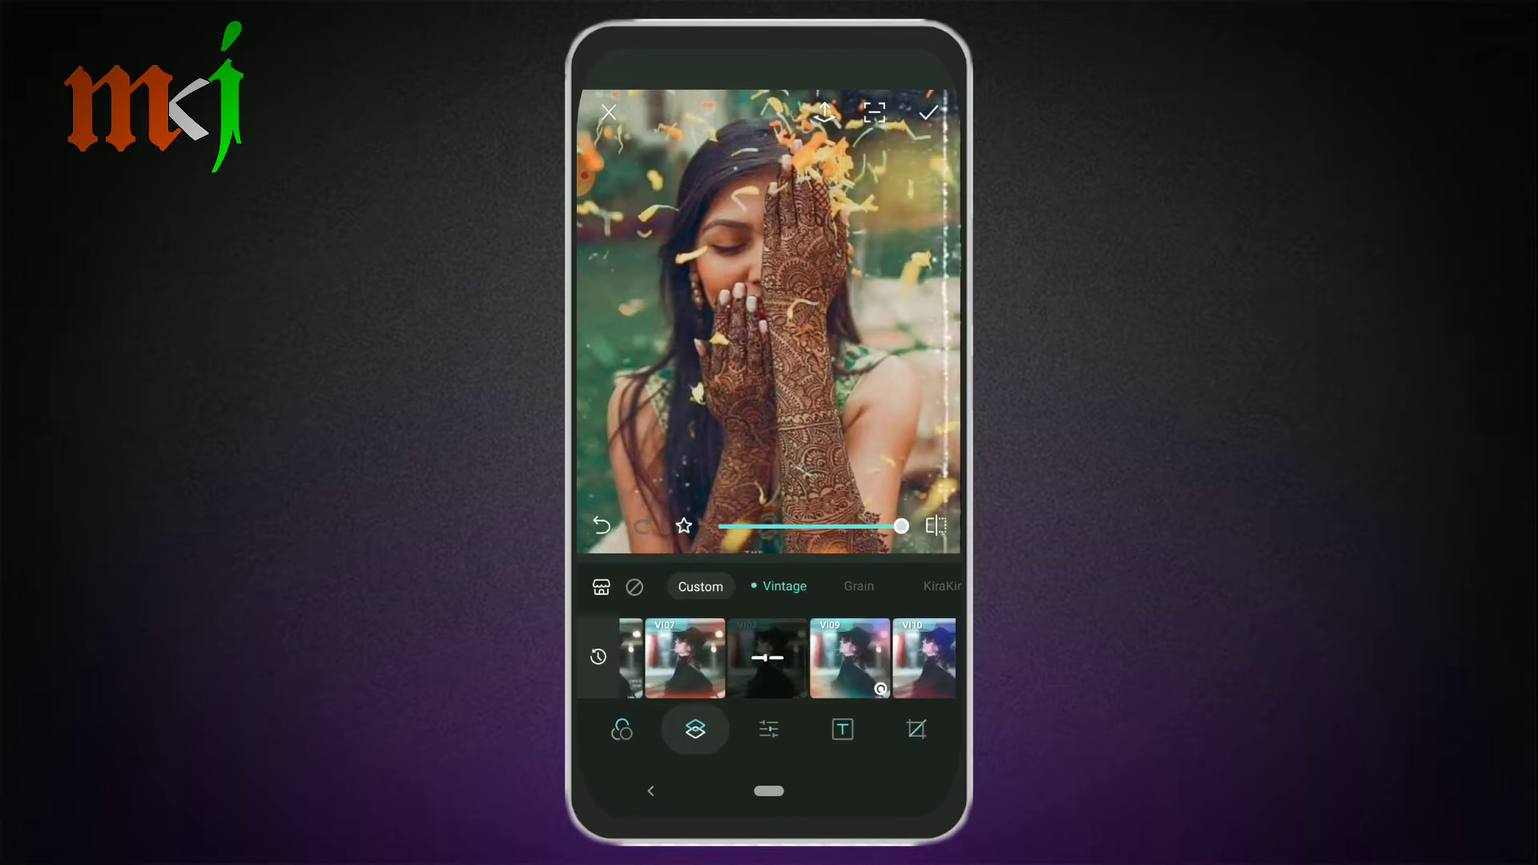
pyautogui.click(849, 657)
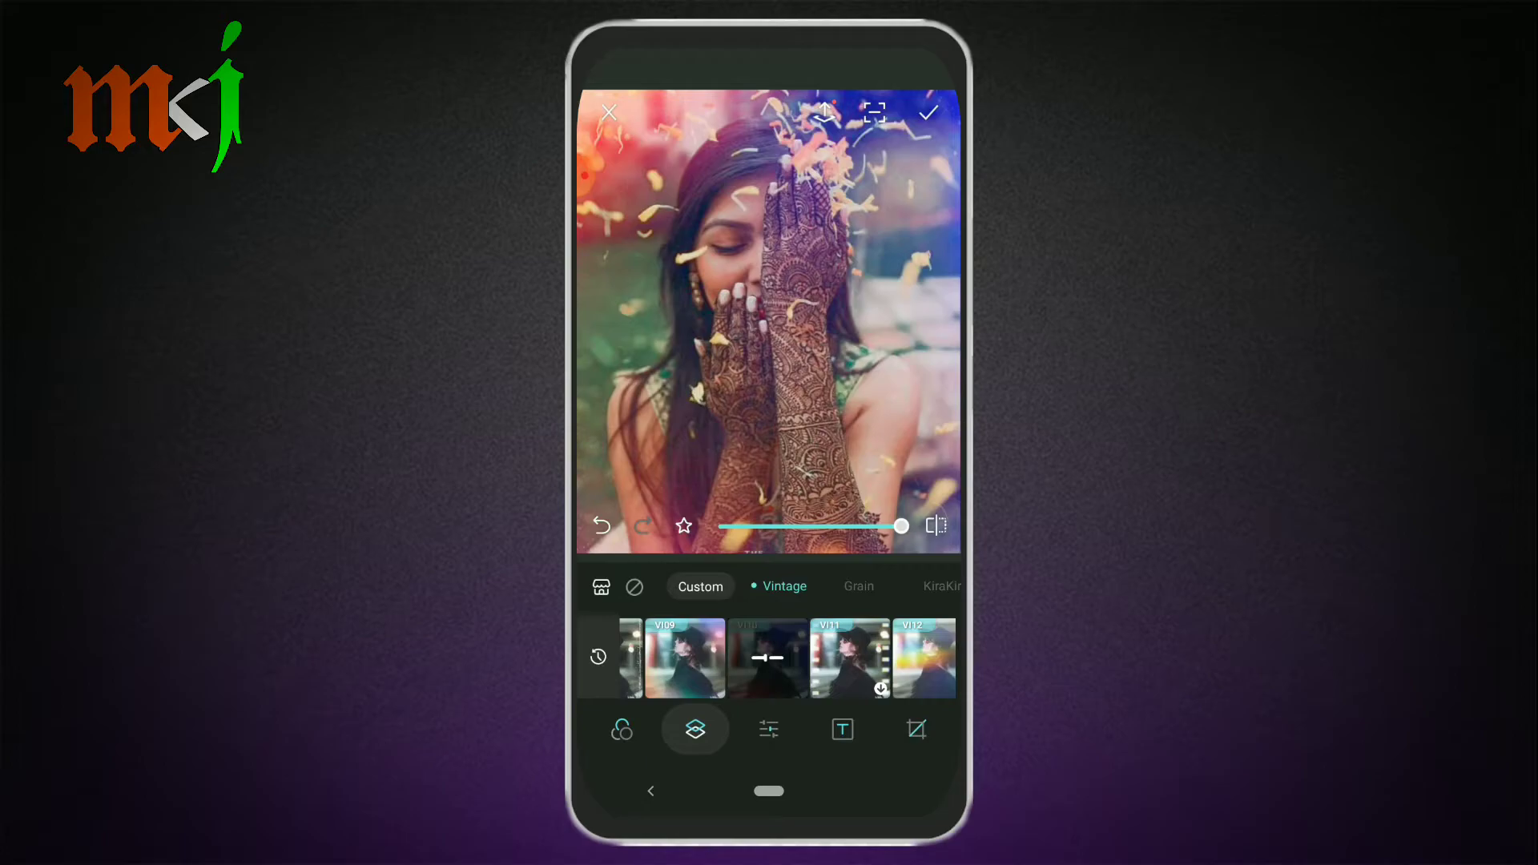
# - Browse the Grain, KiraKira and Light overlay packs without changing the overlay
pyautogui.click(791, 599)
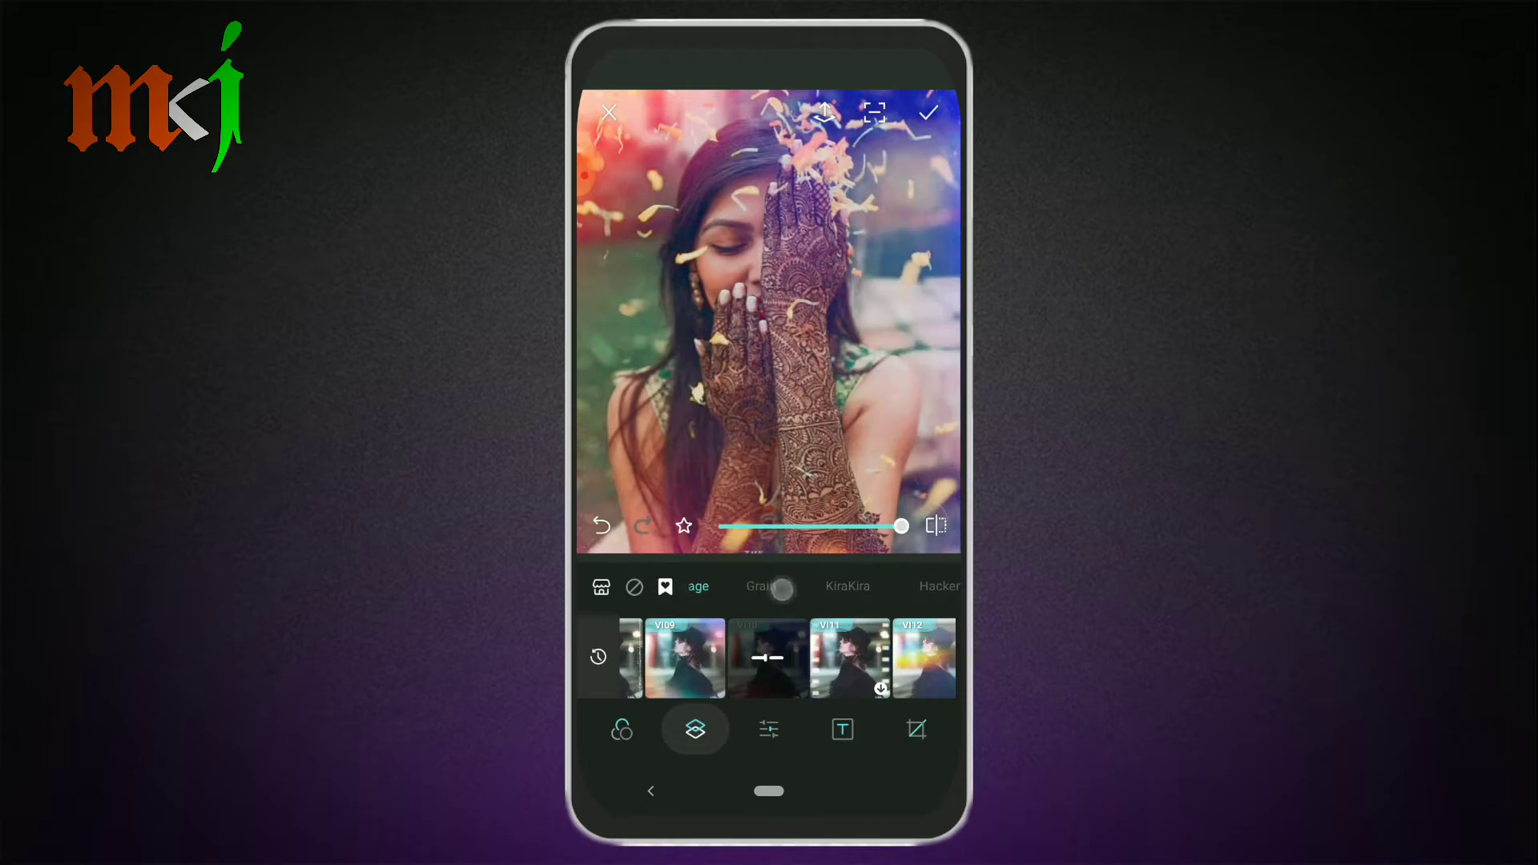
pyautogui.moveTo(721, 593)
pyautogui.mouseDown()
pyautogui.moveTo(817, 592)
pyautogui.moveTo(796, 617)
pyautogui.mouseUp()
pyautogui.click(882, 589)
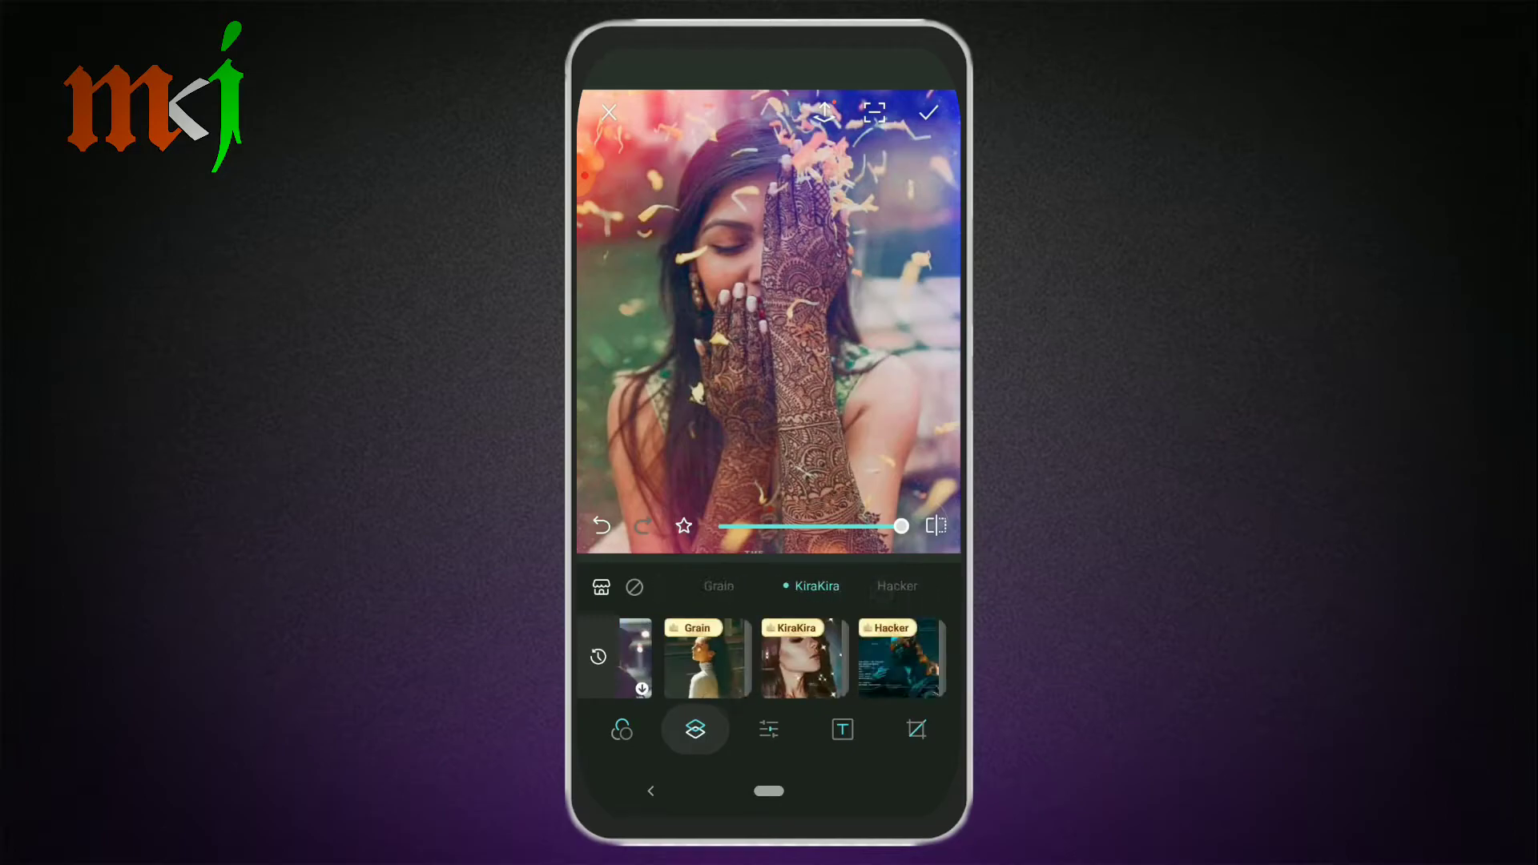
pyautogui.click(898, 586)
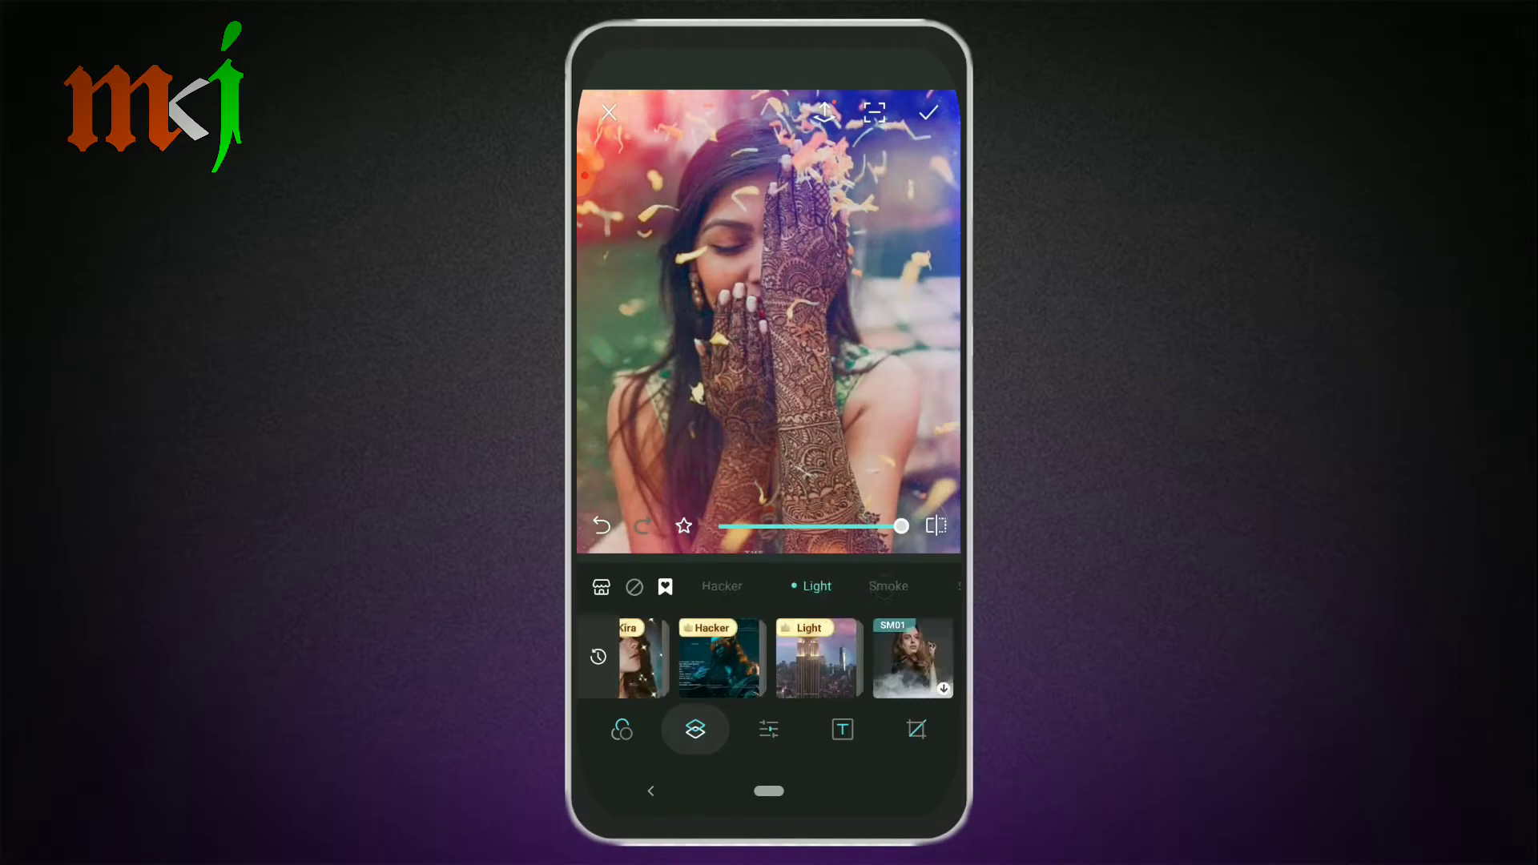
pyautogui.click(769, 731)
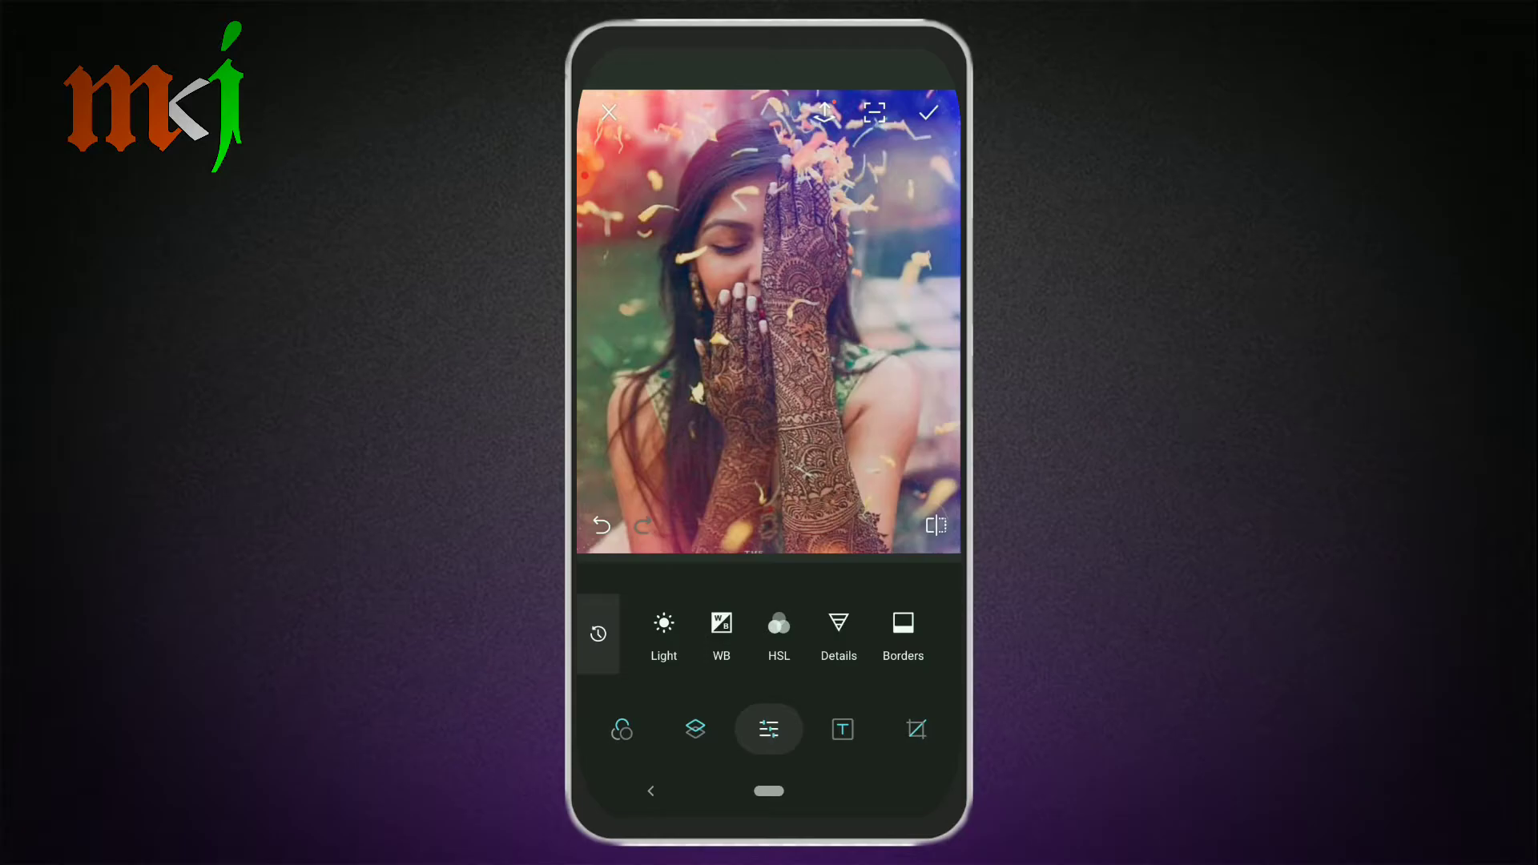
# - Apply Light adjustments: Exposure 8, Contrast 41, Highlights -39, Shadows 2, Ambience -25
pyautogui.click(664, 633)
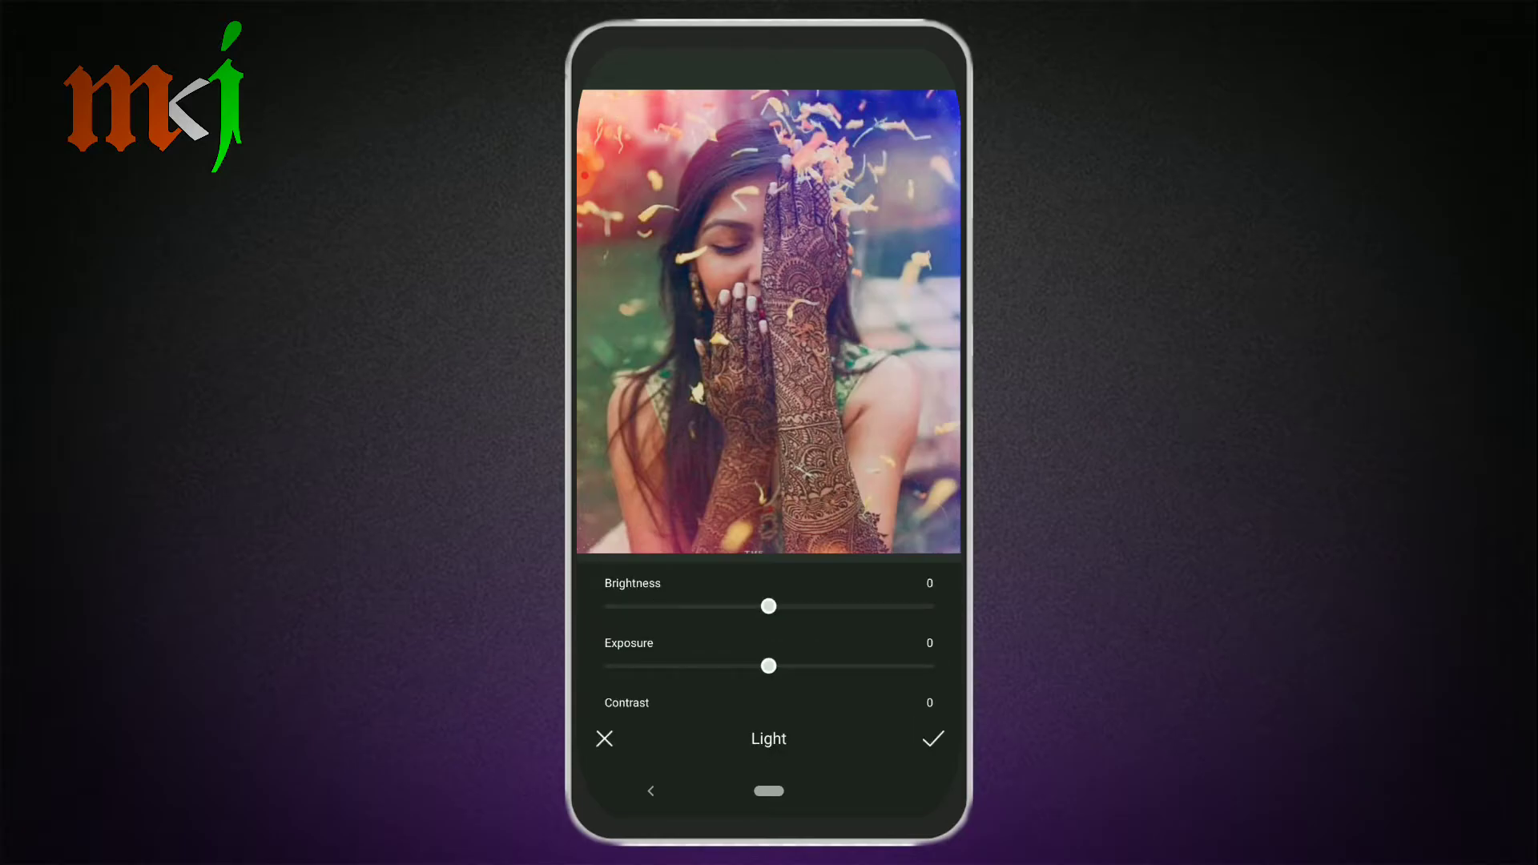
pyautogui.moveTo(769, 606)
pyautogui.mouseDown()
pyautogui.moveTo(686, 607)
pyautogui.moveTo(862, 607)
pyautogui.moveTo(784, 607)
pyautogui.mouseUp()
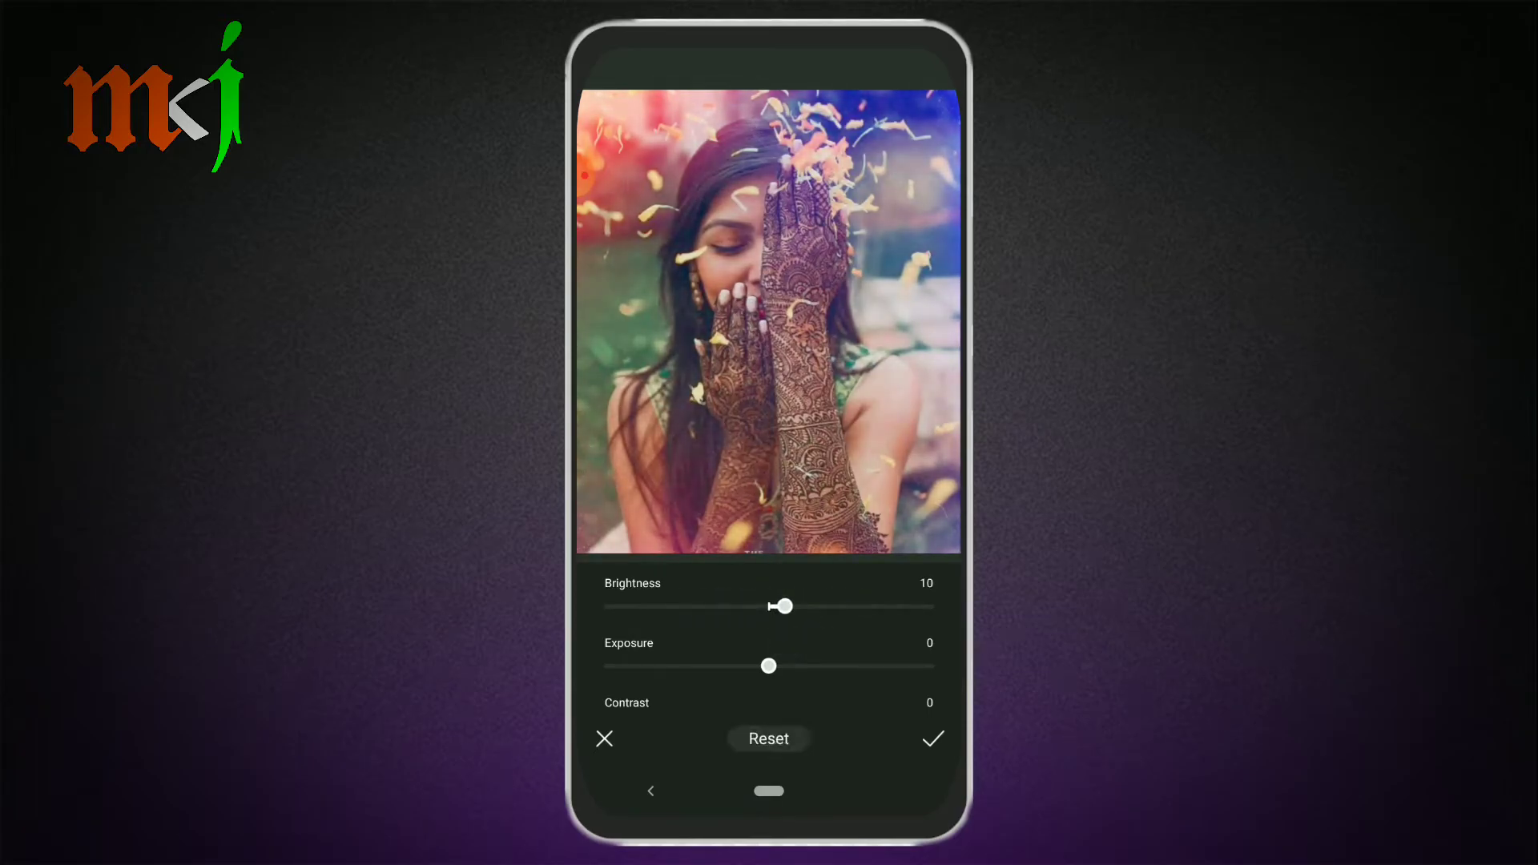
pyautogui.moveTo(768, 665)
pyautogui.mouseDown()
pyautogui.moveTo(890, 666)
pyautogui.moveTo(721, 666)
pyautogui.moveTo(789, 701)
pyautogui.moveTo(845, 700)
pyautogui.moveTo(762, 700)
pyautogui.moveTo(783, 701)
pyautogui.moveTo(886, 594)
pyautogui.moveTo(848, 652)
pyautogui.moveTo(806, 667)
pyautogui.moveTo(686, 652)
pyautogui.moveTo(834, 659)
pyautogui.moveTo(909, 617)
pyautogui.mouseUp()
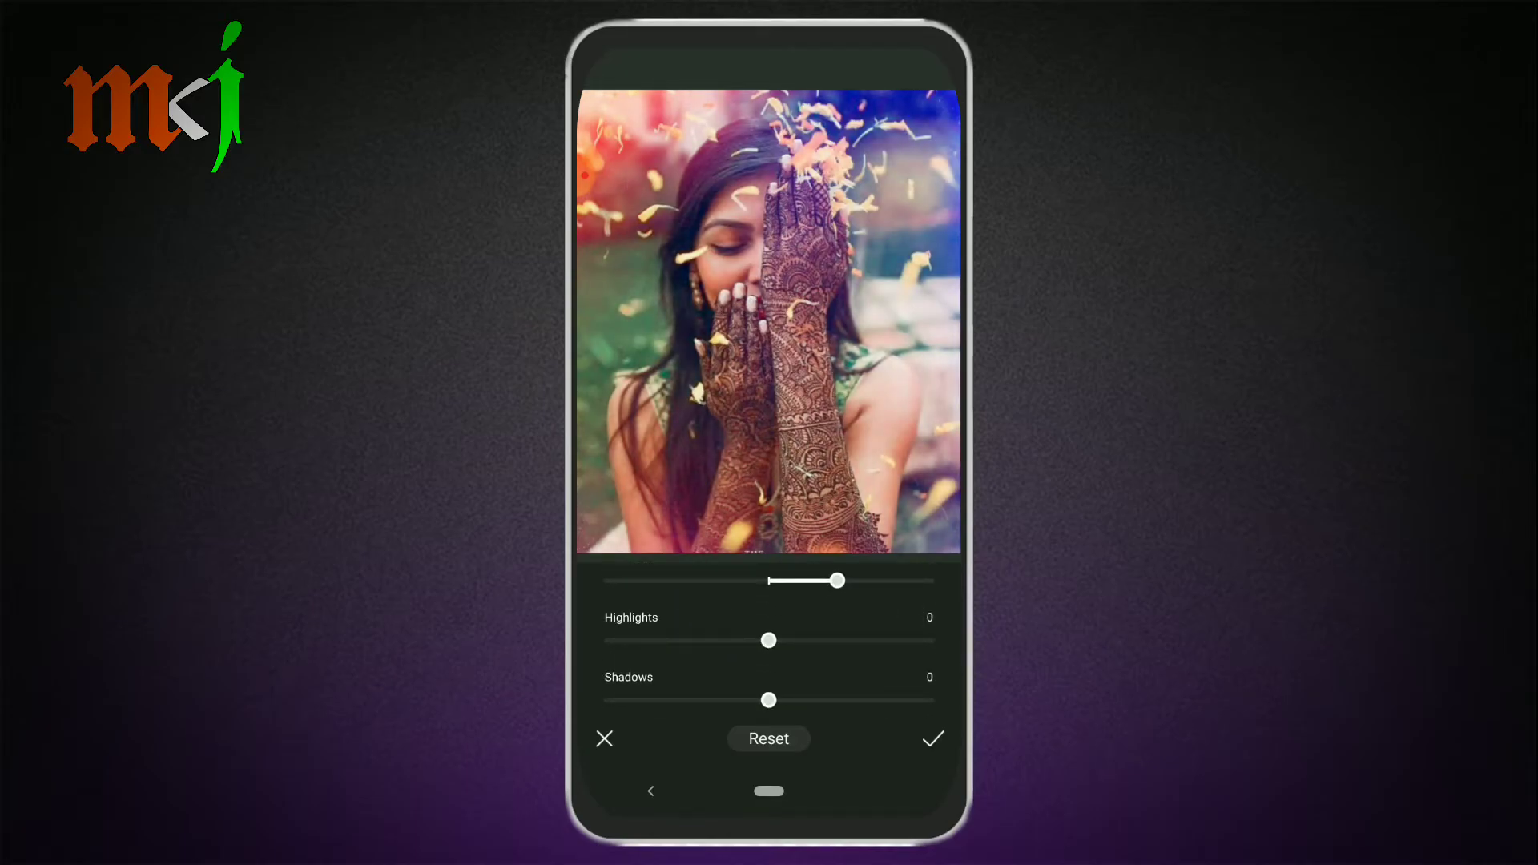
pyautogui.moveTo(803, 638); pyautogui.dragTo(877, 640)
pyautogui.moveTo(769, 643)
pyautogui.mouseDown()
pyautogui.moveTo(849, 641)
pyautogui.moveTo(704, 641)
pyautogui.mouseUp()
pyautogui.moveTo(848, 663); pyautogui.dragTo(848, 605)
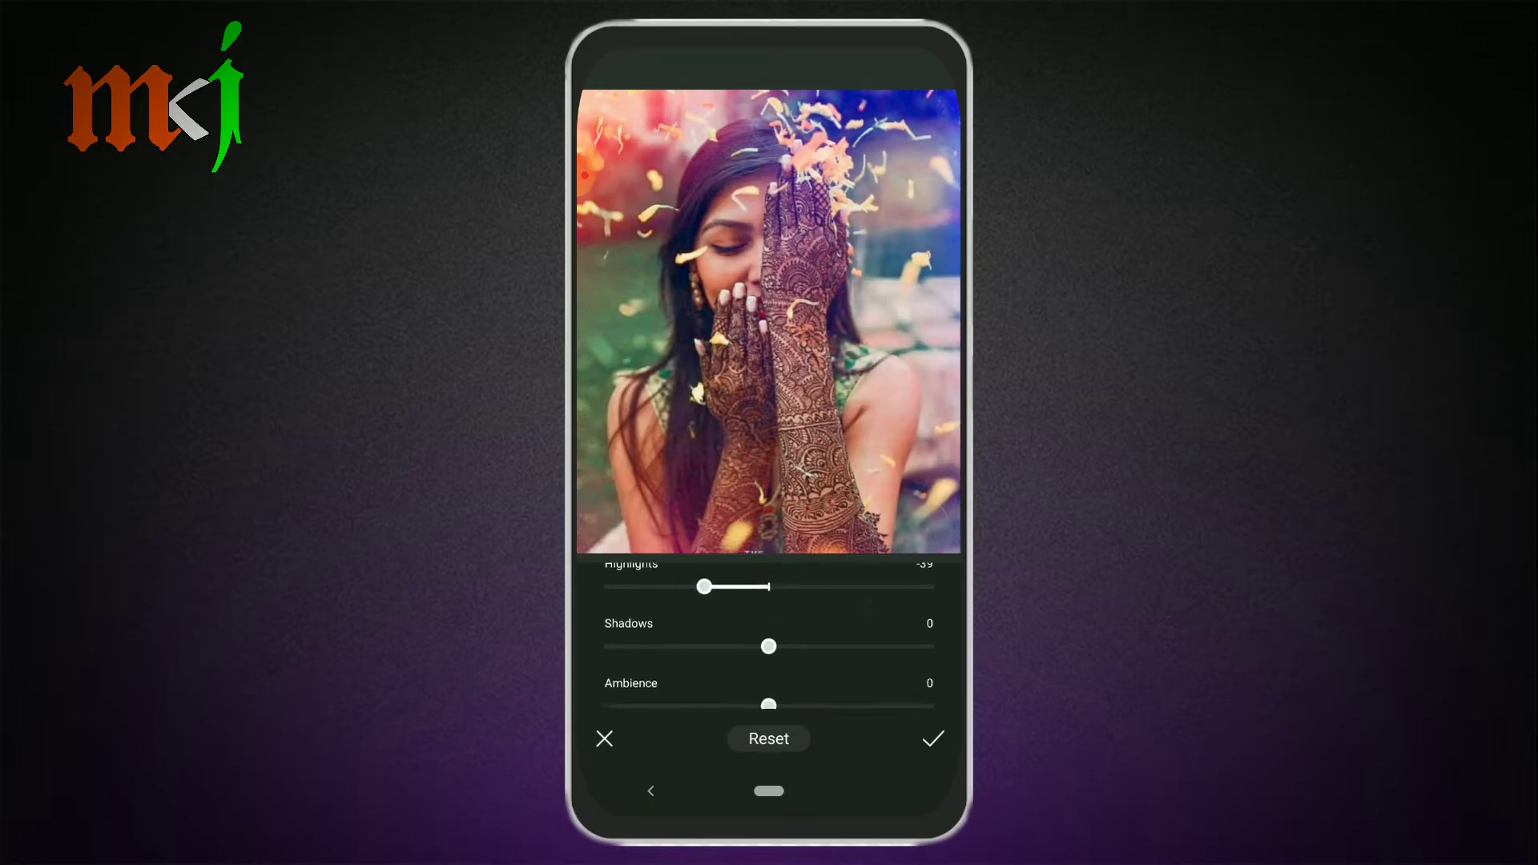
pyautogui.moveTo(768, 645)
pyautogui.mouseDown()
pyautogui.moveTo(887, 646)
pyautogui.moveTo(772, 646)
pyautogui.mouseUp()
pyautogui.moveTo(877, 625); pyautogui.dragTo(876, 611)
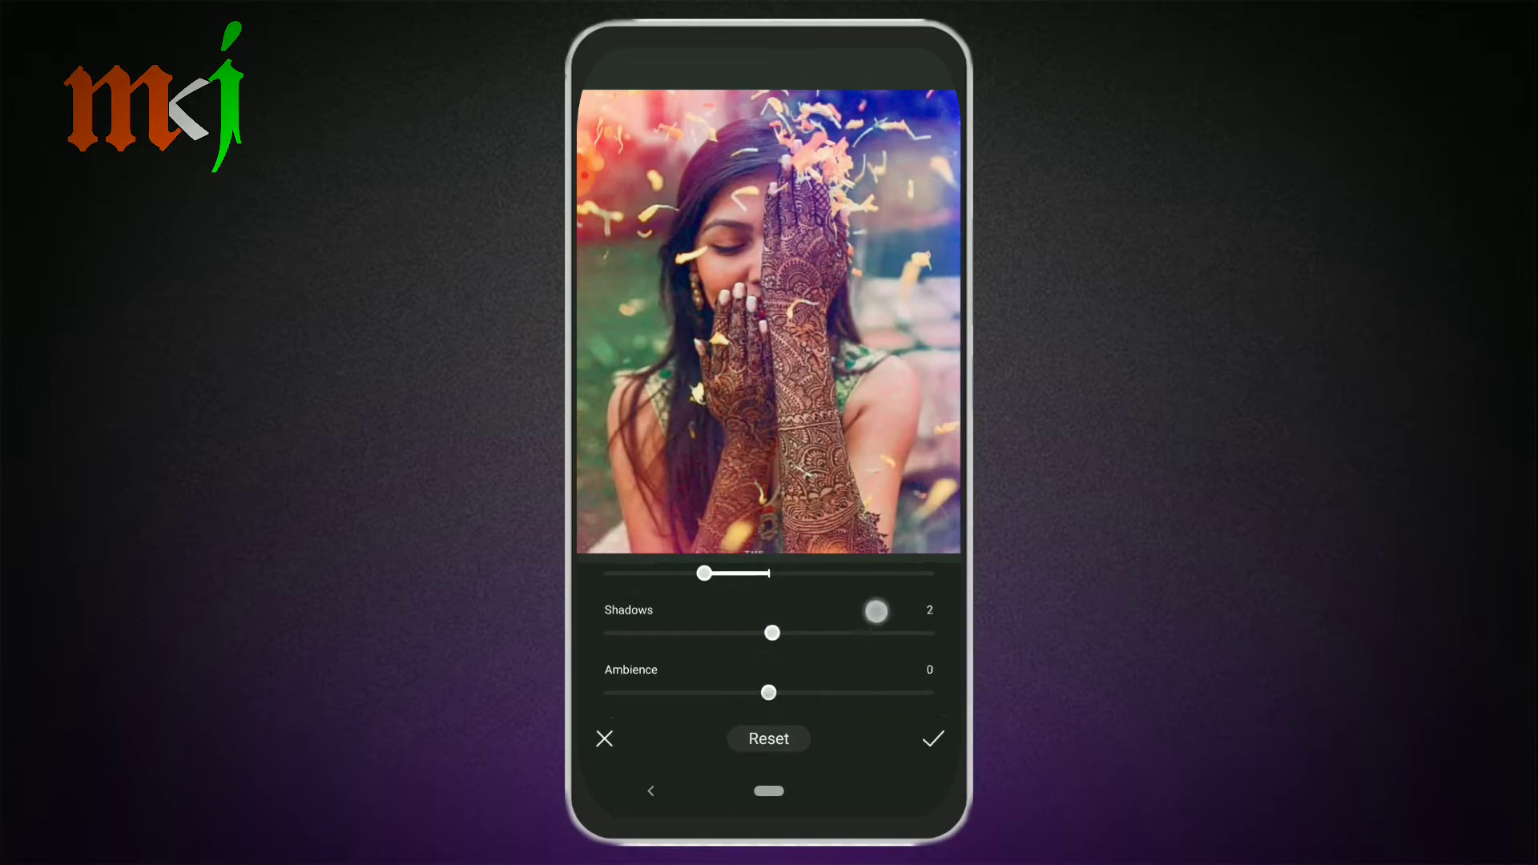
pyautogui.moveTo(768, 692)
pyautogui.mouseDown()
pyautogui.moveTo(841, 692)
pyautogui.moveTo(727, 692)
pyautogui.mouseUp()
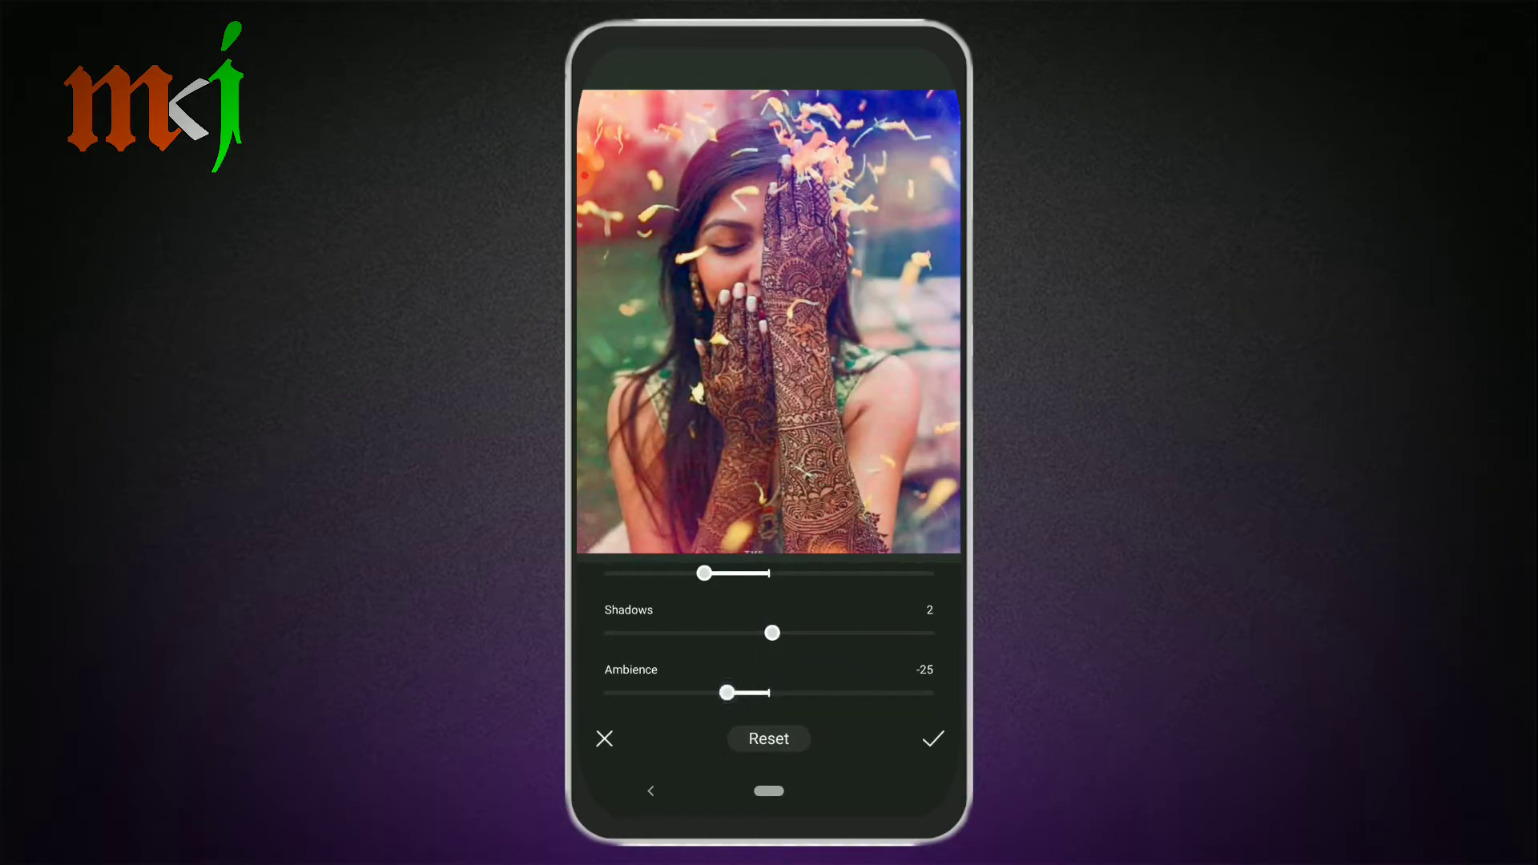
pyautogui.click(934, 738)
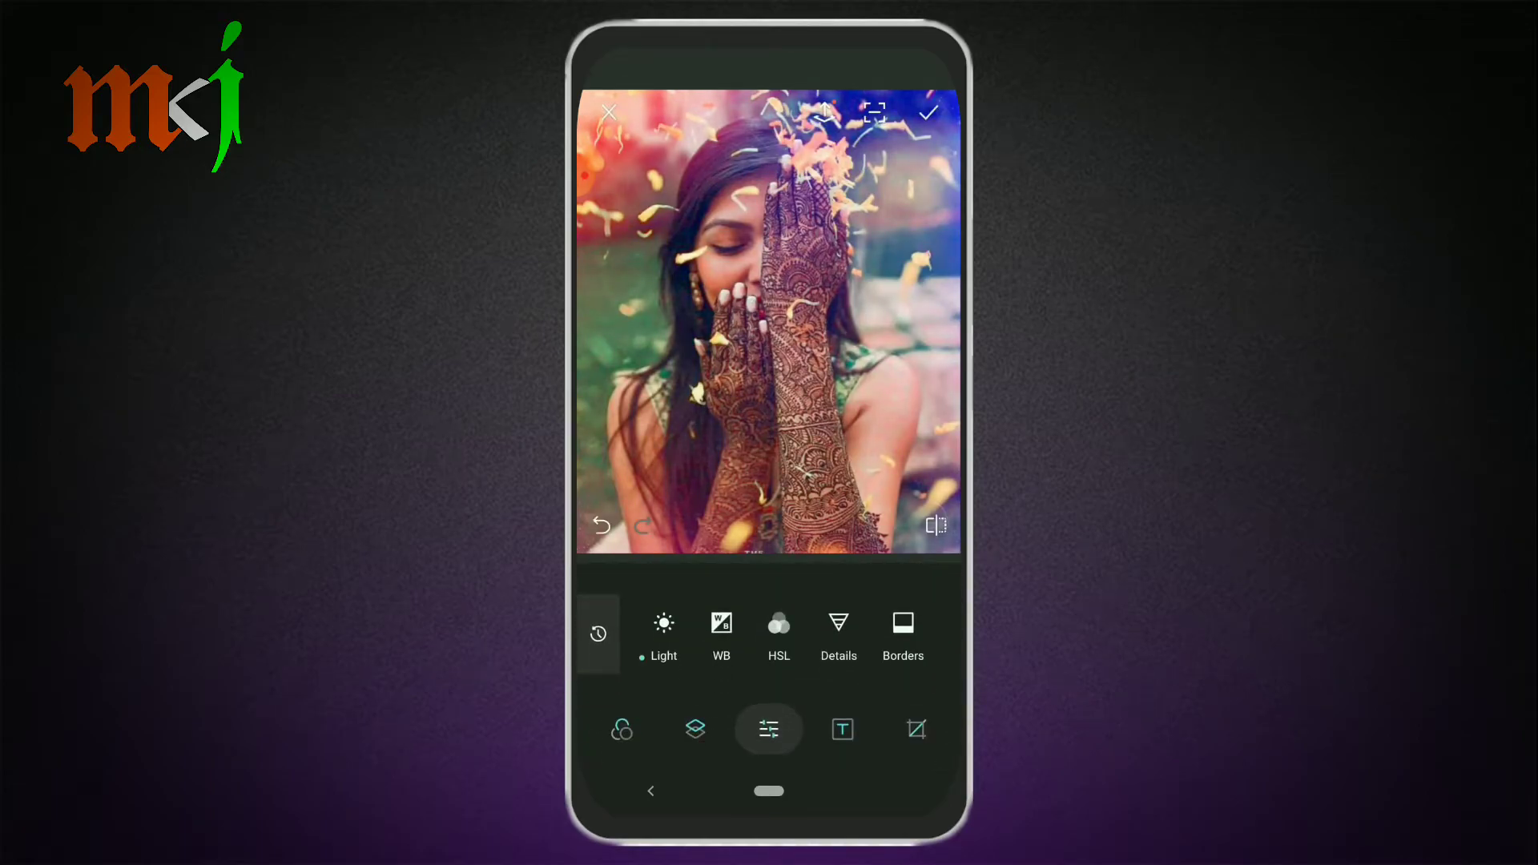
# - Set the greens in HSL to hue 100, saturation -62, lightness -83 and apply
pyautogui.moveTo(881, 633); pyautogui.dragTo(834, 633)
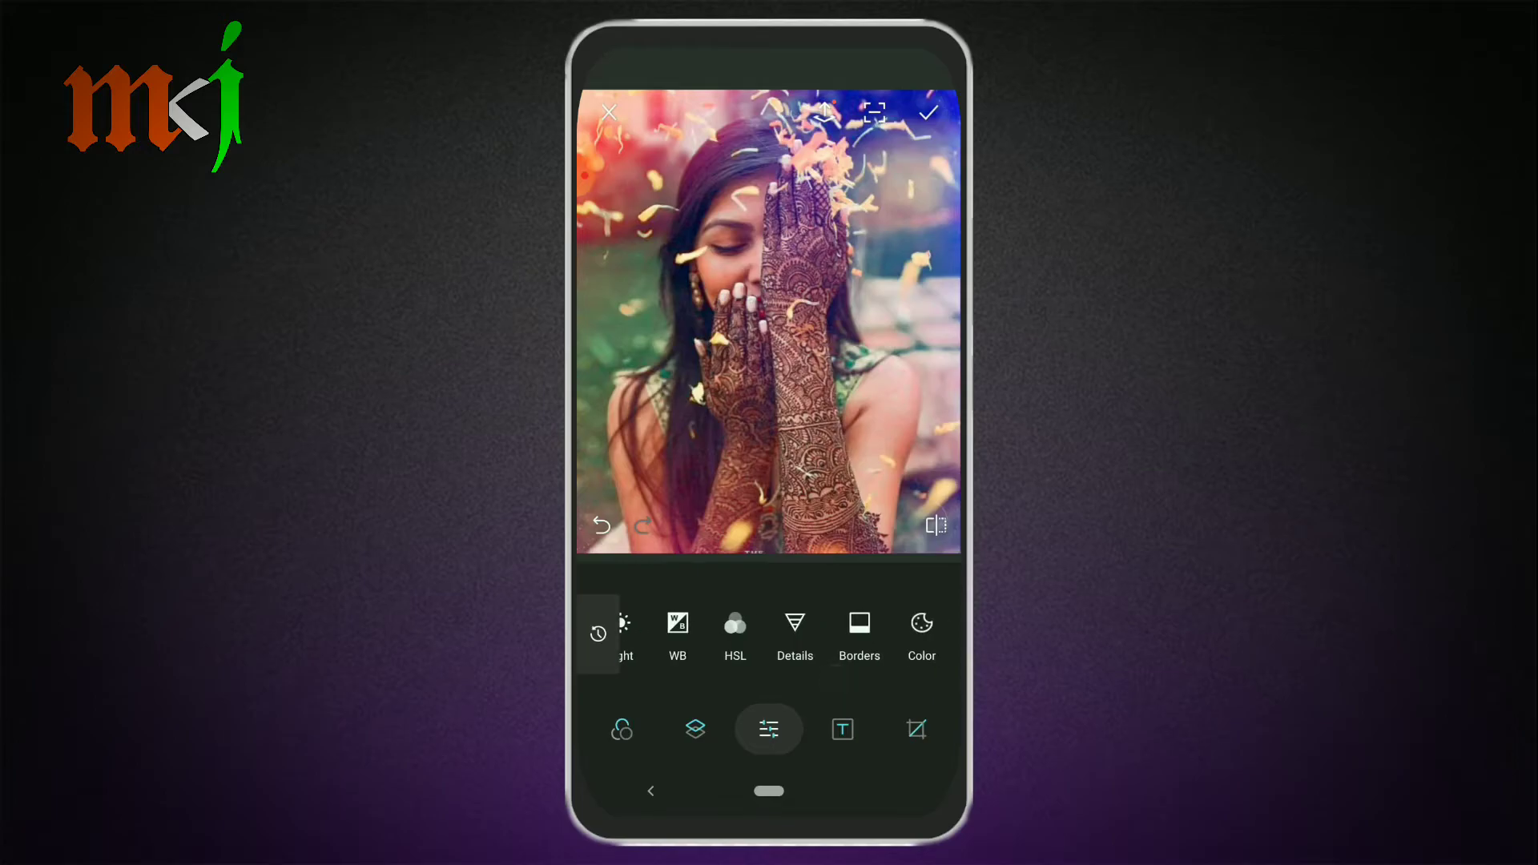
pyautogui.click(741, 633)
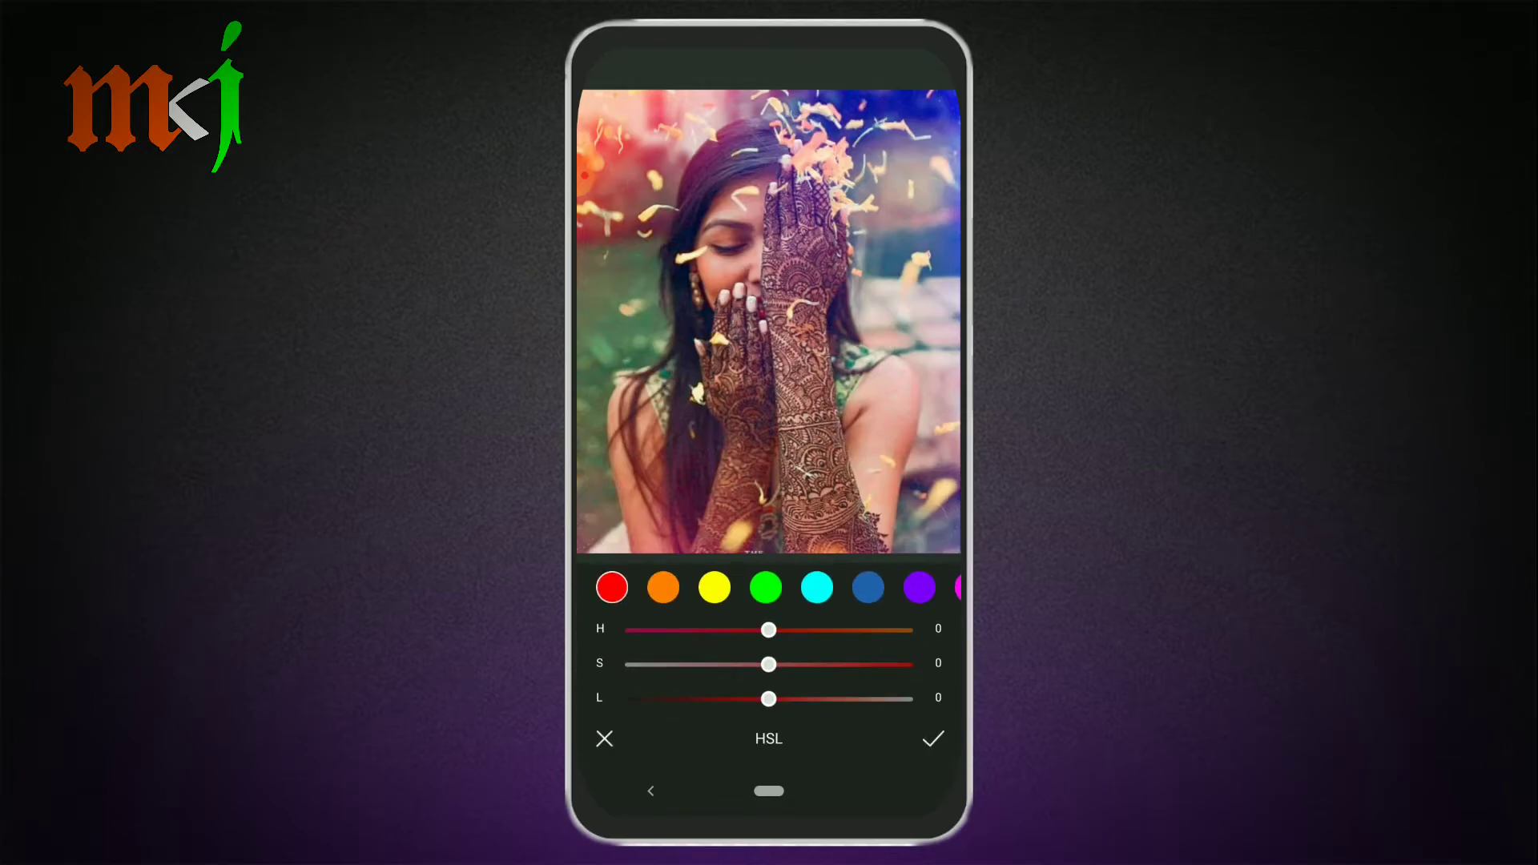
pyautogui.click(766, 587)
pyautogui.moveTo(769, 629)
pyautogui.mouseDown()
pyautogui.moveTo(921, 630)
pyautogui.moveTo(659, 629)
pyautogui.moveTo(913, 629)
pyautogui.mouseUp()
pyautogui.moveTo(769, 665)
pyautogui.mouseDown()
pyautogui.moveTo(914, 667)
pyautogui.moveTo(599, 673)
pyautogui.mouseUp()
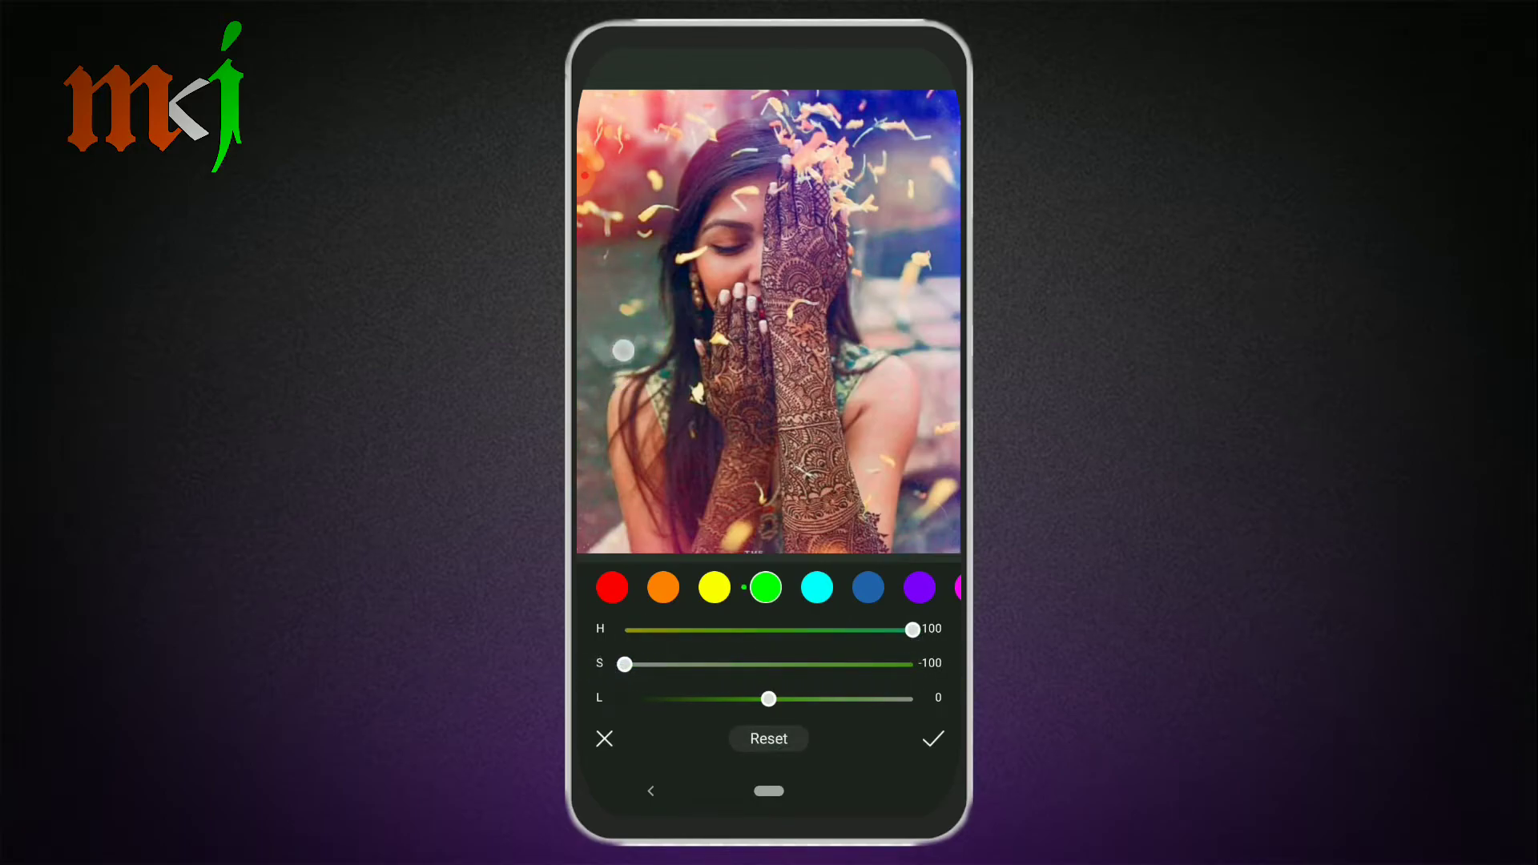
pyautogui.moveTo(625, 664)
pyautogui.mouseDown()
pyautogui.moveTo(892, 664)
pyautogui.moveTo(680, 664)
pyautogui.mouseUp()
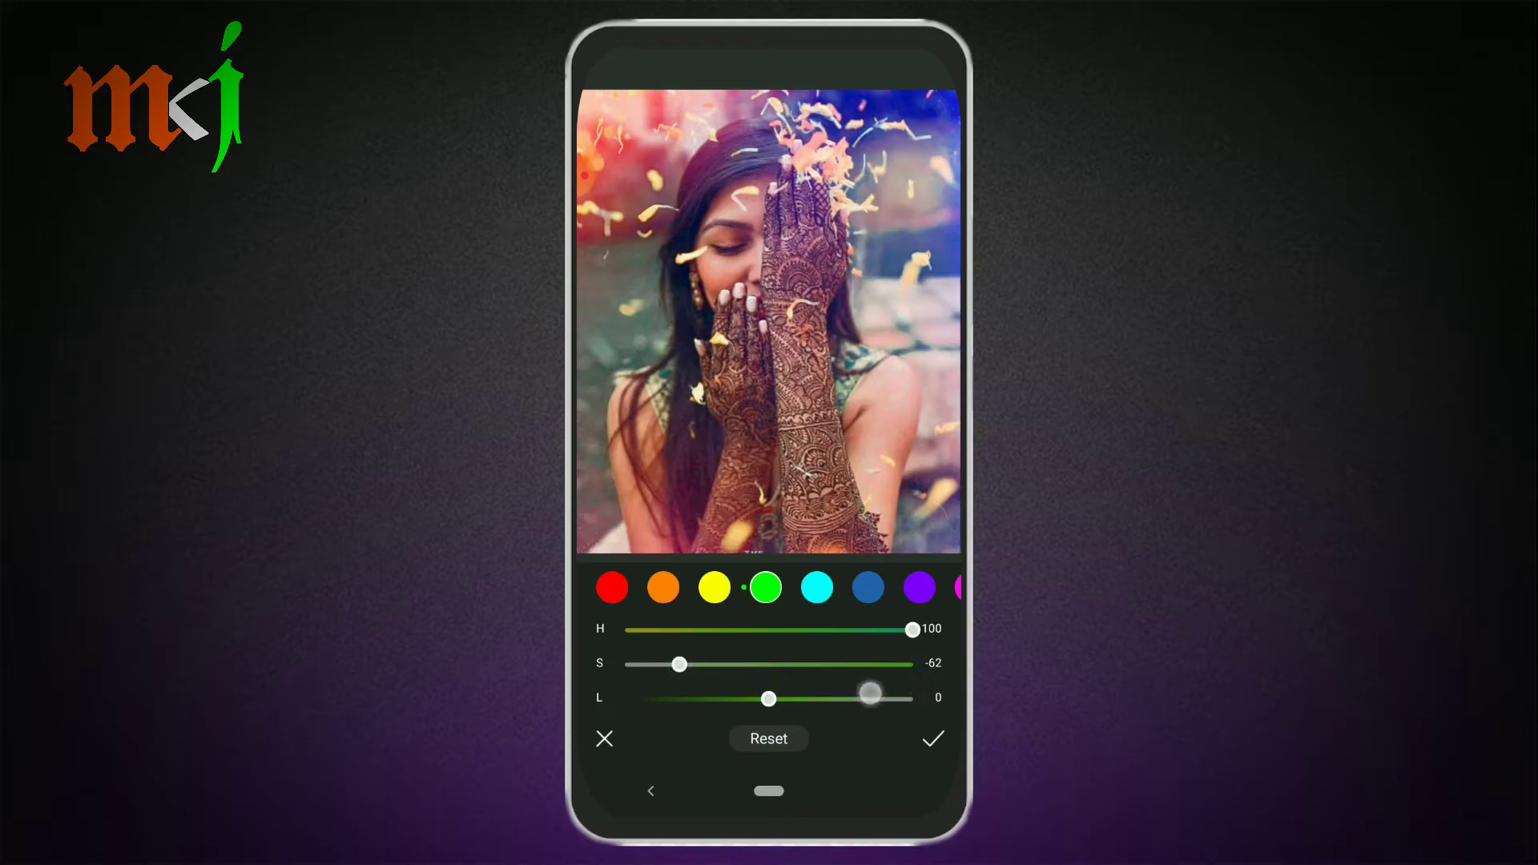
pyautogui.moveTo(769, 699)
pyautogui.mouseDown()
pyautogui.moveTo(921, 698)
pyautogui.moveTo(644, 703)
pyautogui.mouseUp()
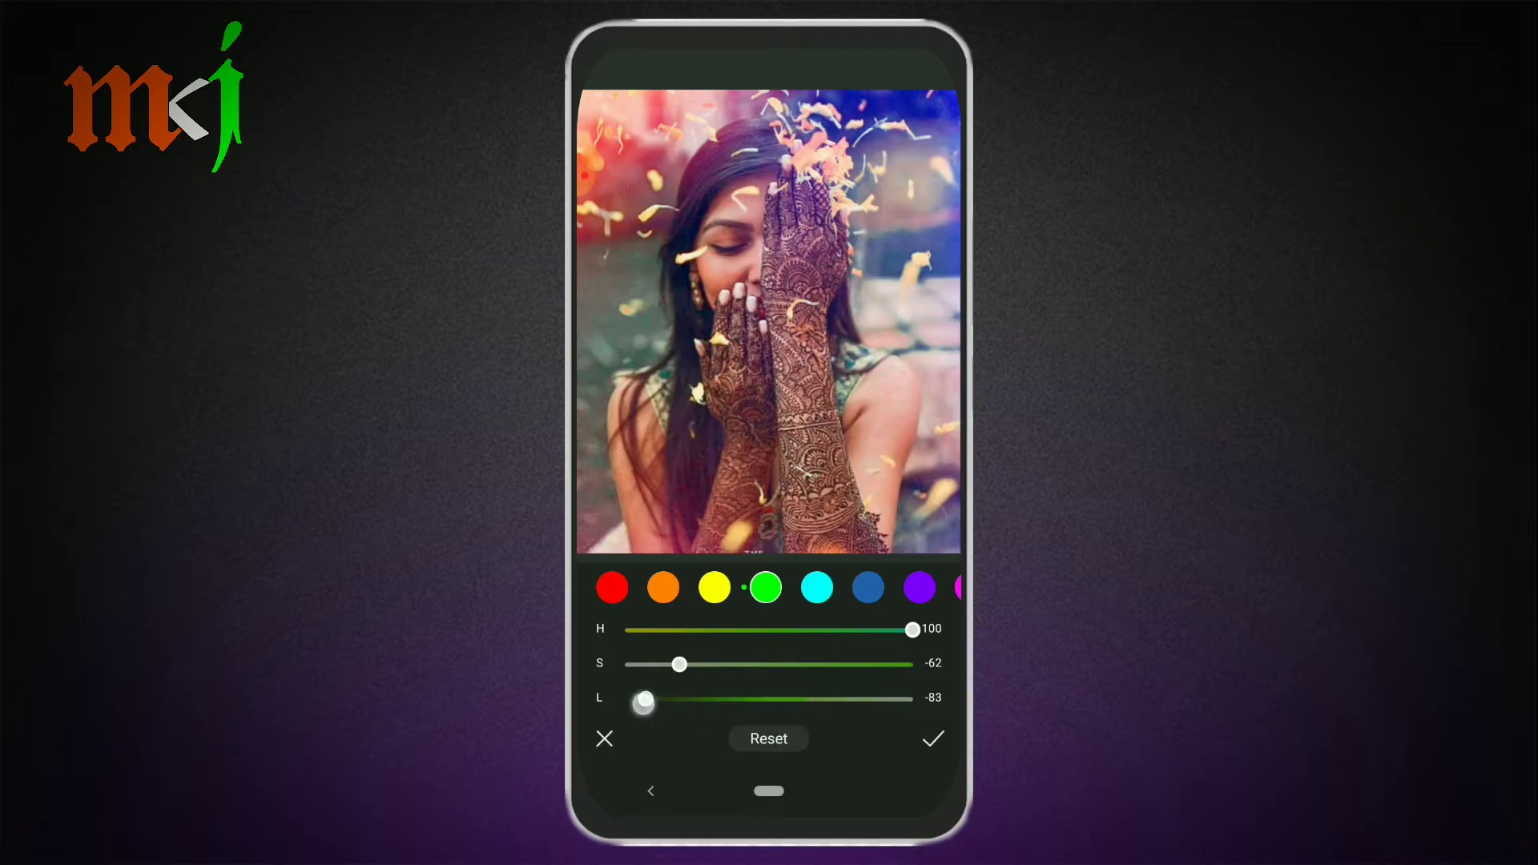
pyautogui.click(933, 741)
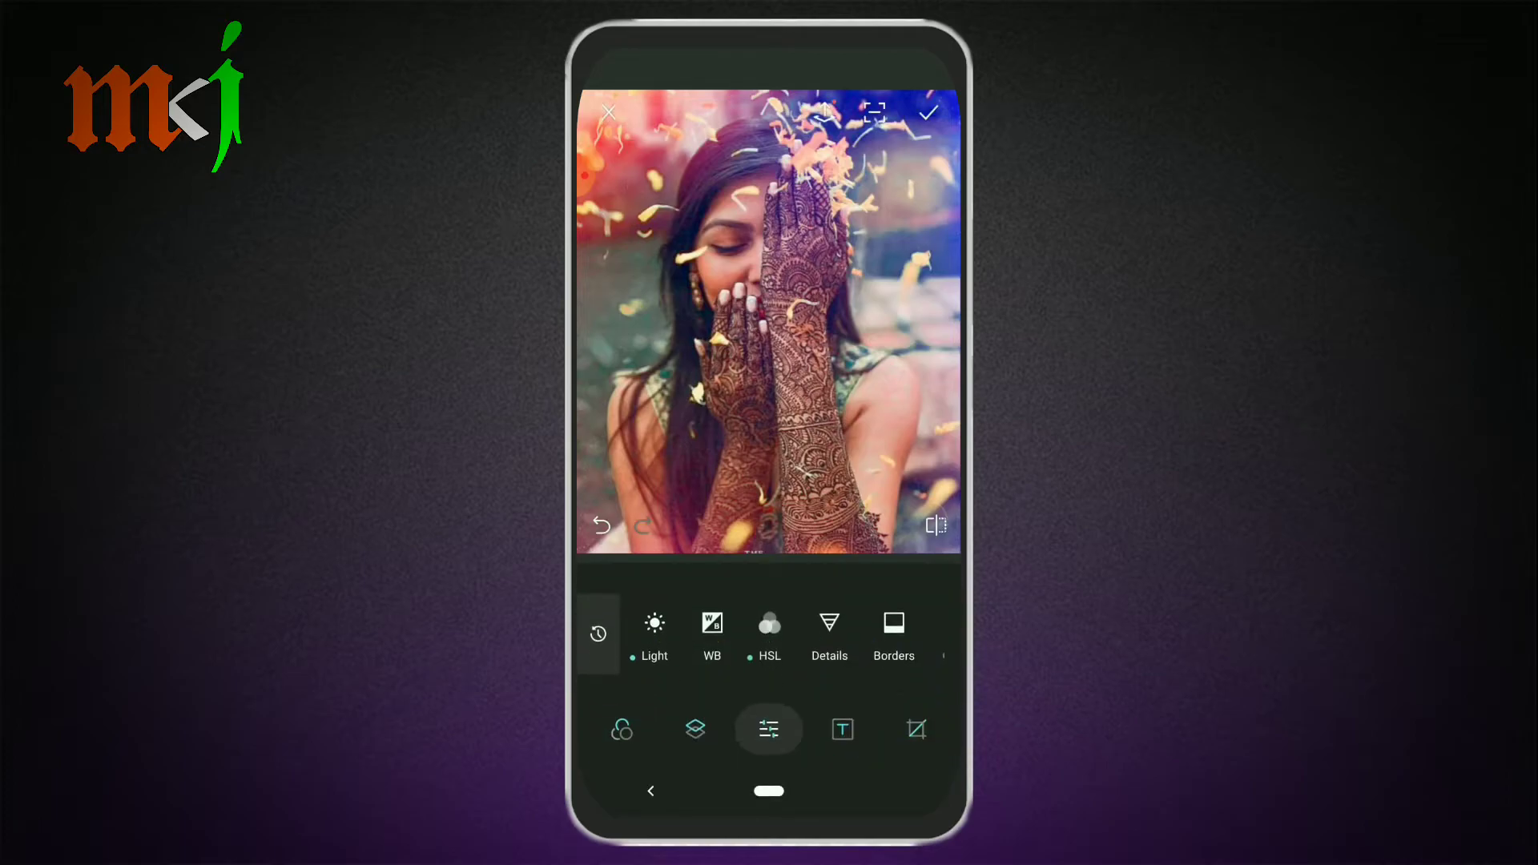
# - Apply Sharpen at 60 to the henna portrait
pyautogui.click(829, 629)
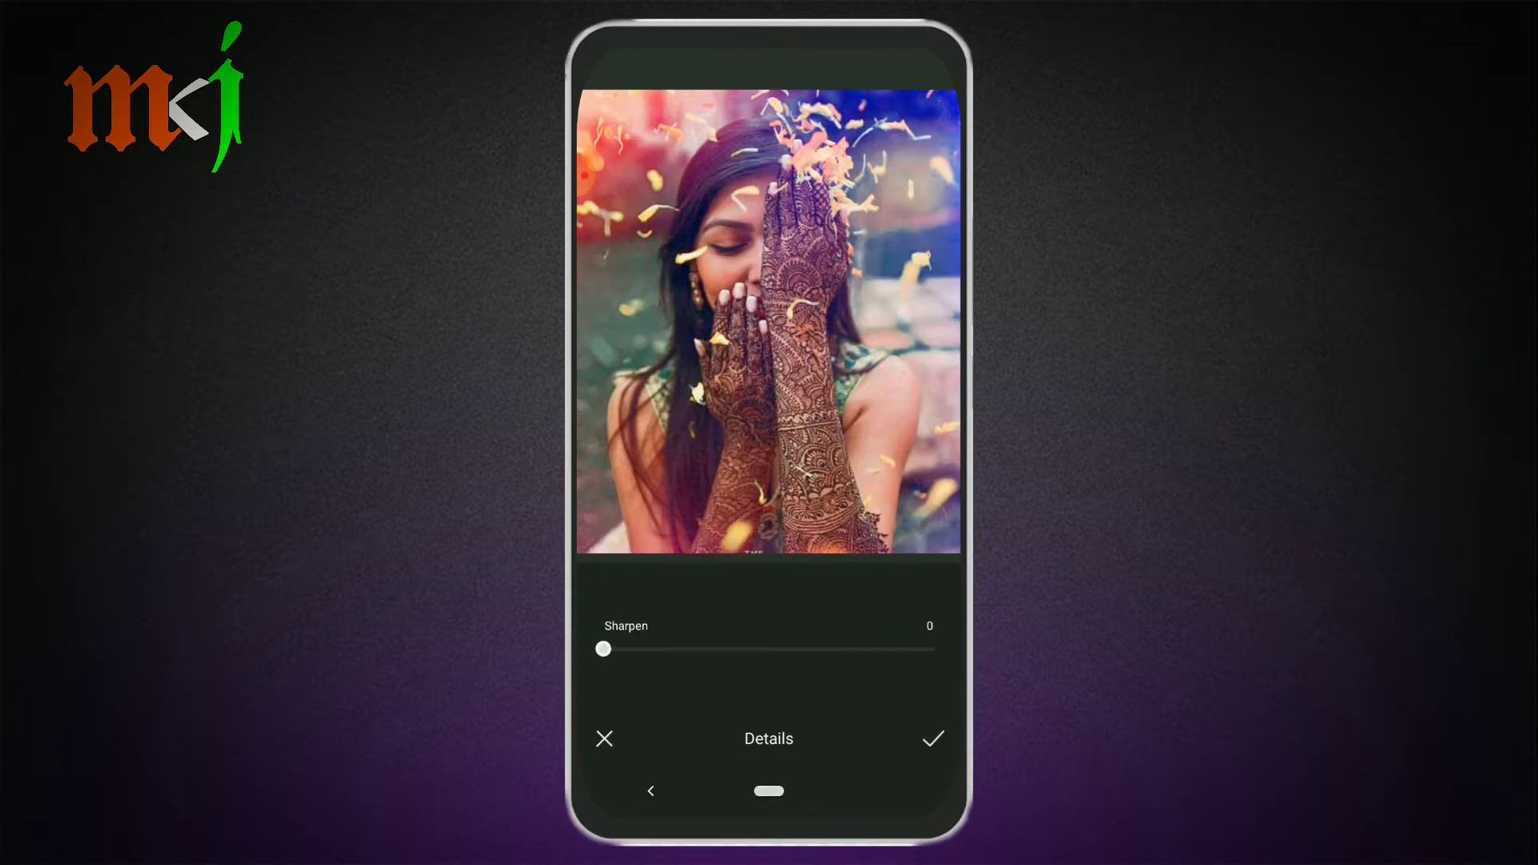
pyautogui.moveTo(604, 649)
pyautogui.mouseDown()
pyautogui.moveTo(803, 649)
pyautogui.moveTo(767, 633)
pyautogui.mouseUp()
pyautogui.click(933, 738)
# - Try a wider orange border frame, then discard it
pyautogui.click(765, 633)
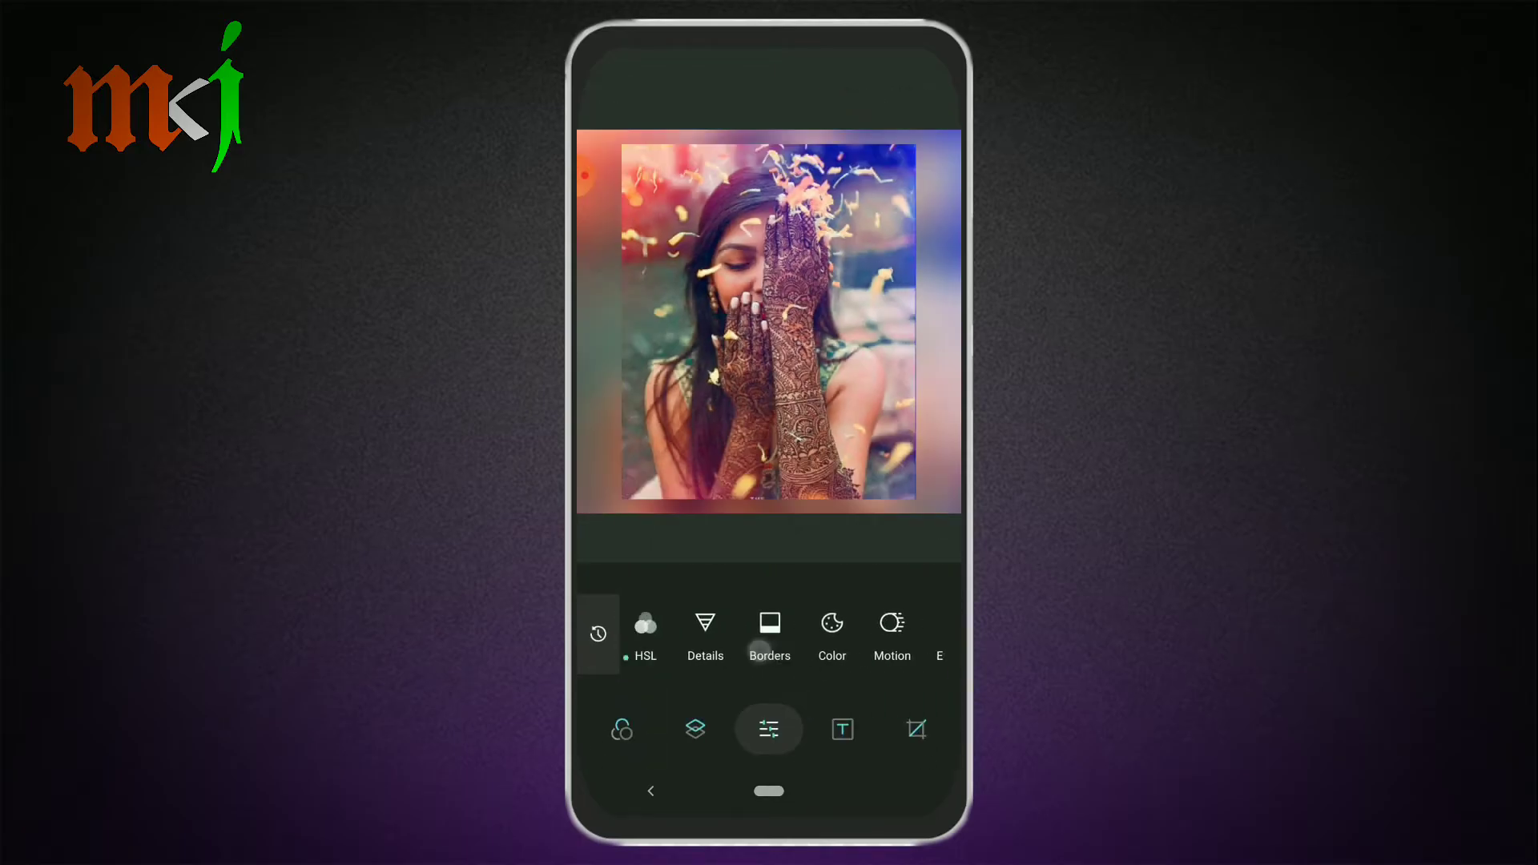
pyautogui.moveTo(699, 681)
pyautogui.mouseDown()
pyautogui.moveTo(838, 681)
pyautogui.moveTo(769, 641)
pyautogui.moveTo(882, 633)
pyautogui.moveTo(733, 638)
pyautogui.moveTo(827, 639)
pyautogui.moveTo(793, 638)
pyautogui.mouseUp()
pyautogui.click(922, 612)
pyautogui.click(604, 739)
# - Set Vibrance 15, Saturation 8 and Fade 63, and apply the colour changes
pyautogui.click(765, 665)
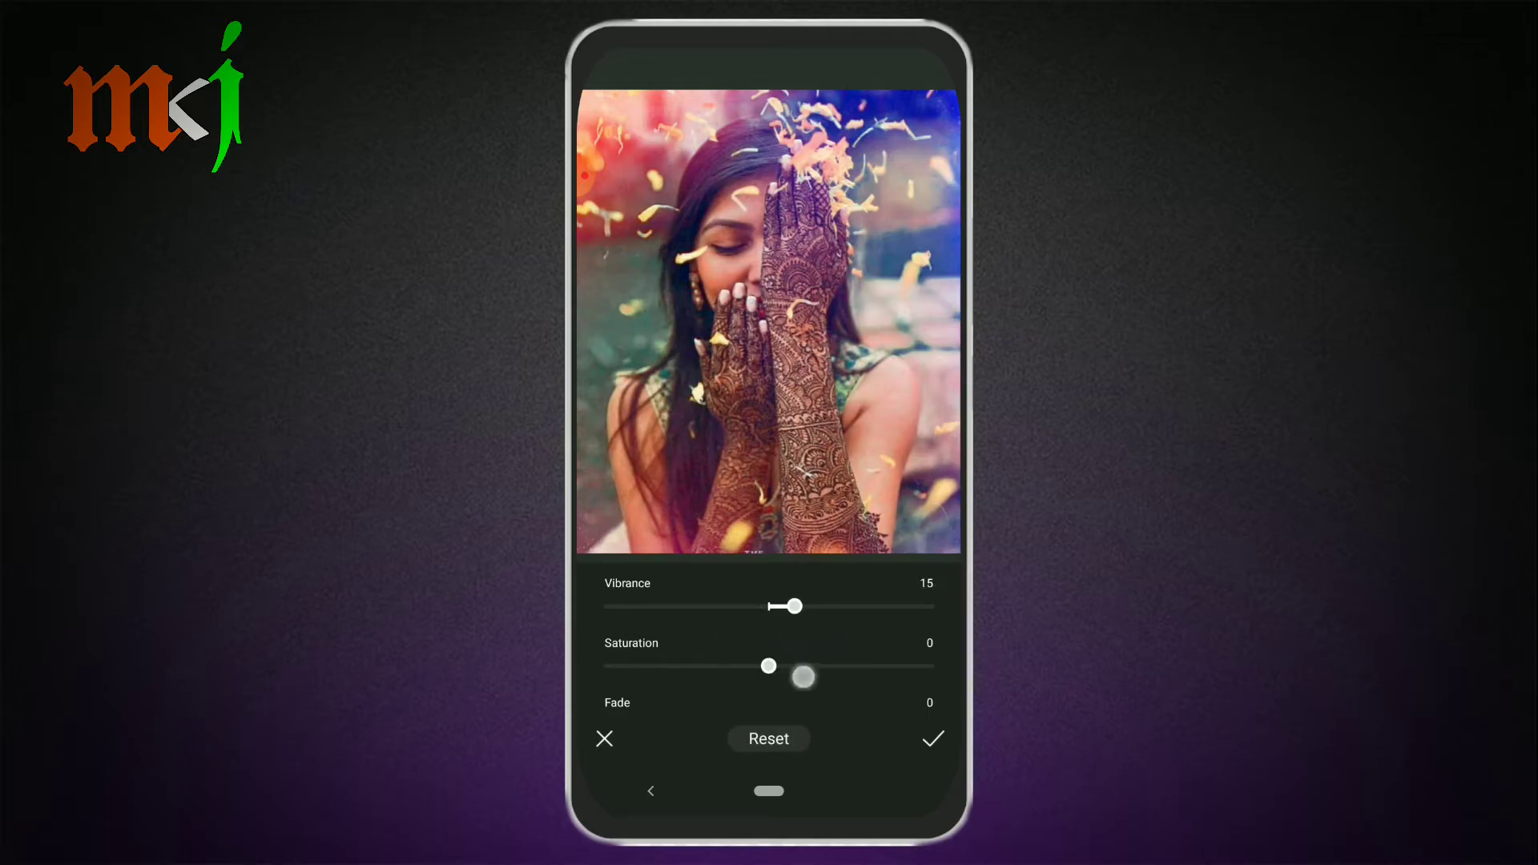
pyautogui.moveTo(881, 675); pyautogui.dragTo(782, 666)
pyautogui.moveTo(906, 633); pyautogui.dragTo(906, 601)
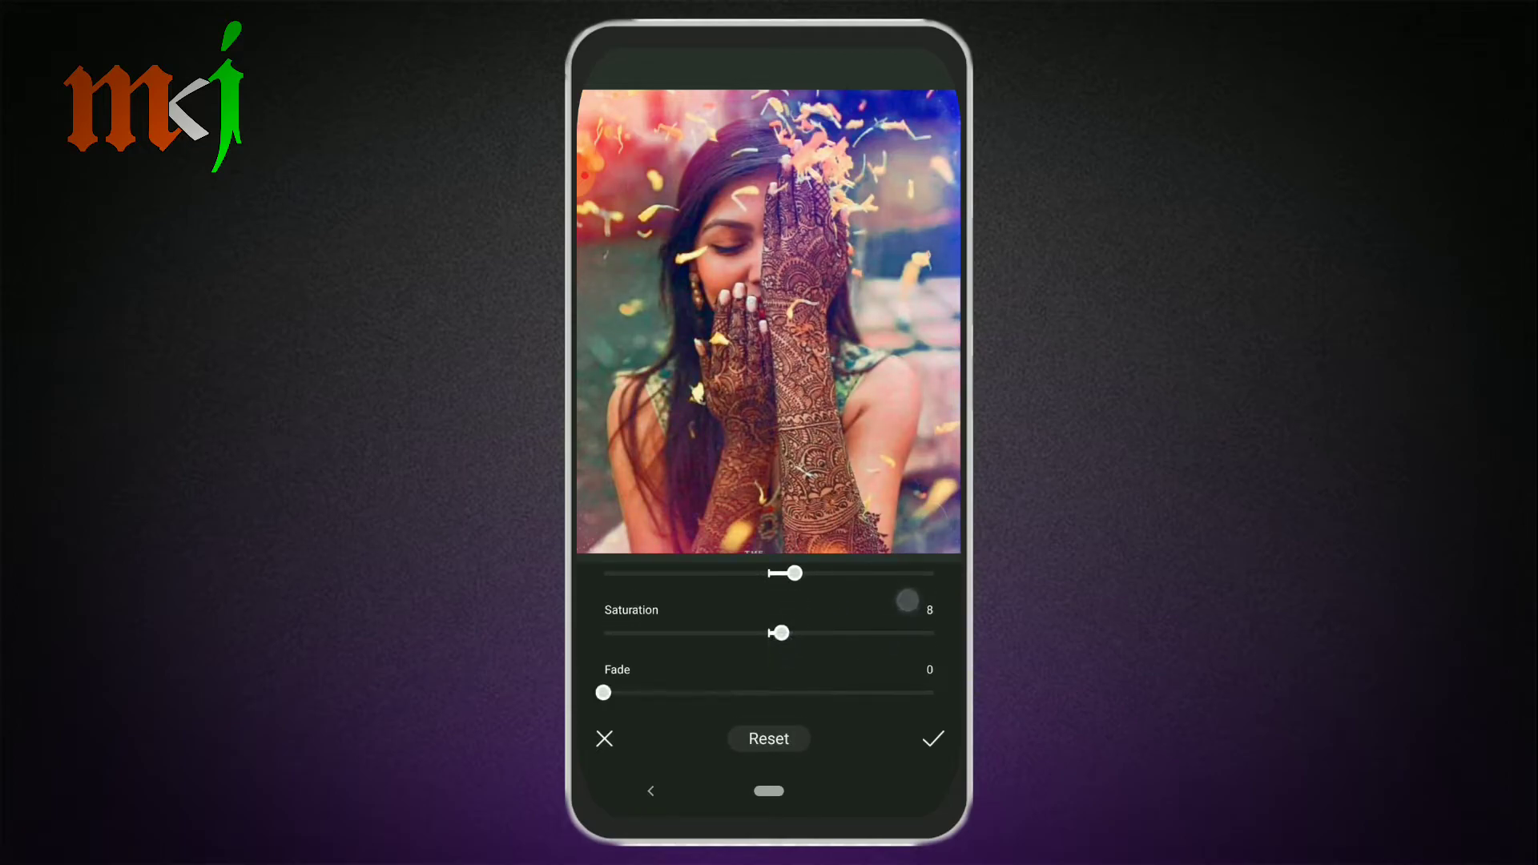
pyautogui.moveTo(779, 695); pyautogui.dragTo(871, 693)
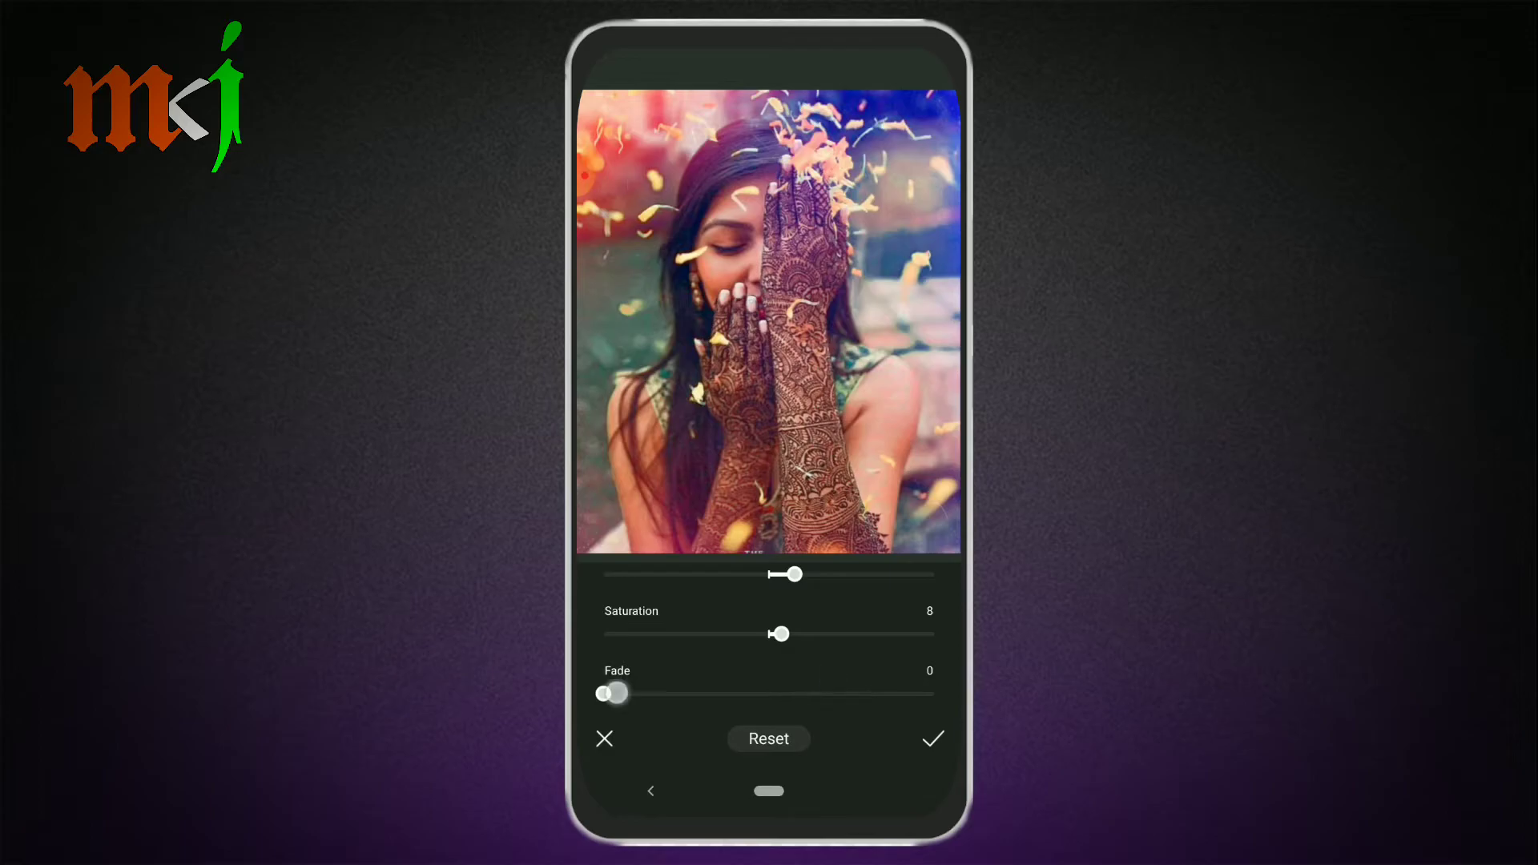
pyautogui.moveTo(603, 694)
pyautogui.mouseDown()
pyautogui.moveTo(855, 694)
pyautogui.moveTo(713, 692)
pyautogui.mouseUp()
pyautogui.click(934, 738)
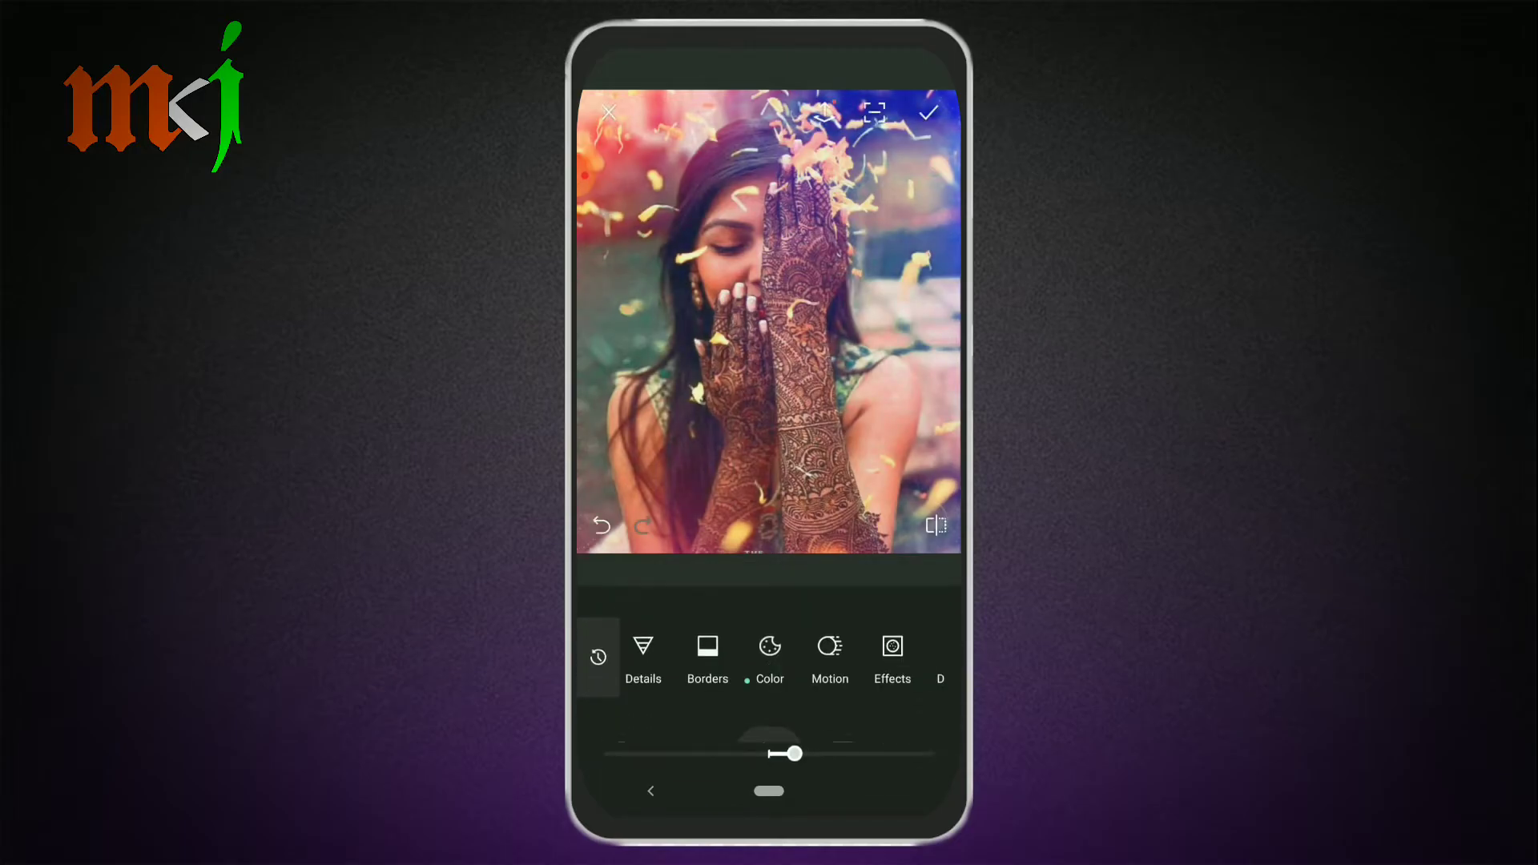
pyautogui.moveTo(896, 681); pyautogui.dragTo(837, 681)
# - Add a distance-42 motion blur, erasing it from the face and hands, and apply
pyautogui.click(770, 651)
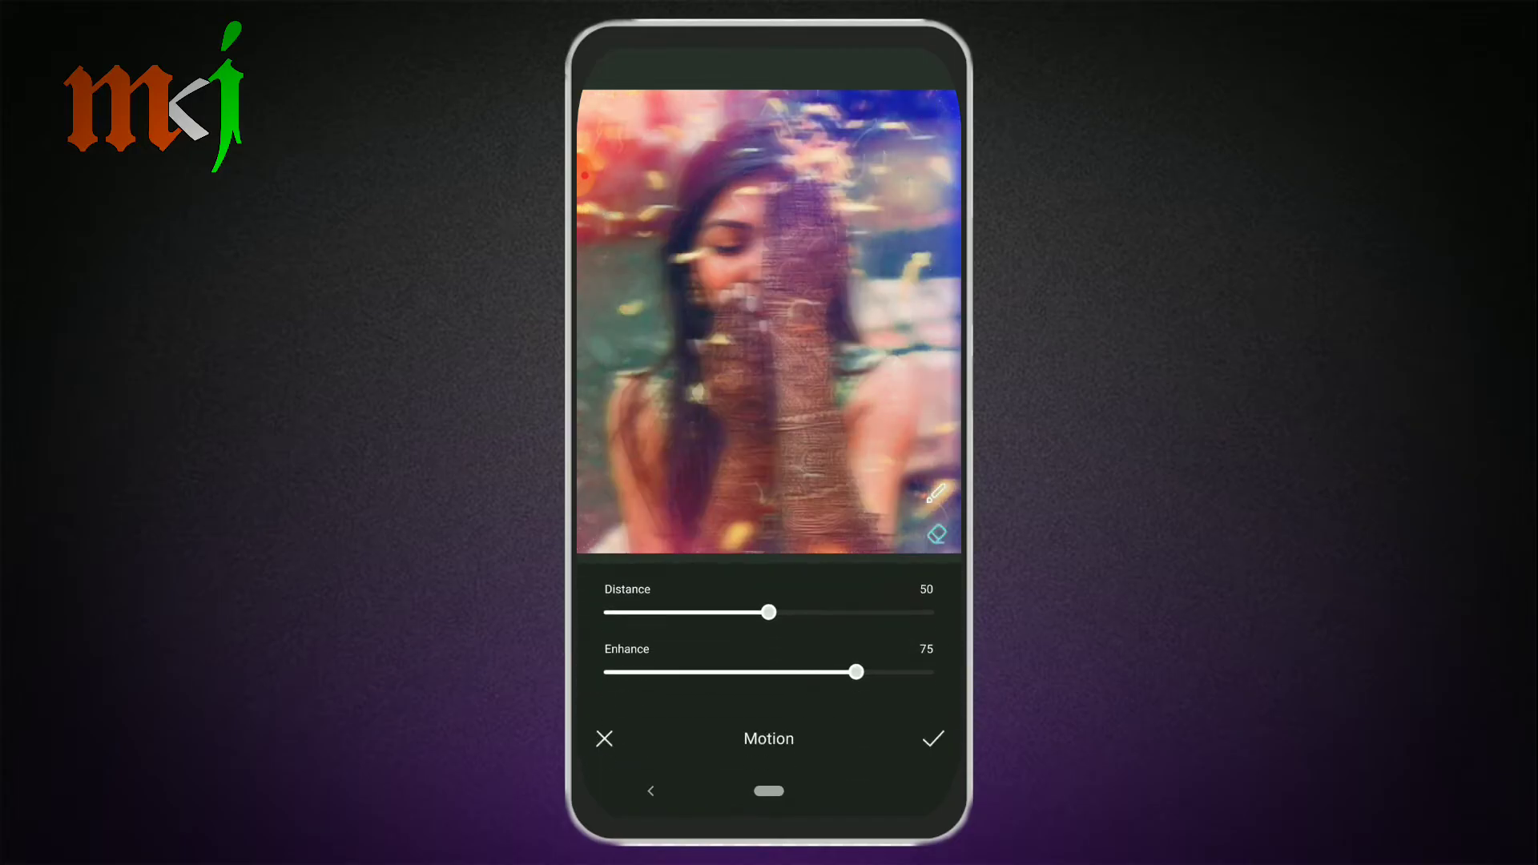
pyautogui.moveTo(741, 611)
pyautogui.mouseDown()
pyautogui.moveTo(703, 611)
pyautogui.moveTo(862, 611)
pyautogui.moveTo(742, 611)
pyautogui.mouseUp()
pyautogui.click(938, 534)
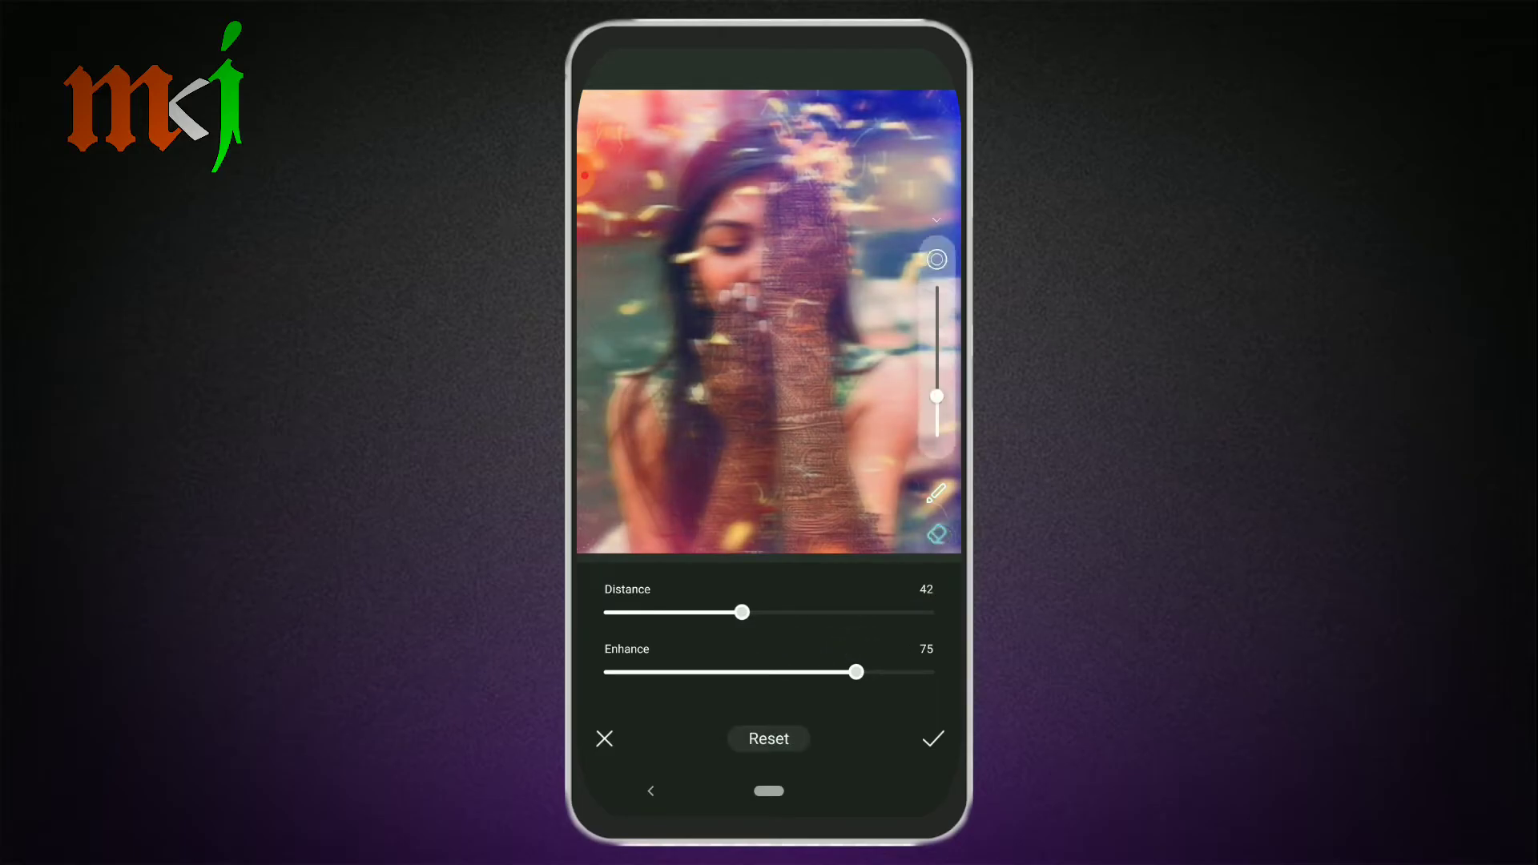
pyautogui.moveTo(736, 292)
pyautogui.mouseDown()
pyautogui.moveTo(759, 232)
pyautogui.moveTo(725, 276)
pyautogui.moveTo(705, 210)
pyautogui.mouseUp()
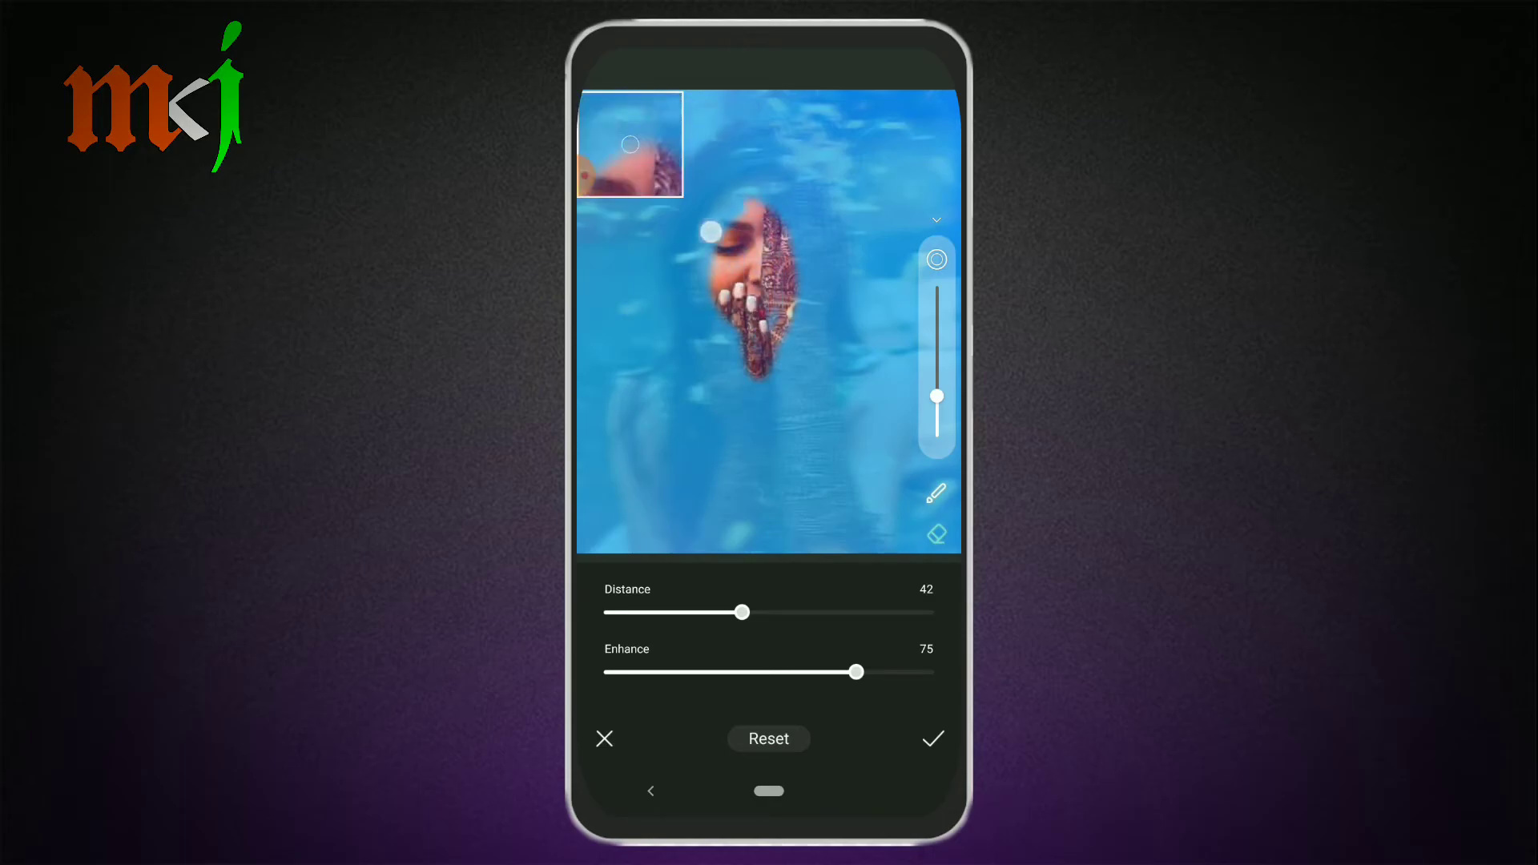
pyautogui.moveTo(942, 296); pyautogui.dragTo(936, 309)
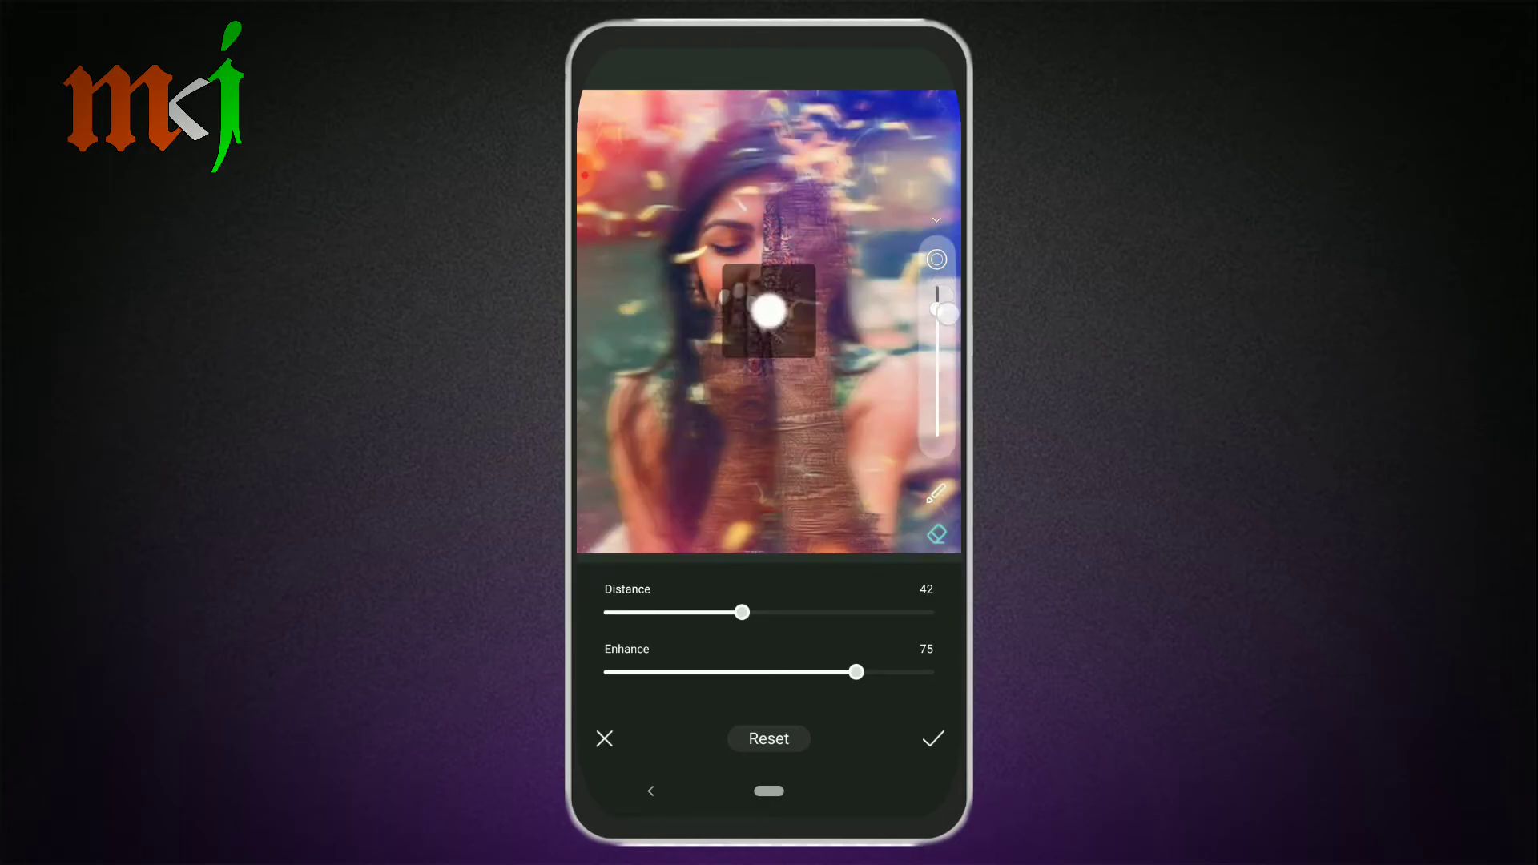
pyautogui.moveTo(749, 311); pyautogui.dragTo(776, 358)
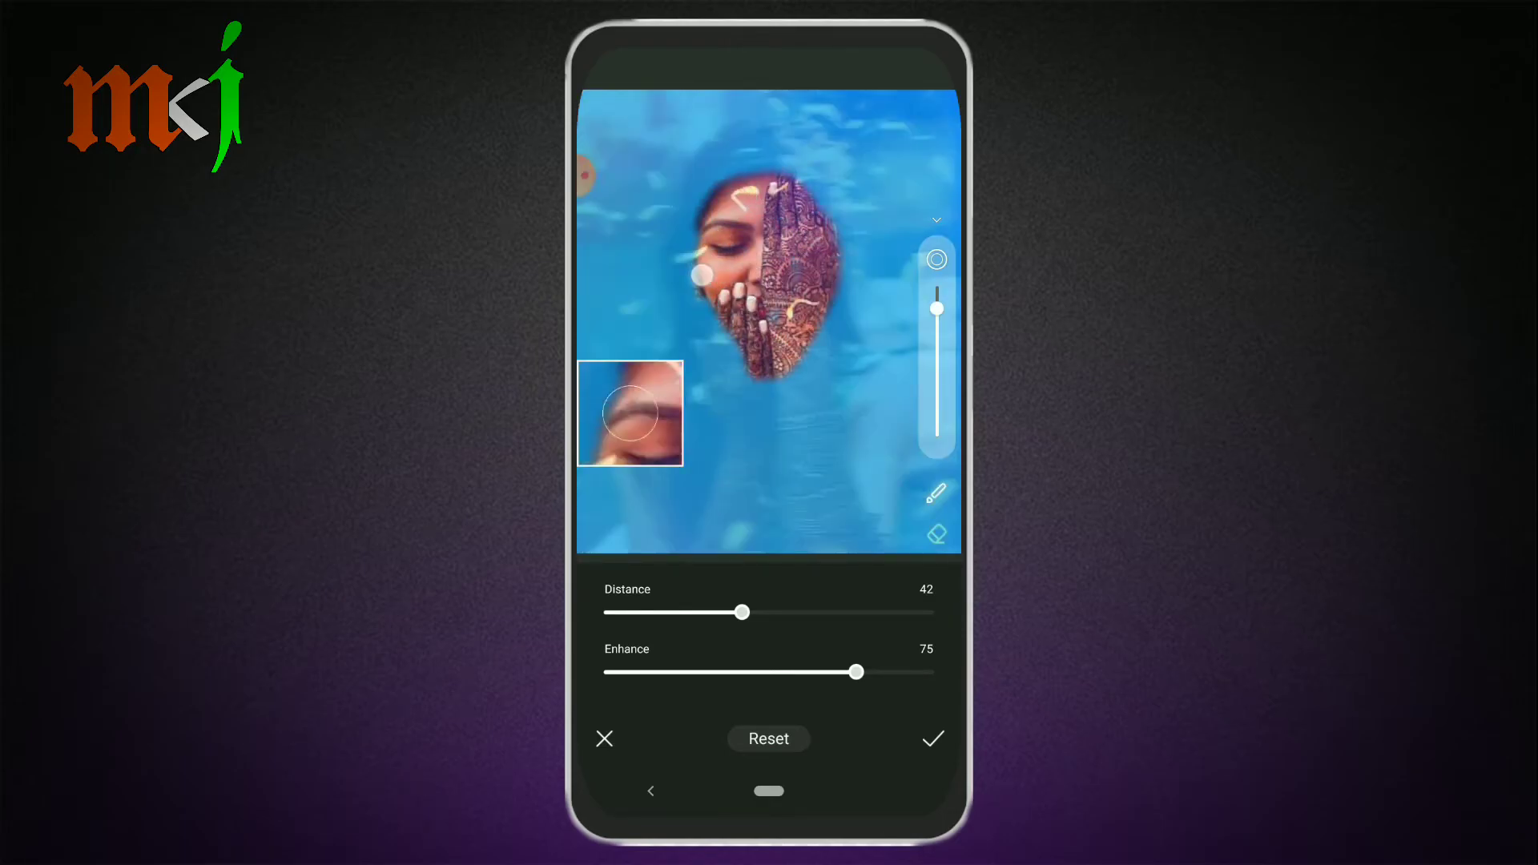
pyautogui.moveTo(776, 358); pyautogui.dragTo(789, 385)
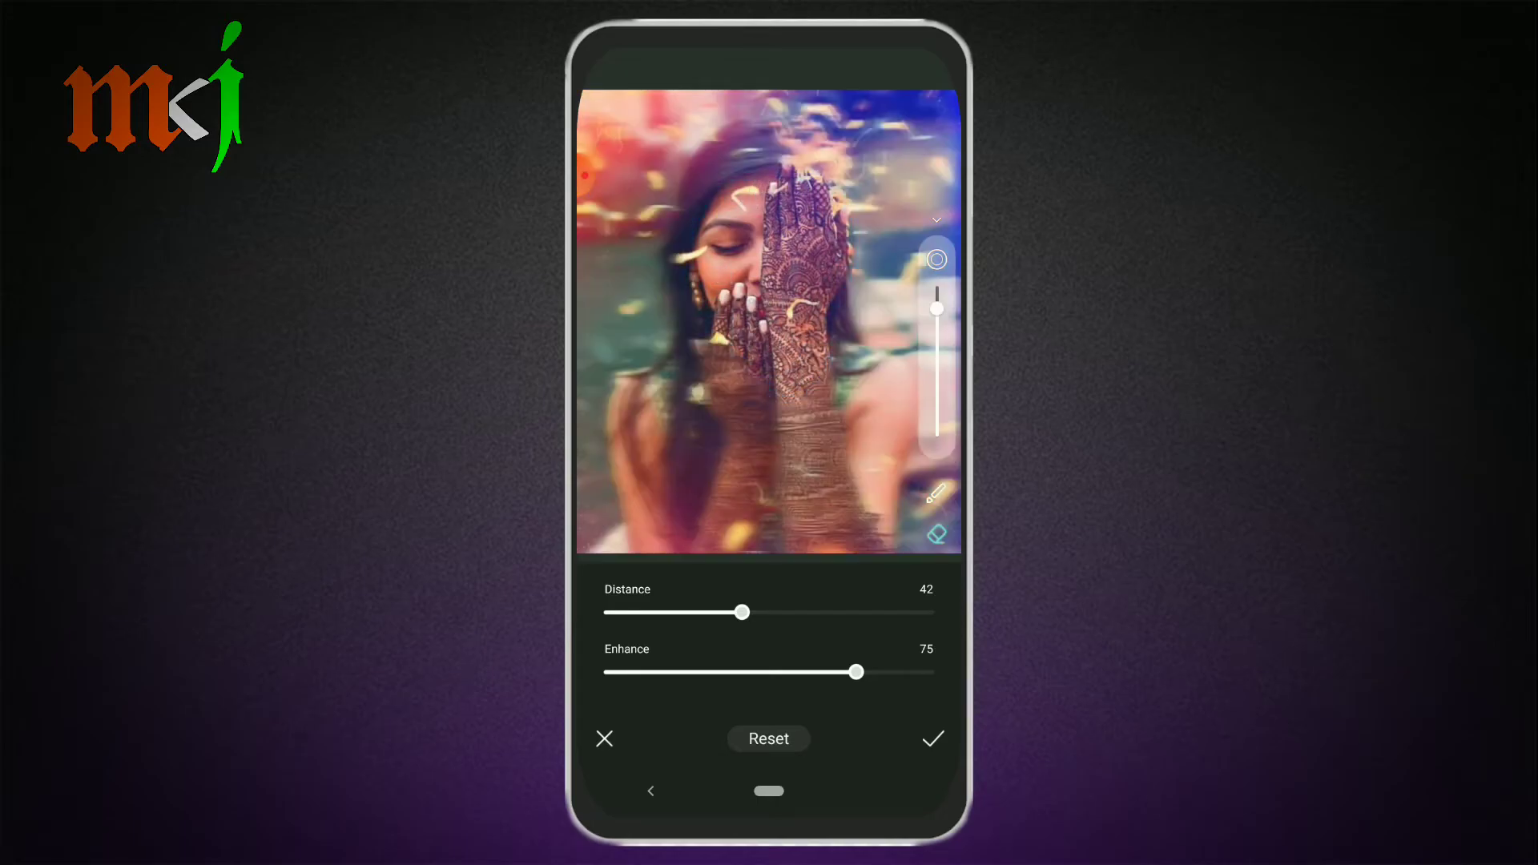
pyautogui.click(933, 739)
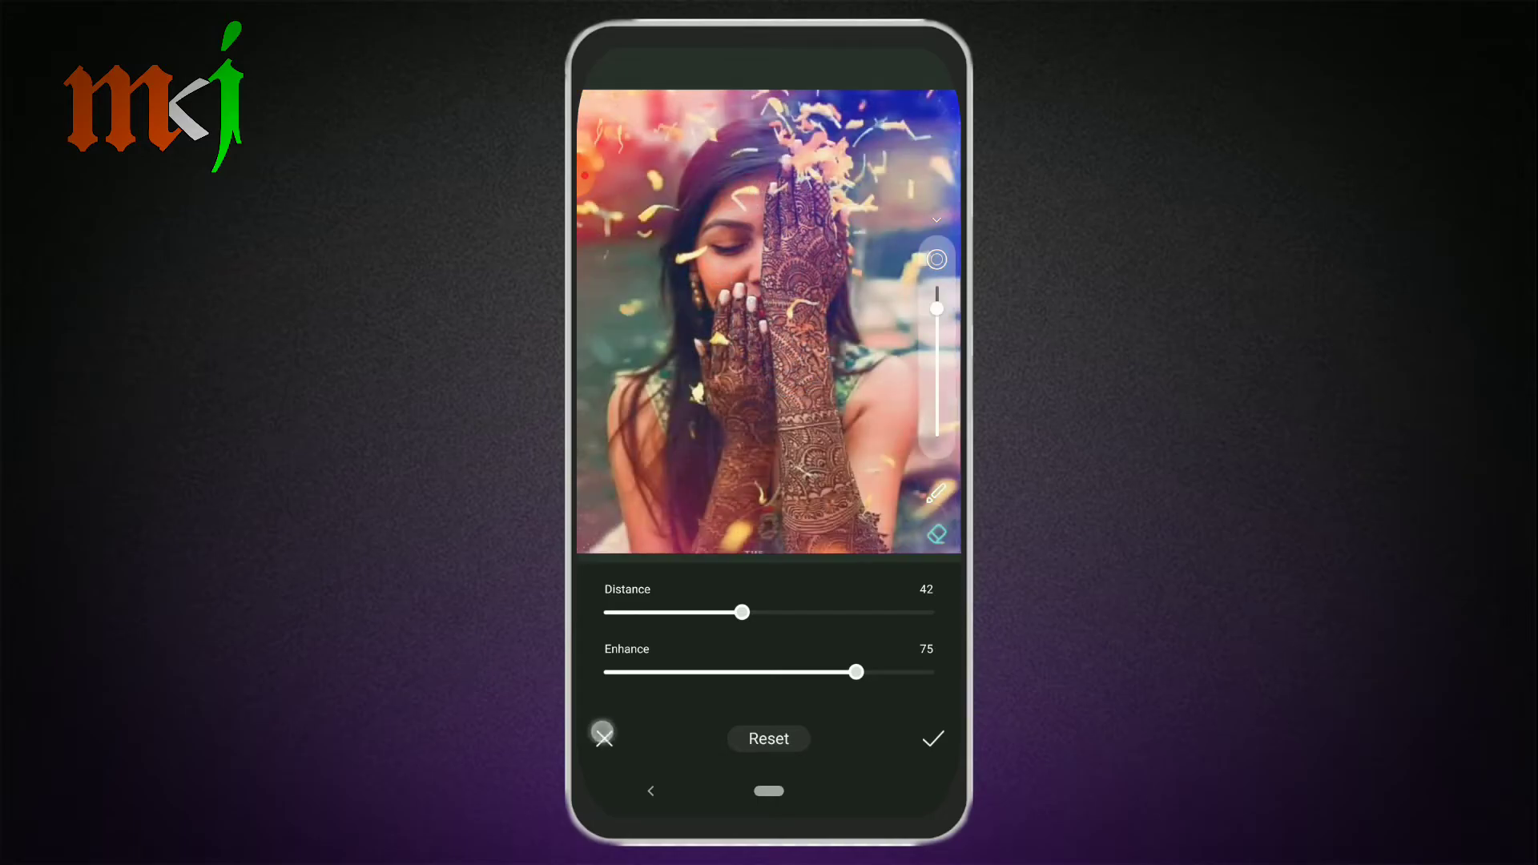
# - Try a Glow in Effects, then close the panel without keeping it
pyautogui.moveTo(841, 637)
pyautogui.mouseDown()
pyautogui.moveTo(759, 636)
pyautogui.moveTo(834, 601)
pyautogui.mouseUp()
pyautogui.click(753, 633)
pyautogui.moveTo(607, 607)
pyautogui.mouseDown()
pyautogui.moveTo(831, 606)
pyautogui.moveTo(615, 607)
pyautogui.mouseUp()
pyautogui.click(604, 739)
pyautogui.moveTo(894, 658); pyautogui.dragTo(705, 659)
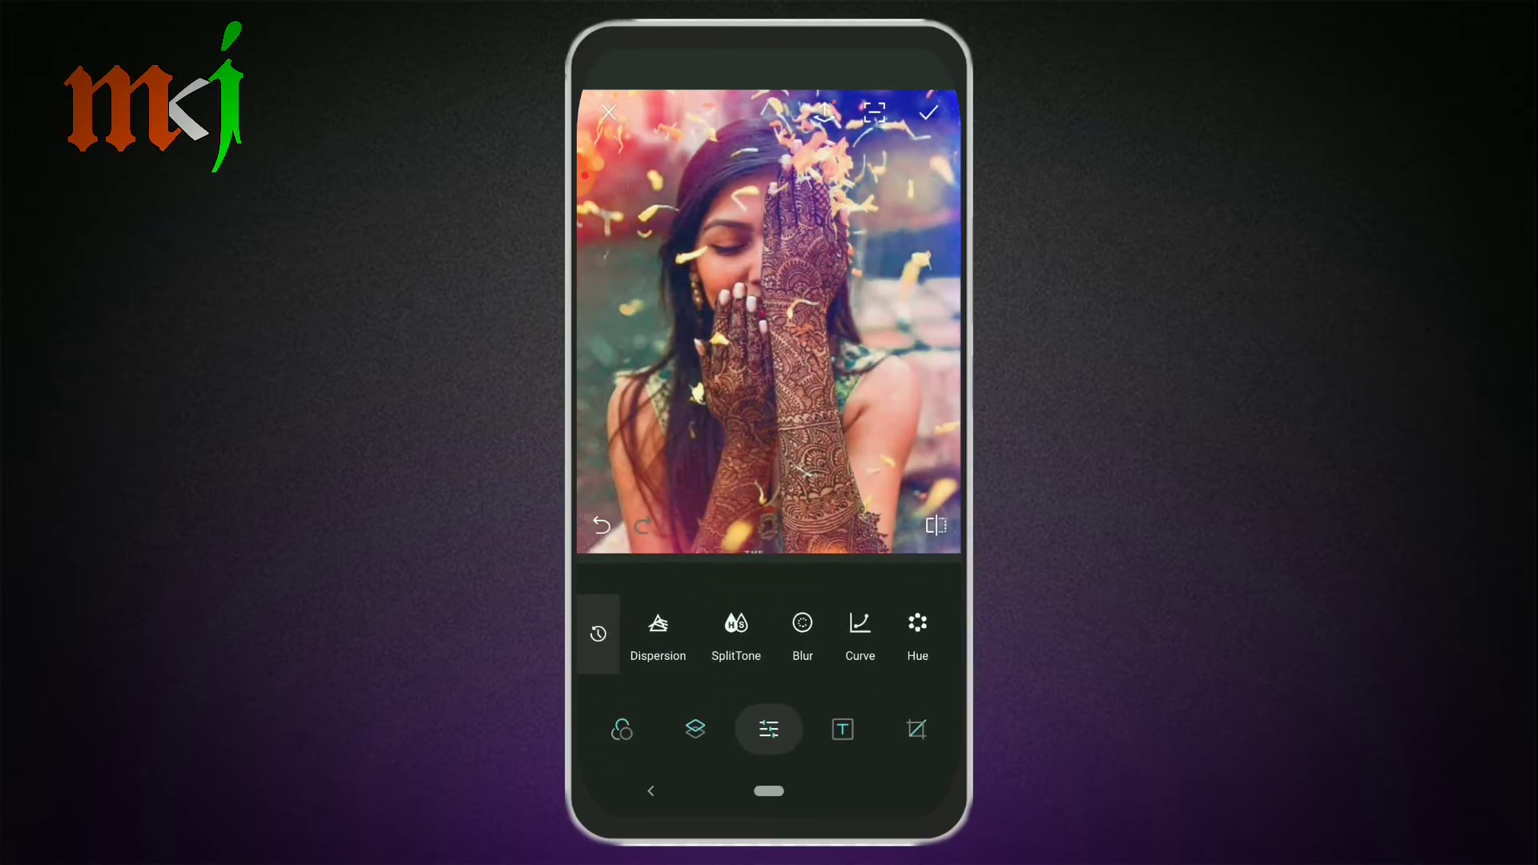
# - Add a text box on the portrait reading MKJANA
pyautogui.click(843, 729)
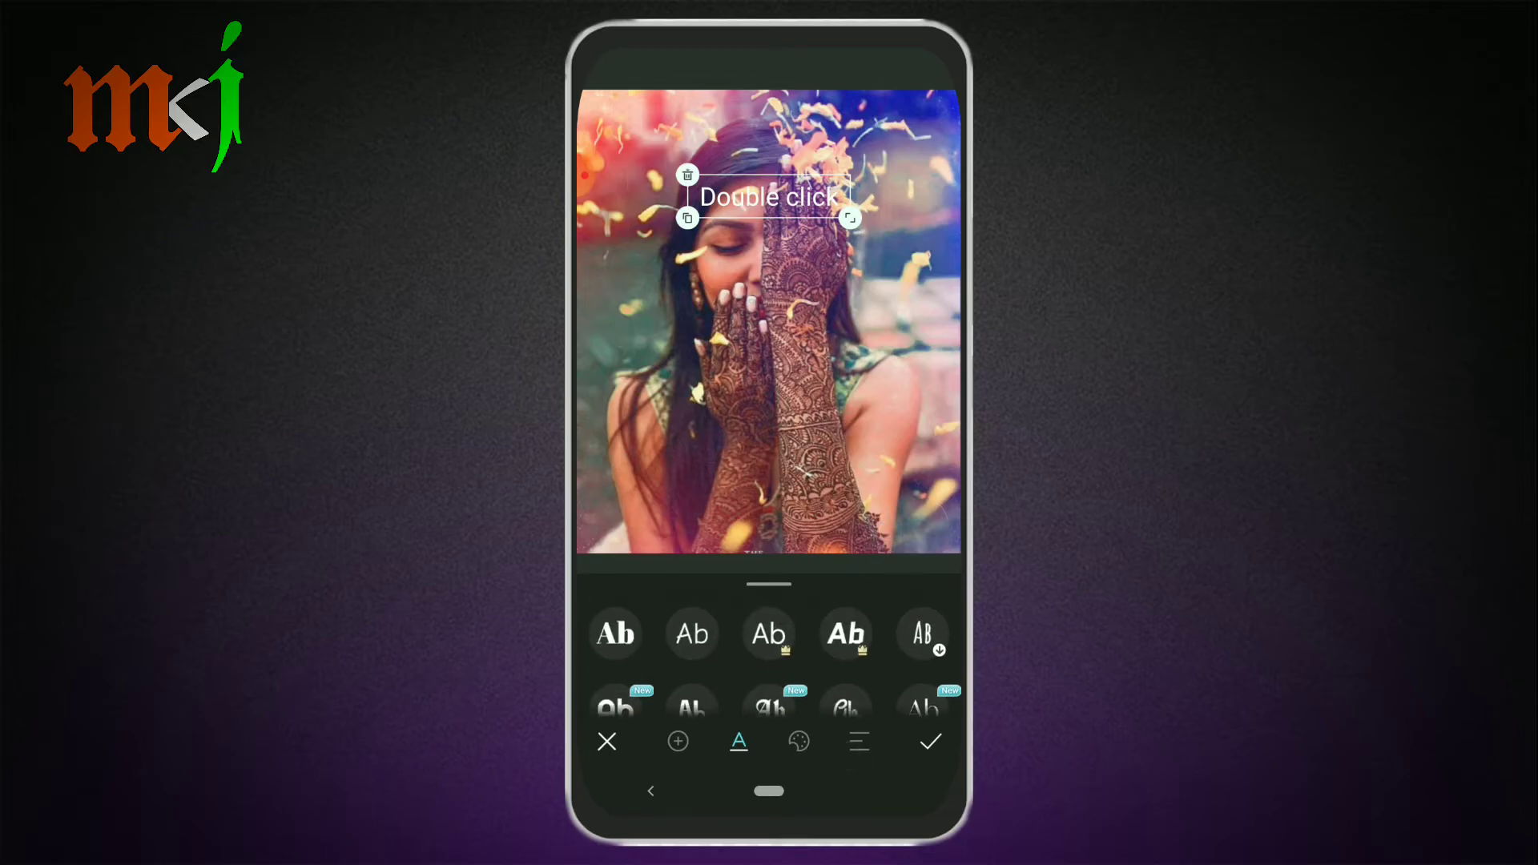
pyautogui.moveTo(769, 197); pyautogui.dragTo(815, 308)
pyautogui.doubleClick(815, 309)
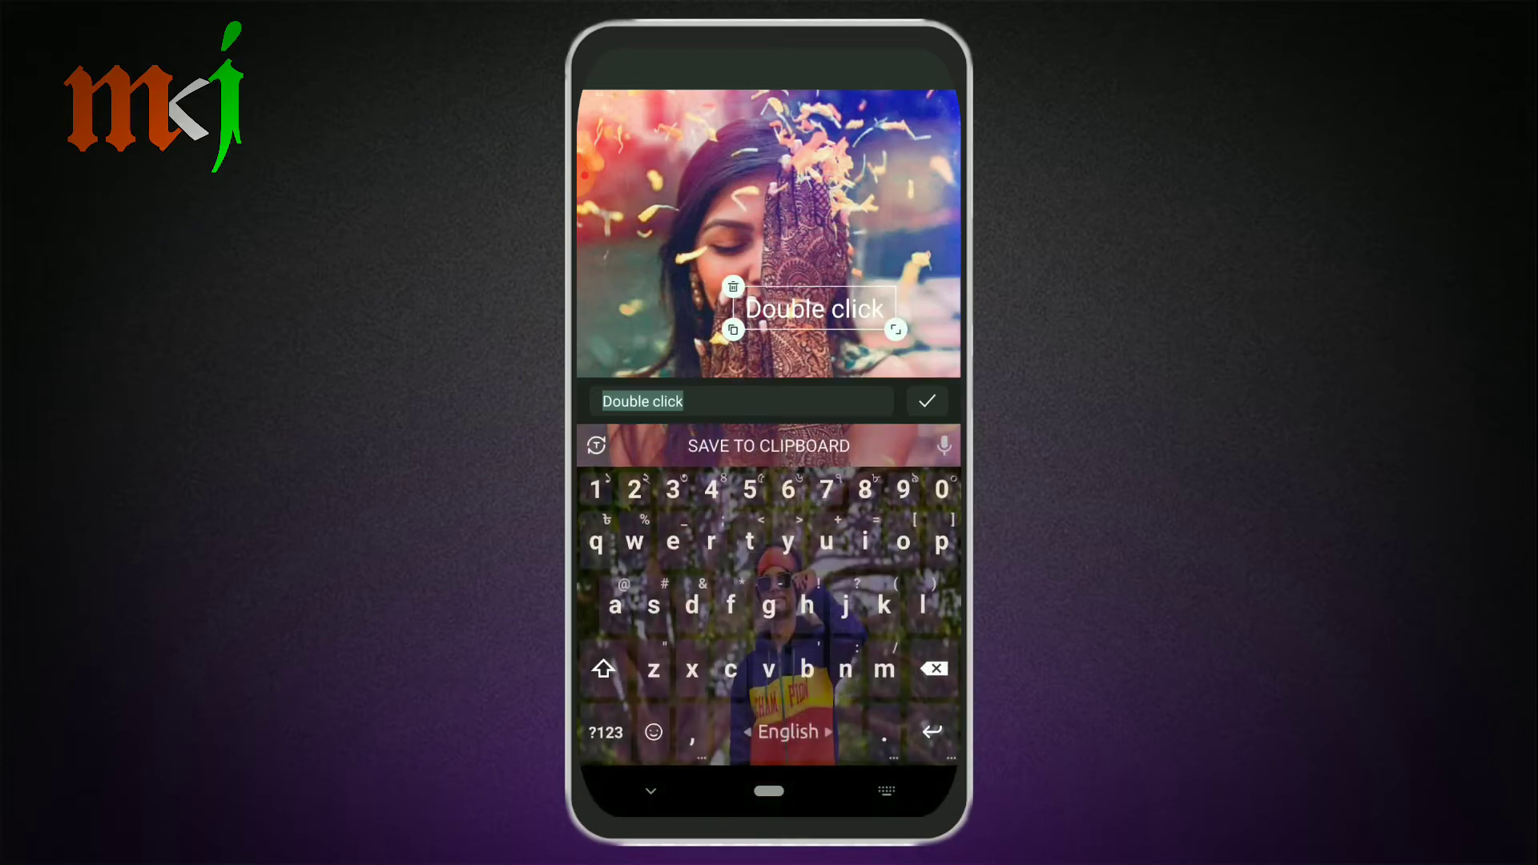
pyautogui.write('M')
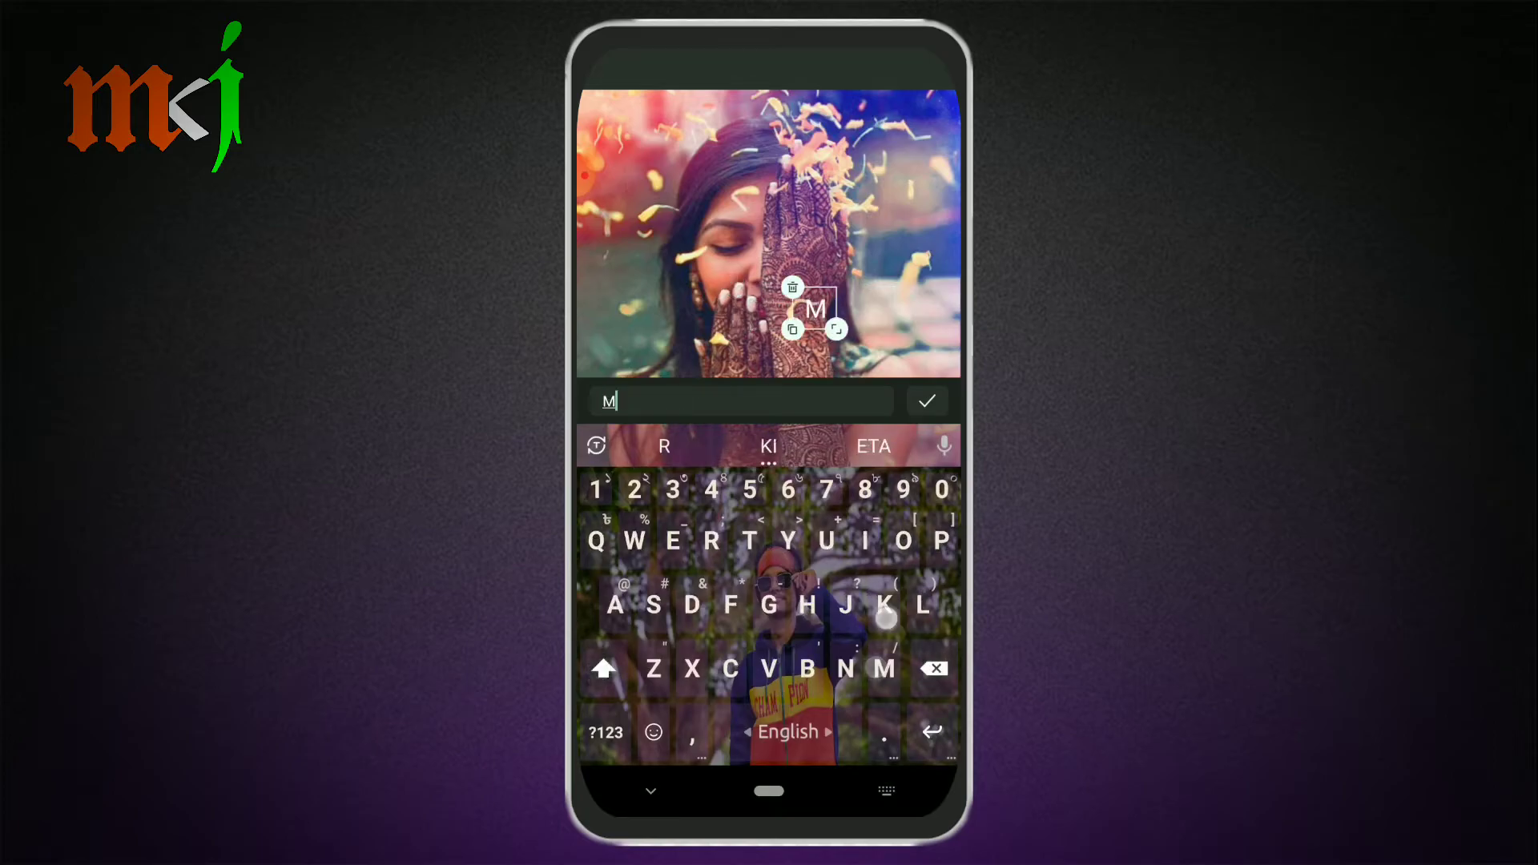
pyautogui.write('KJANA')
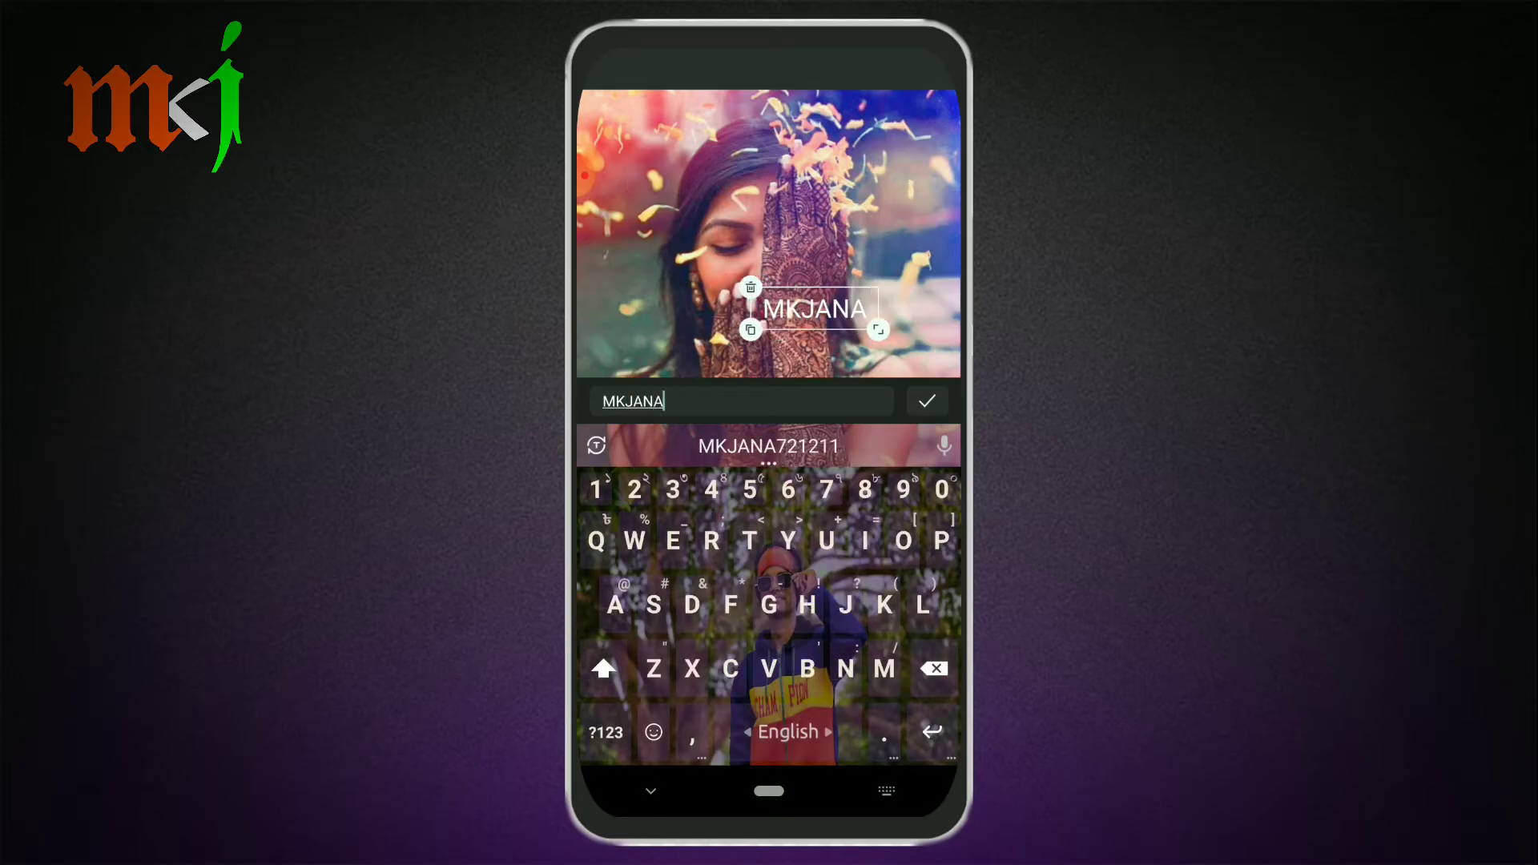
pyautogui.click(927, 401)
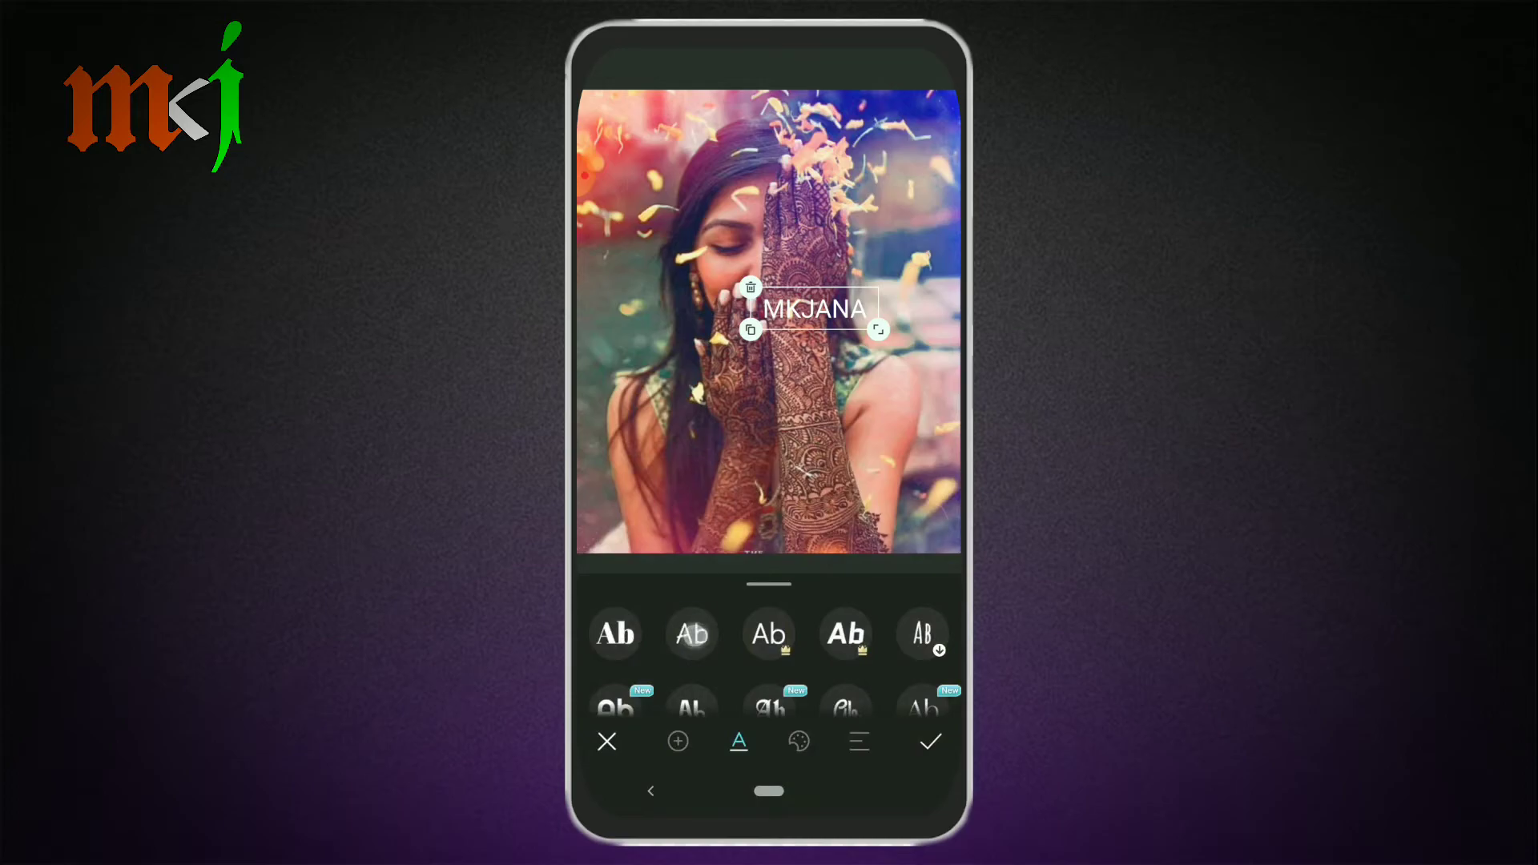
# - Give MKJANA a sans font and position it over the hands
pyautogui.click(615, 633)
pyautogui.moveTo(903, 679); pyautogui.dragTo(919, 647)
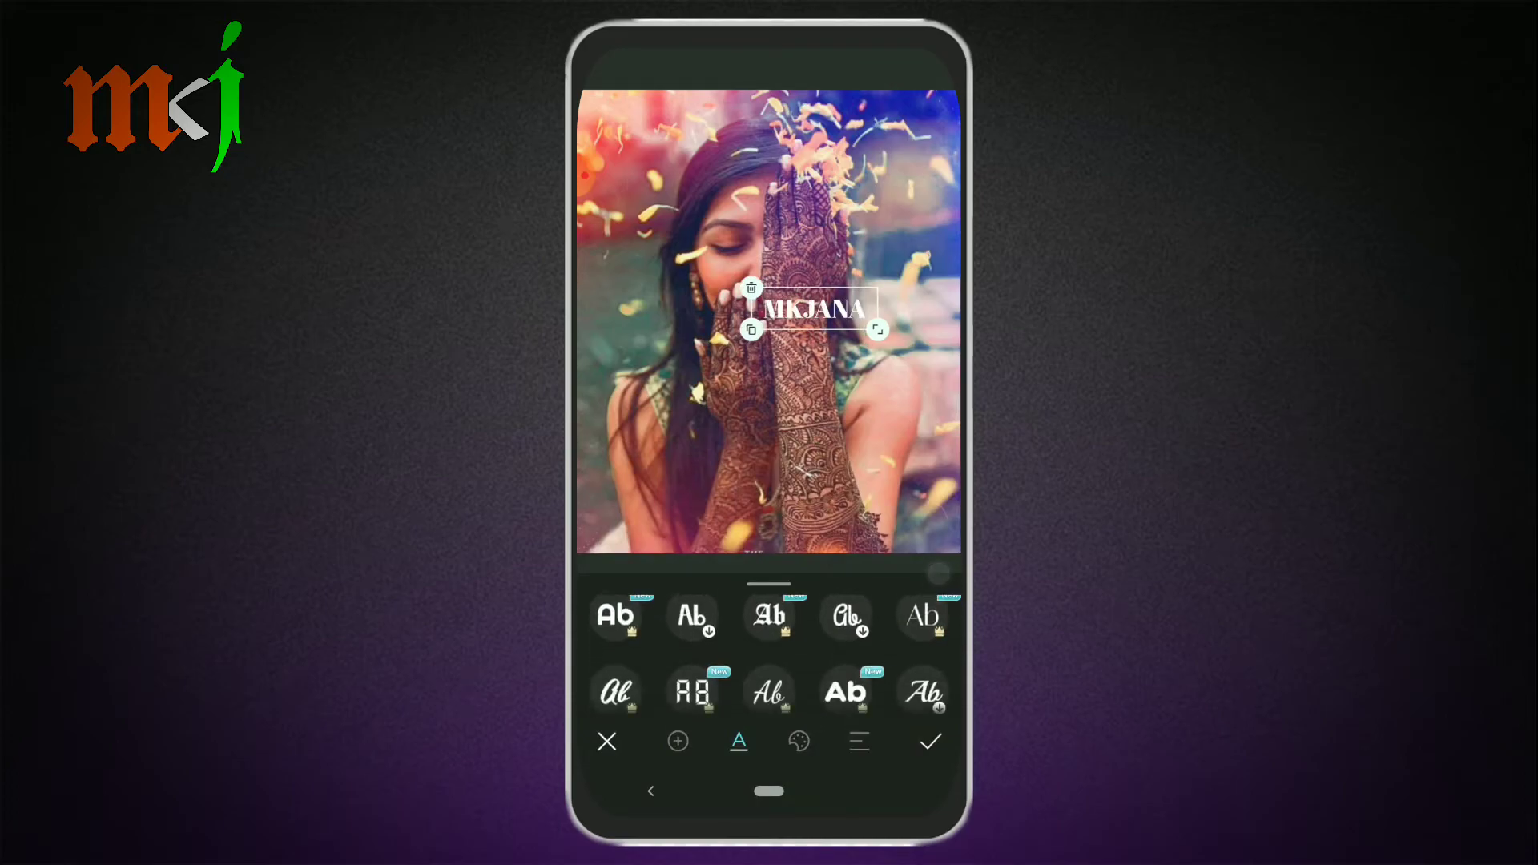
pyautogui.click(692, 634)
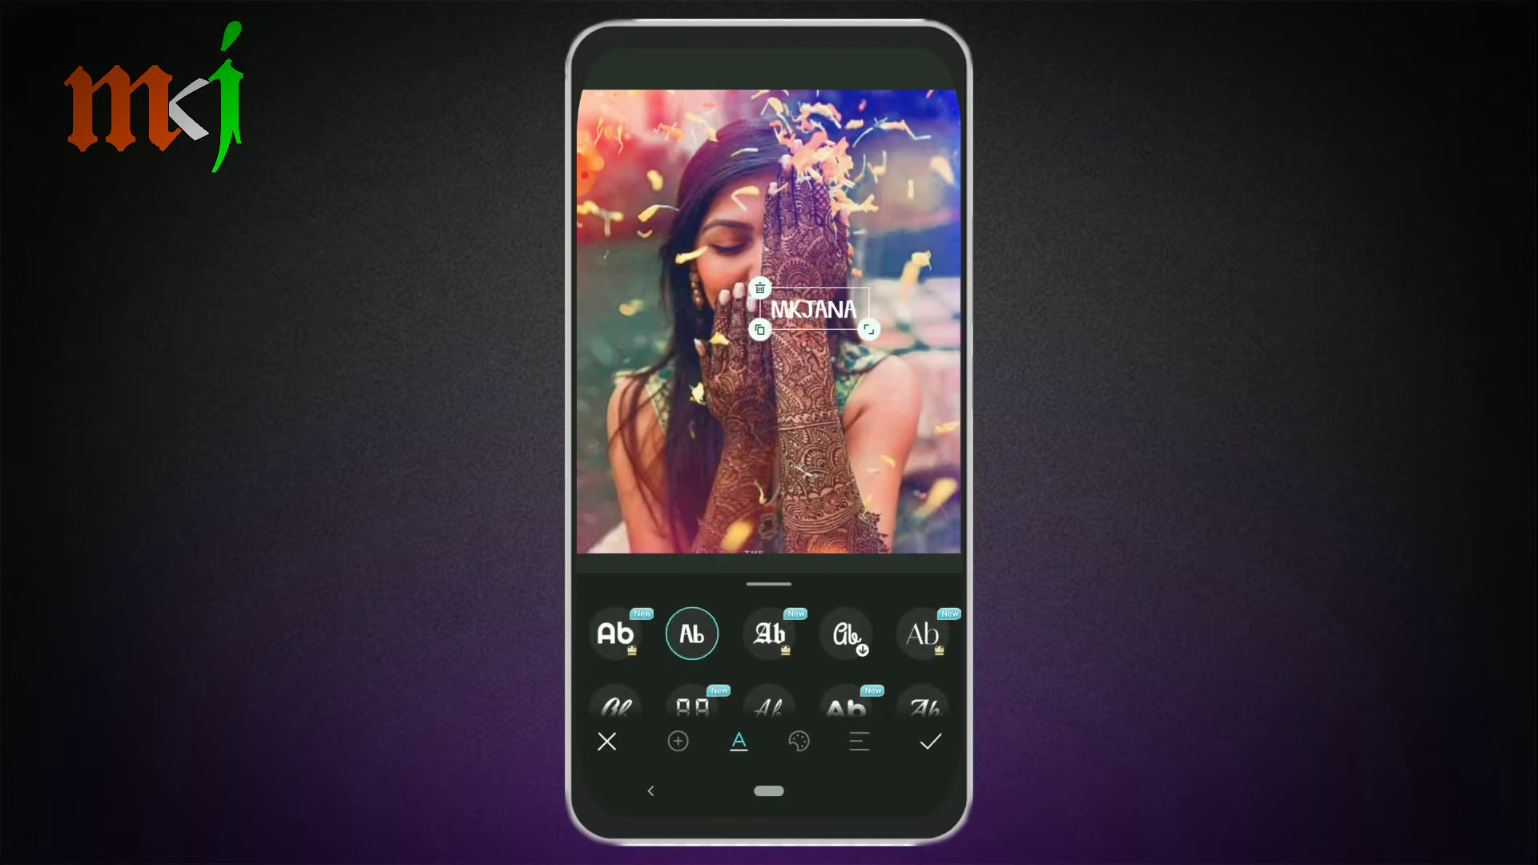
pyautogui.moveTo(814, 310)
pyautogui.mouseDown()
pyautogui.moveTo(876, 454)
pyautogui.moveTo(906, 479)
pyautogui.mouseUp()
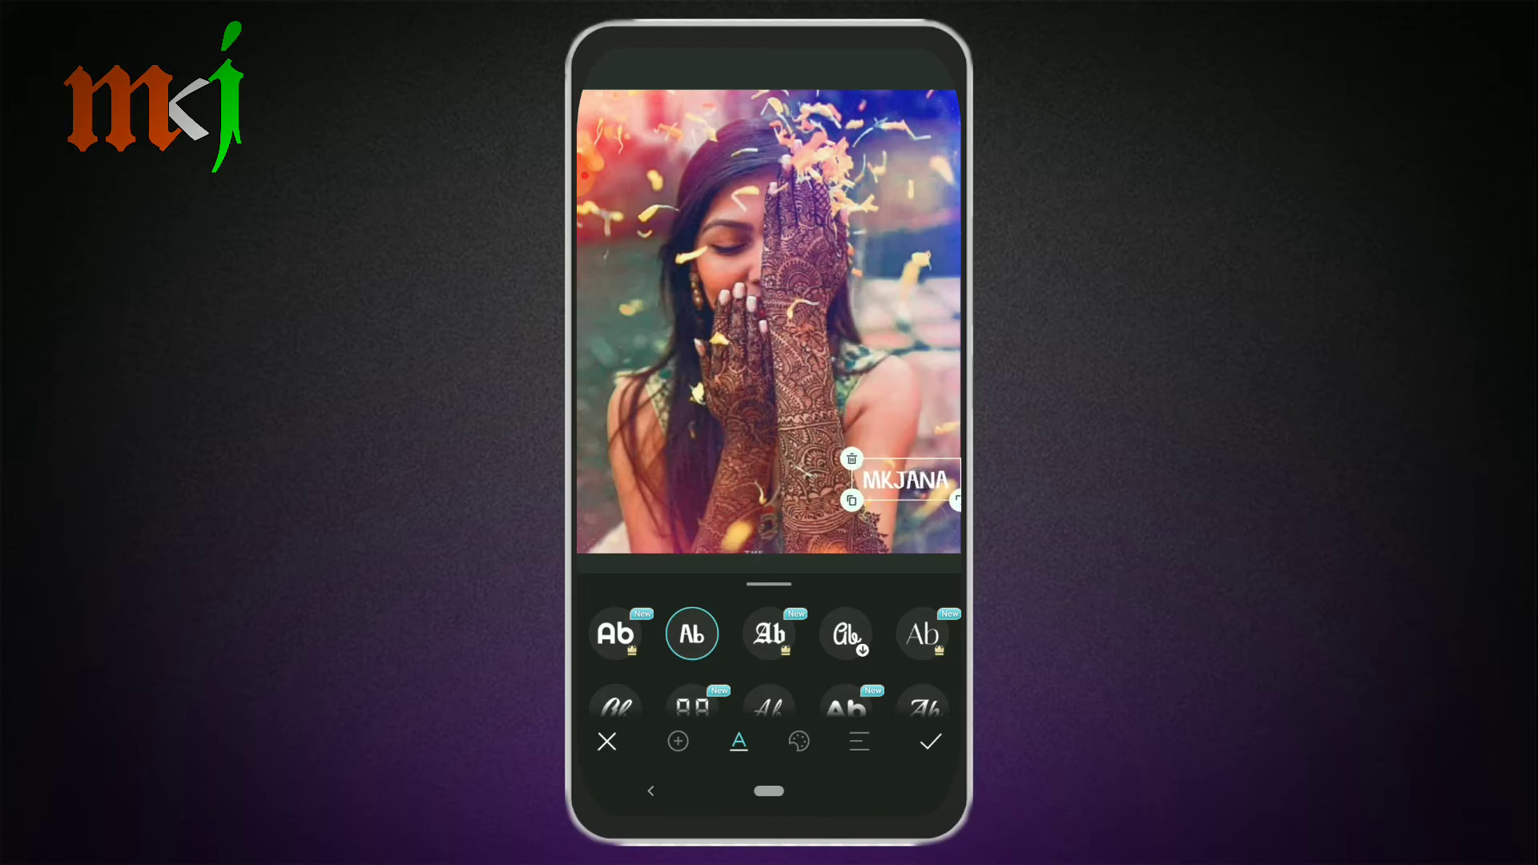
pyautogui.moveTo(846, 689); pyautogui.dragTo(846, 586)
pyautogui.moveTo(905, 479); pyautogui.dragTo(819, 485)
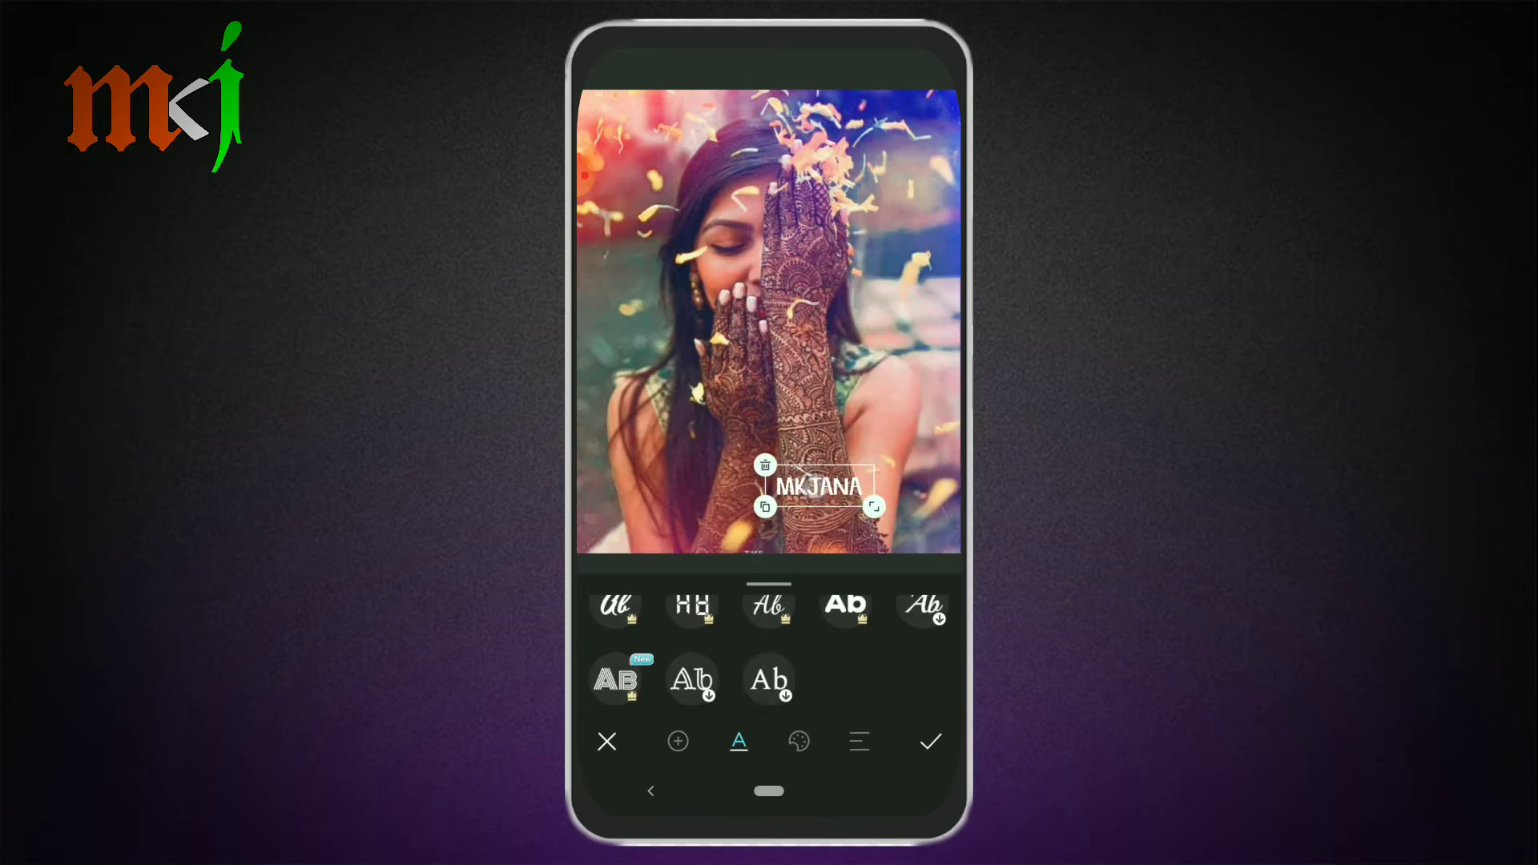
pyautogui.moveTo(903, 521)
pyautogui.mouseDown()
pyautogui.moveTo(833, 455)
pyautogui.moveTo(926, 487)
pyautogui.moveTo(788, 426)
pyautogui.mouseUp()
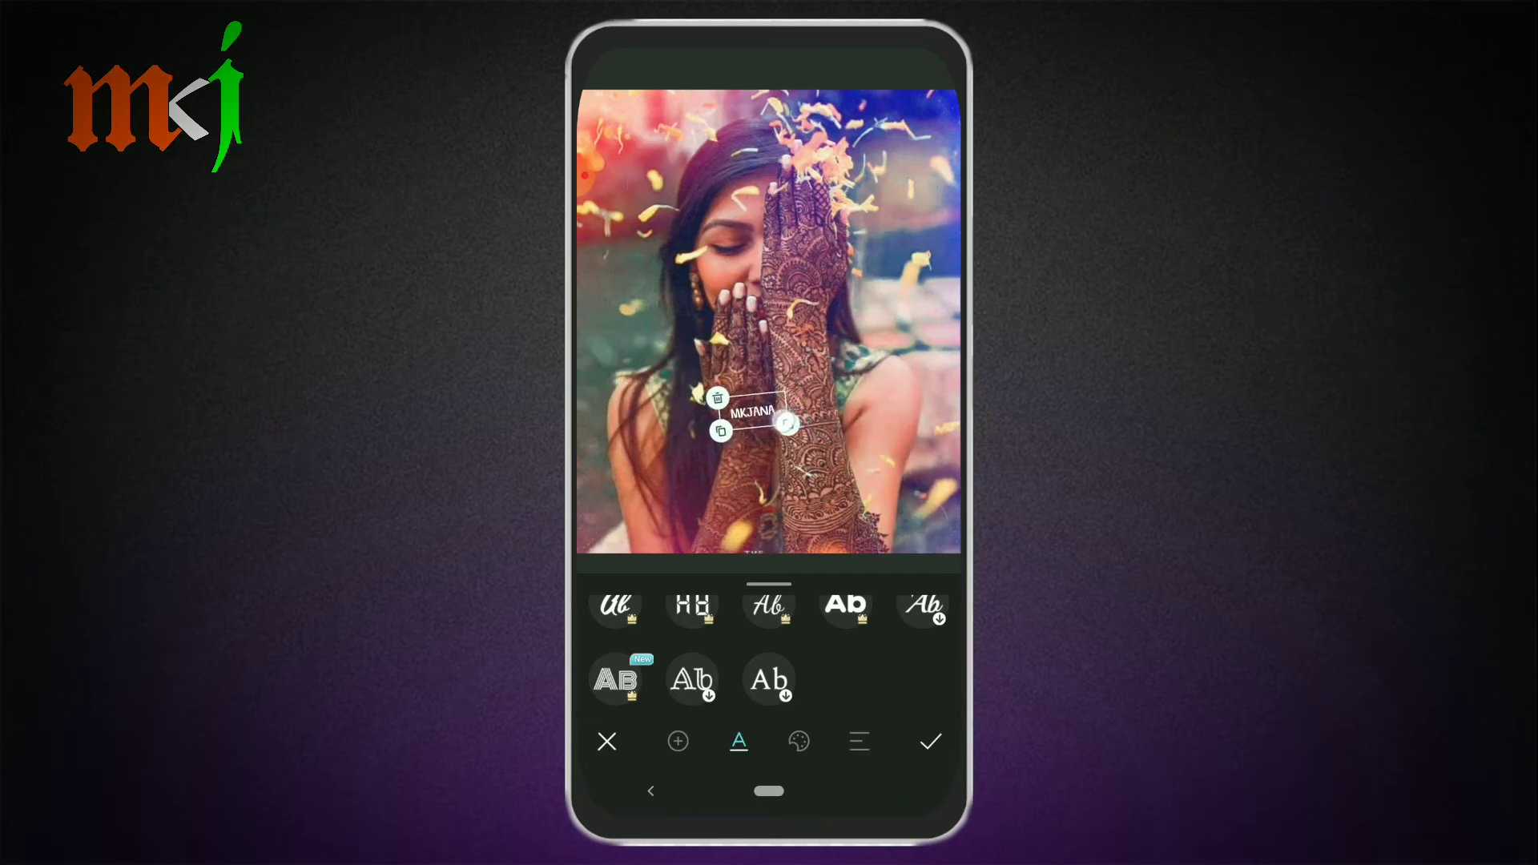
# - Colour MKJANA yellow, set letter spacing to 71 and commit the text
pyautogui.click(798, 741)
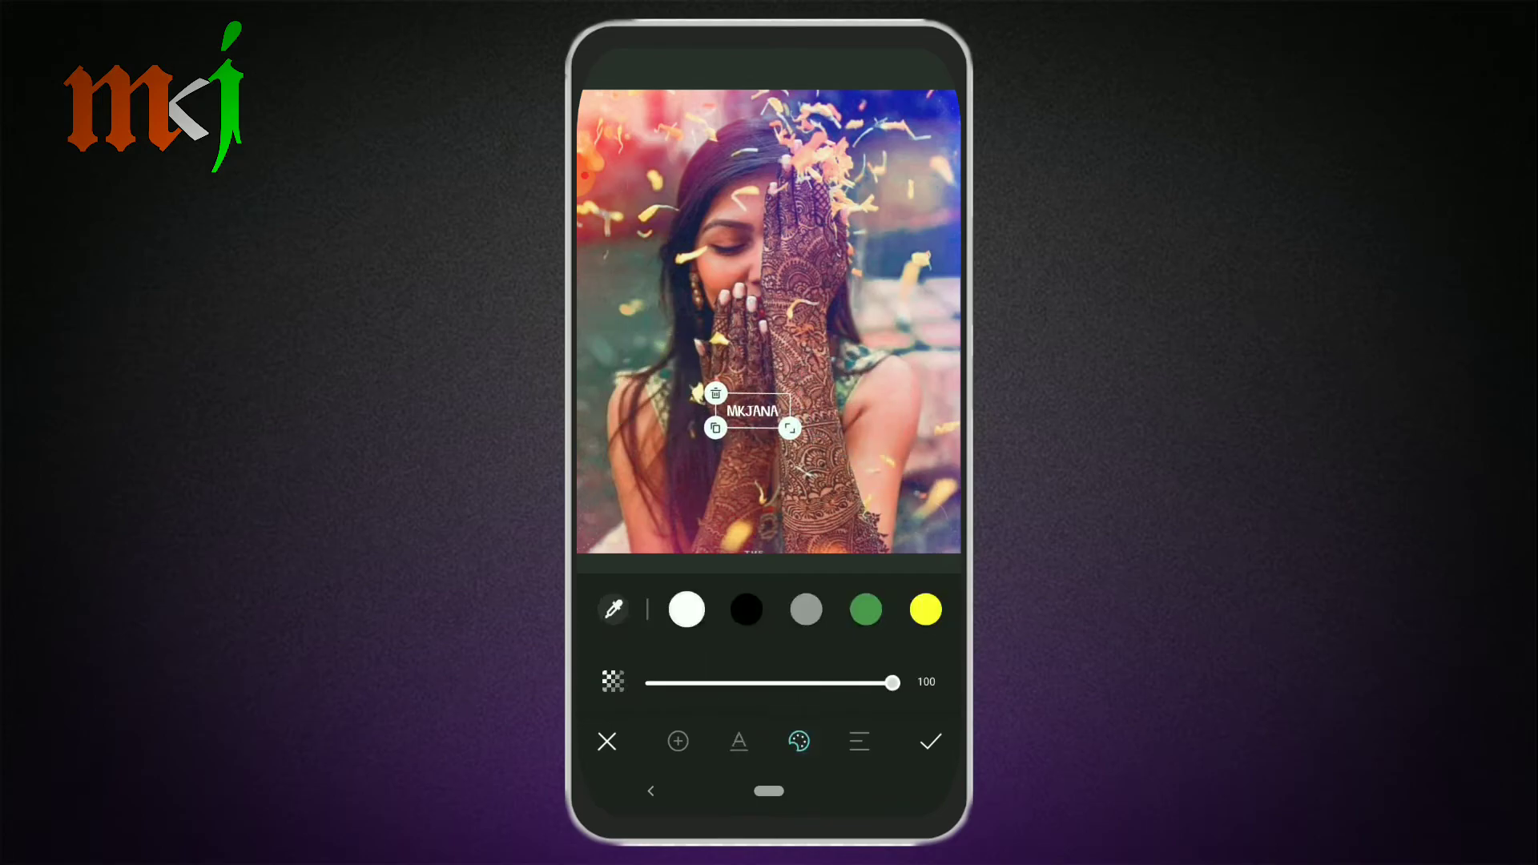
pyautogui.click(872, 609)
pyautogui.moveTo(881, 617); pyautogui.dragTo(801, 638)
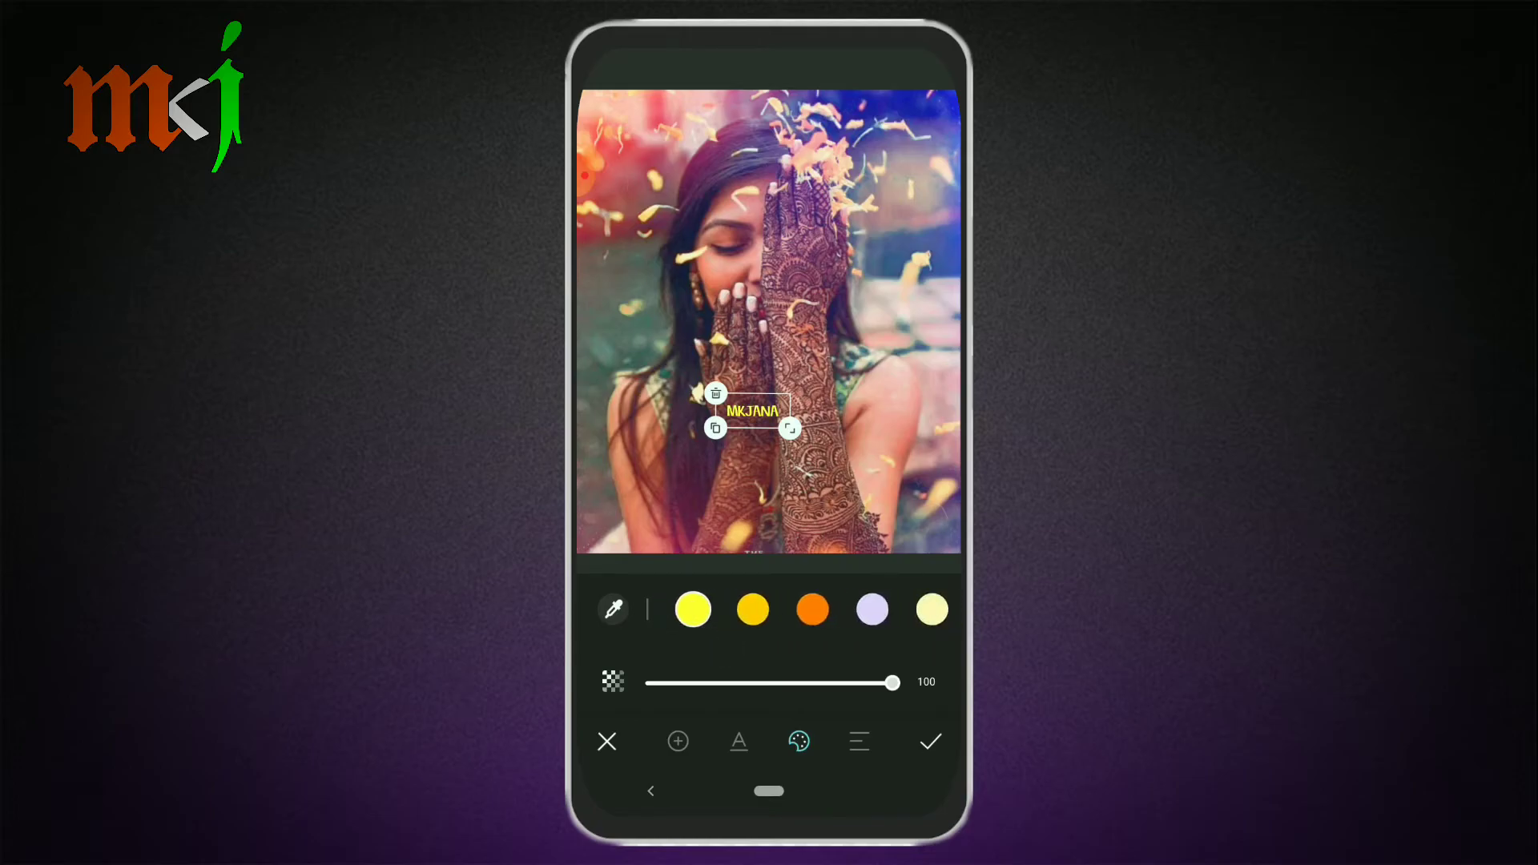
pyautogui.click(860, 741)
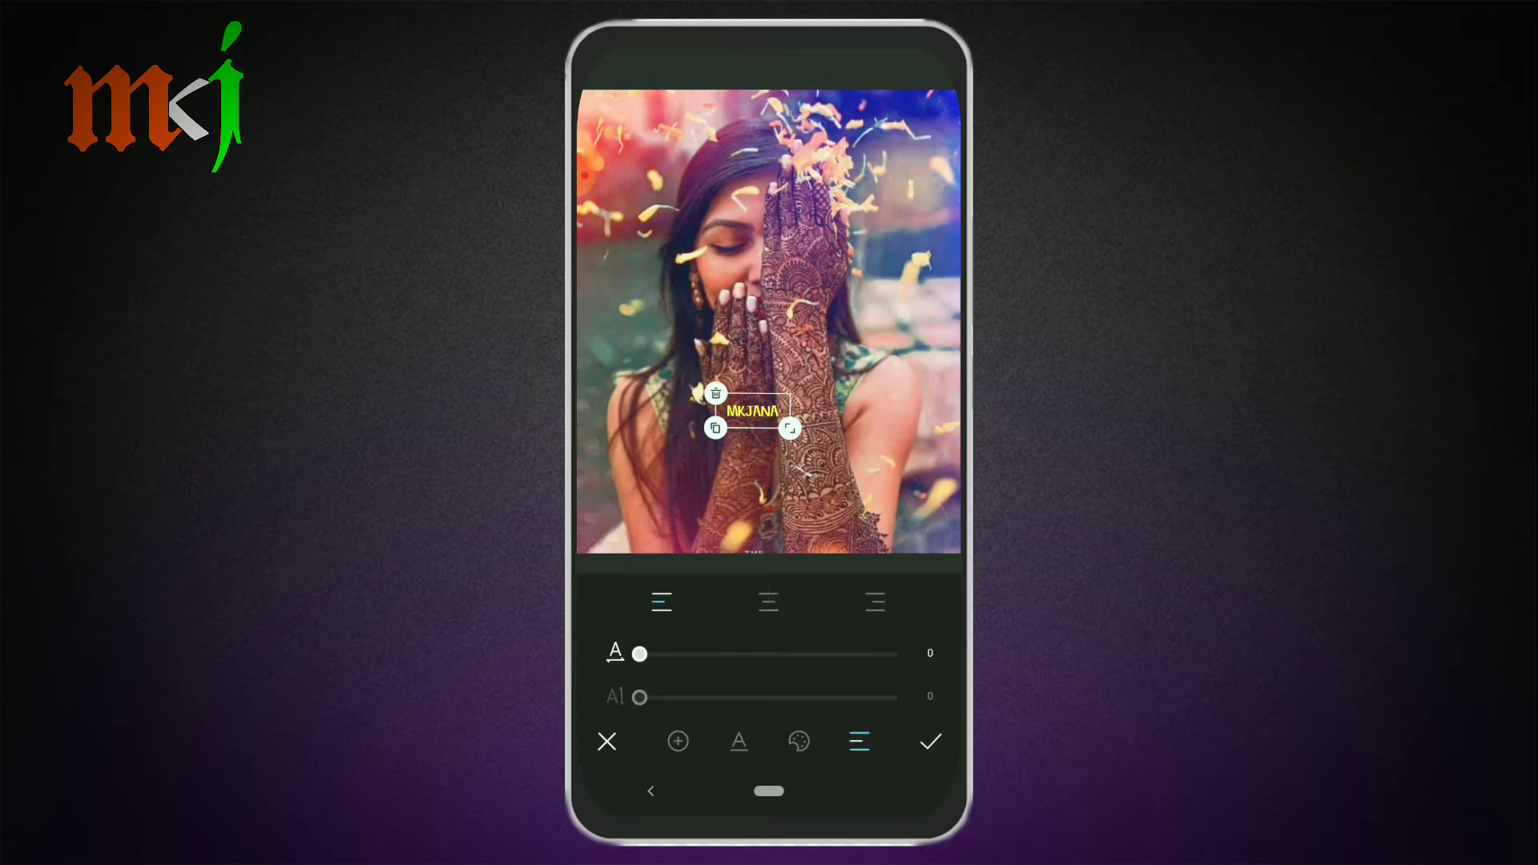
pyautogui.moveTo(639, 677)
pyautogui.mouseDown()
pyautogui.moveTo(841, 676)
pyautogui.moveTo(825, 677)
pyautogui.mouseUp()
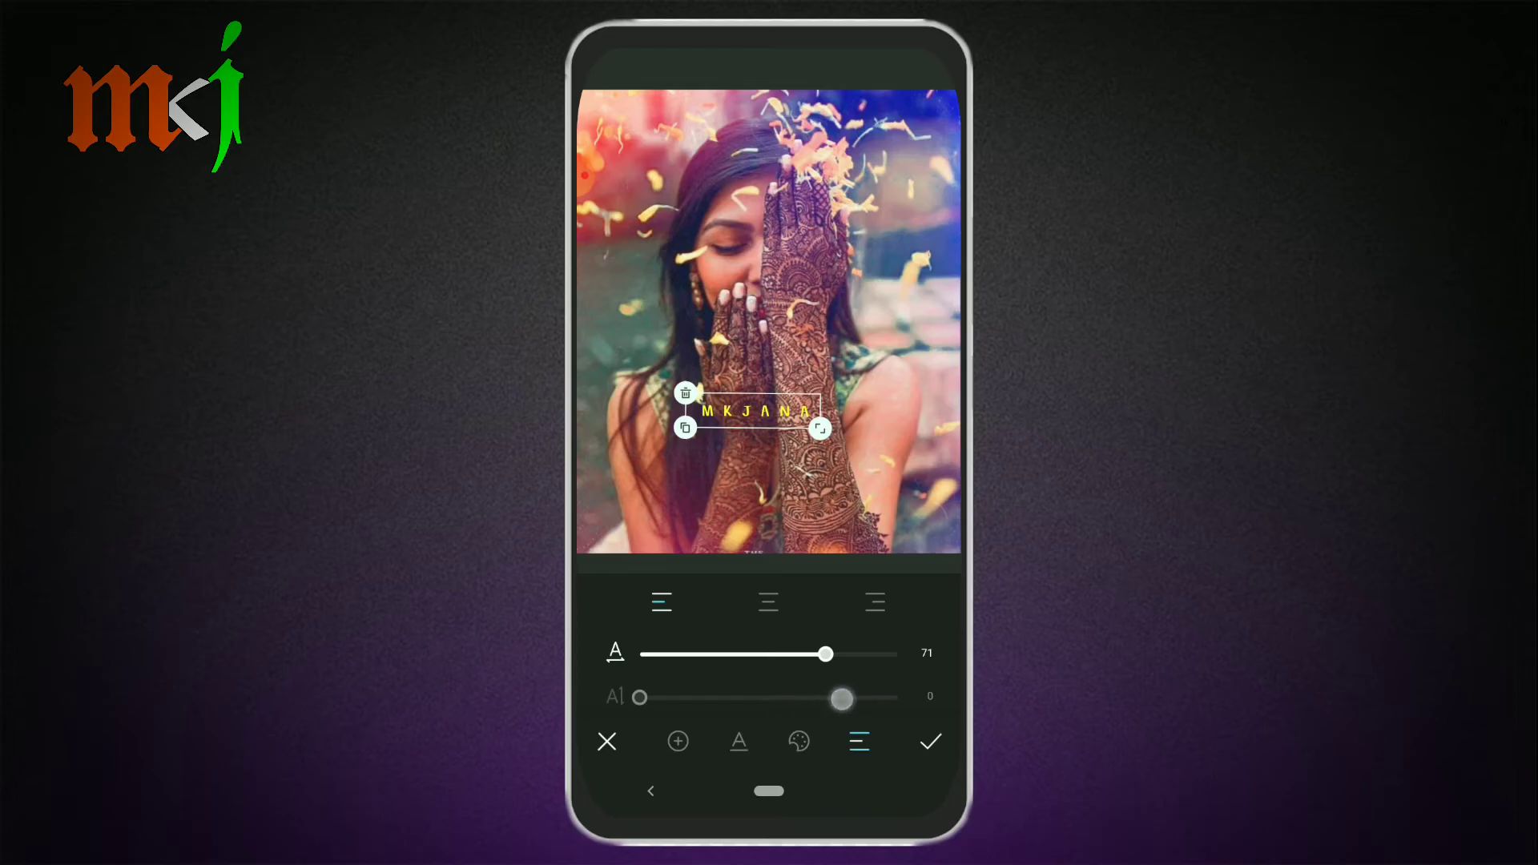
pyautogui.click(930, 741)
# - Try the Blur adjustment and cancel it
pyautogui.moveTo(895, 649); pyautogui.dragTo(846, 661)
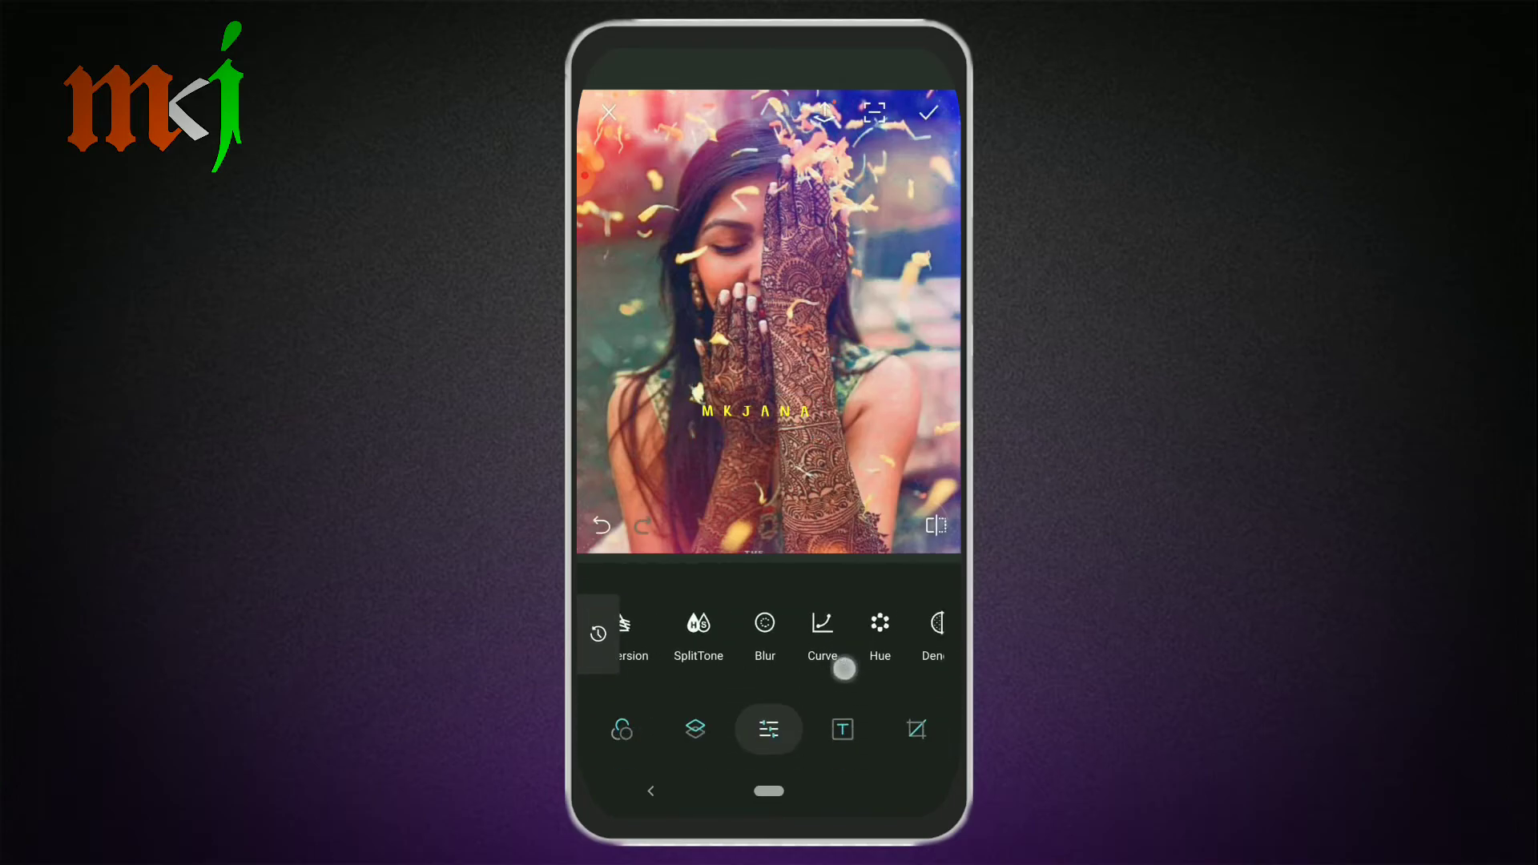
pyautogui.click(764, 639)
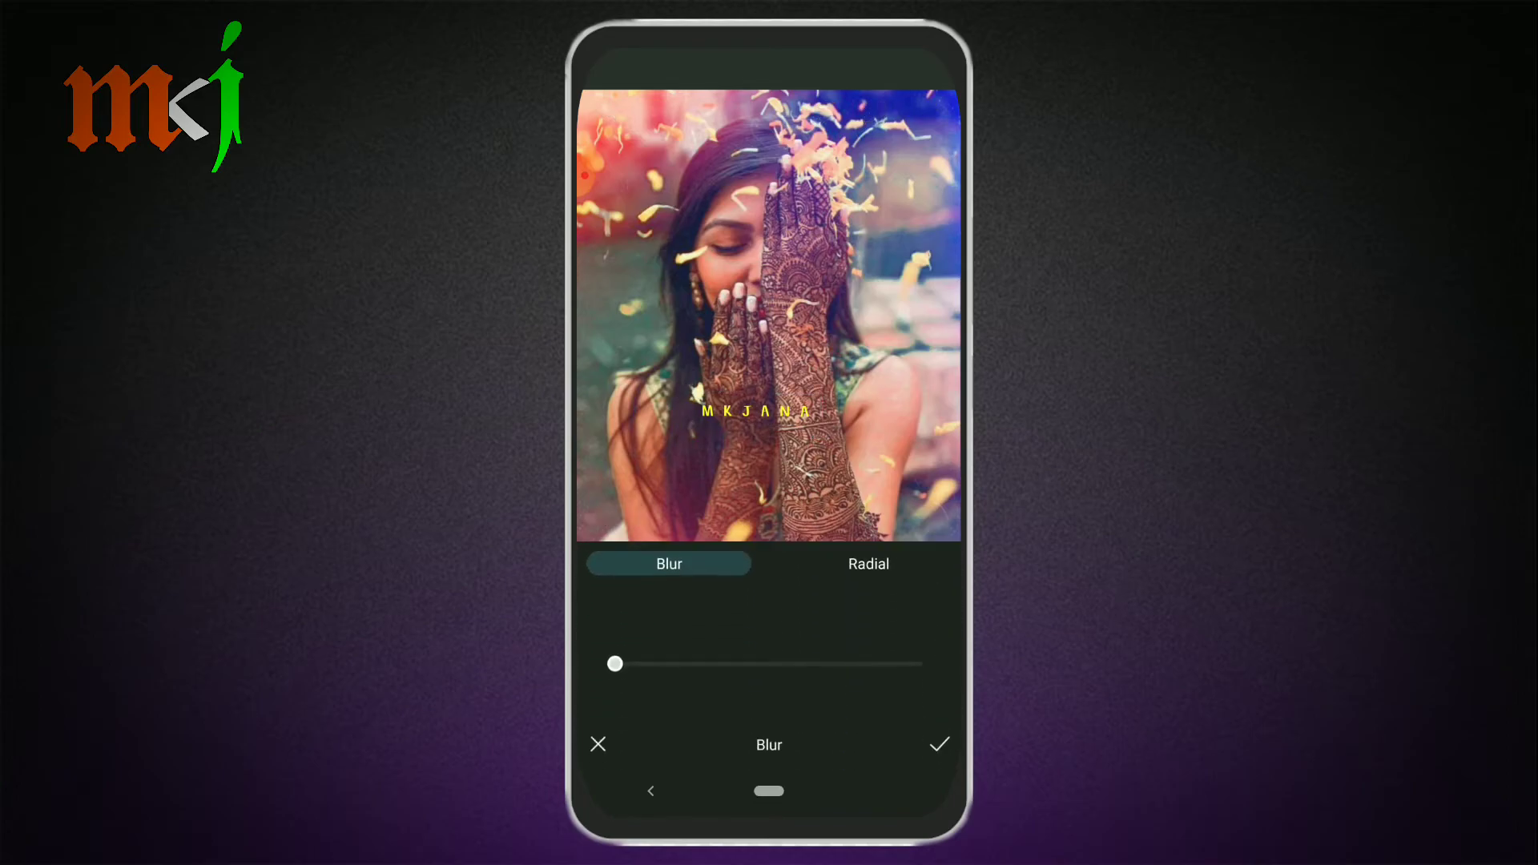
pyautogui.click(598, 744)
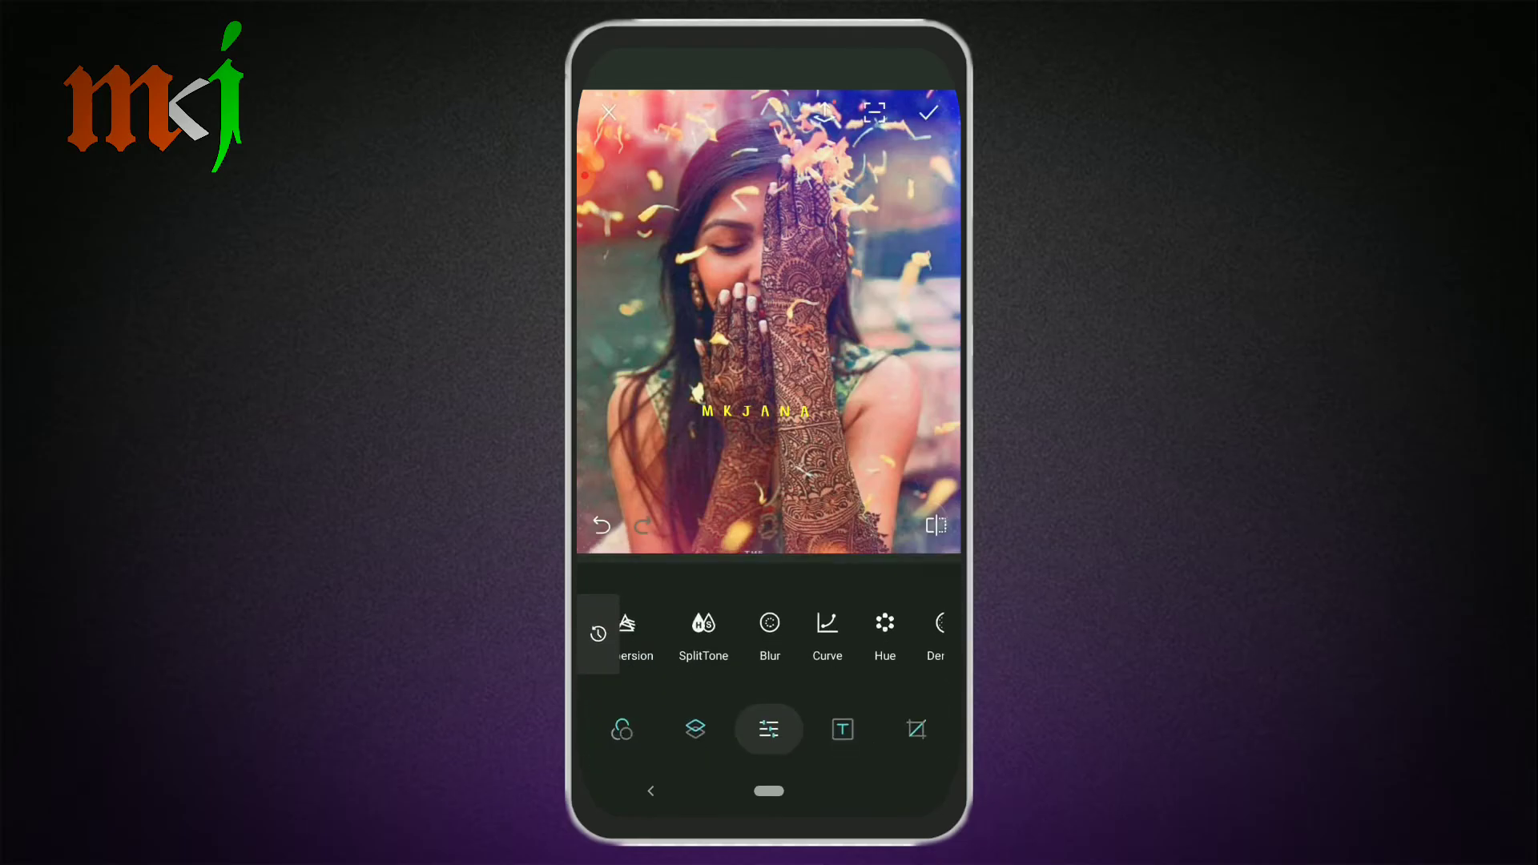
pyautogui.click(828, 641)
pyautogui.click(604, 738)
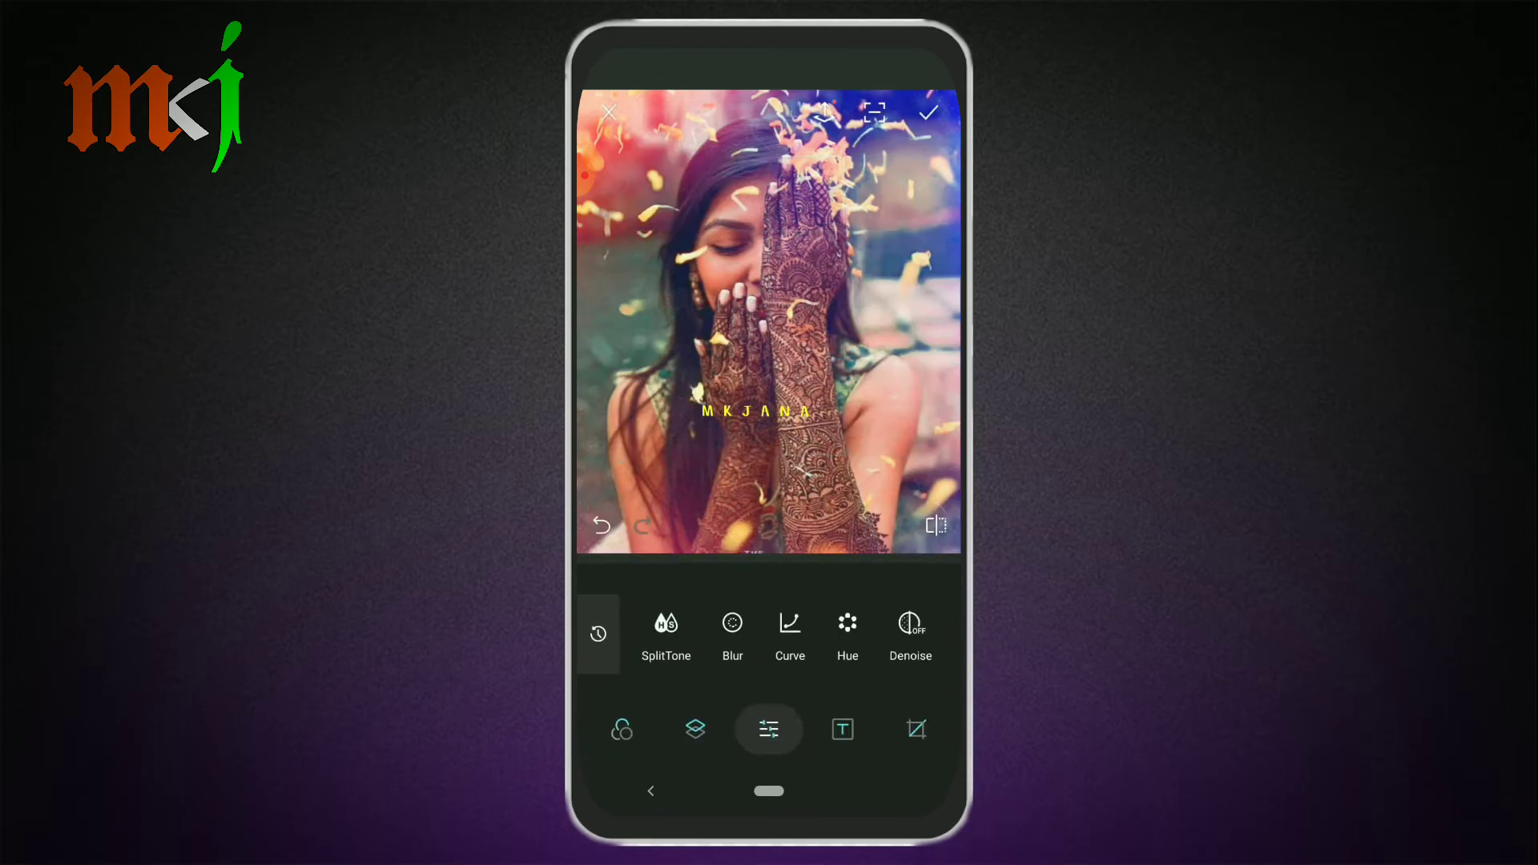
# - Bend the red curve upward, check Green and Blue channels, and apply it
pyautogui.click(790, 633)
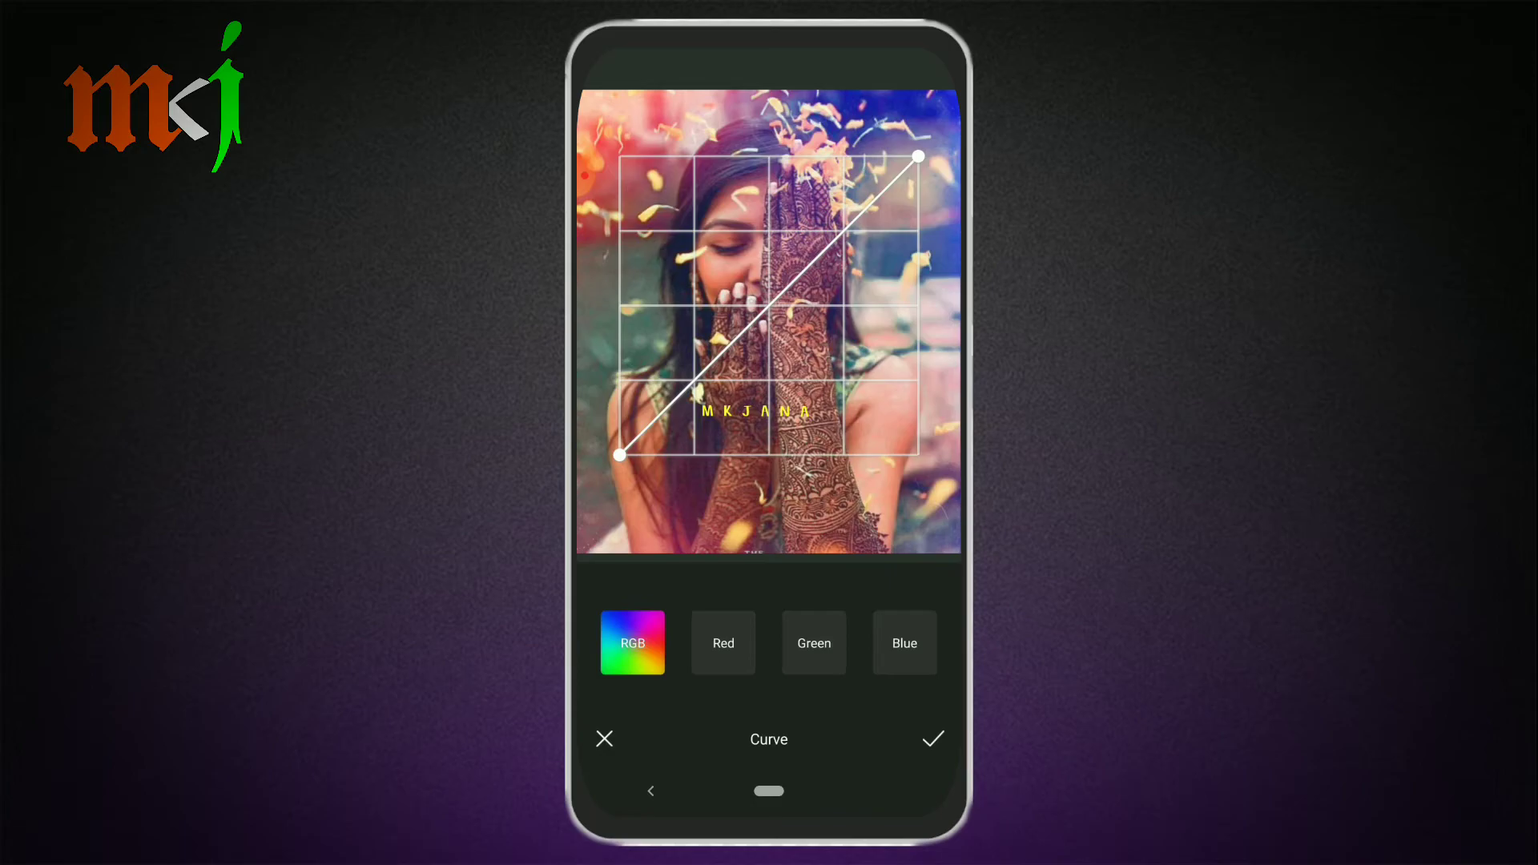
pyautogui.click(723, 643)
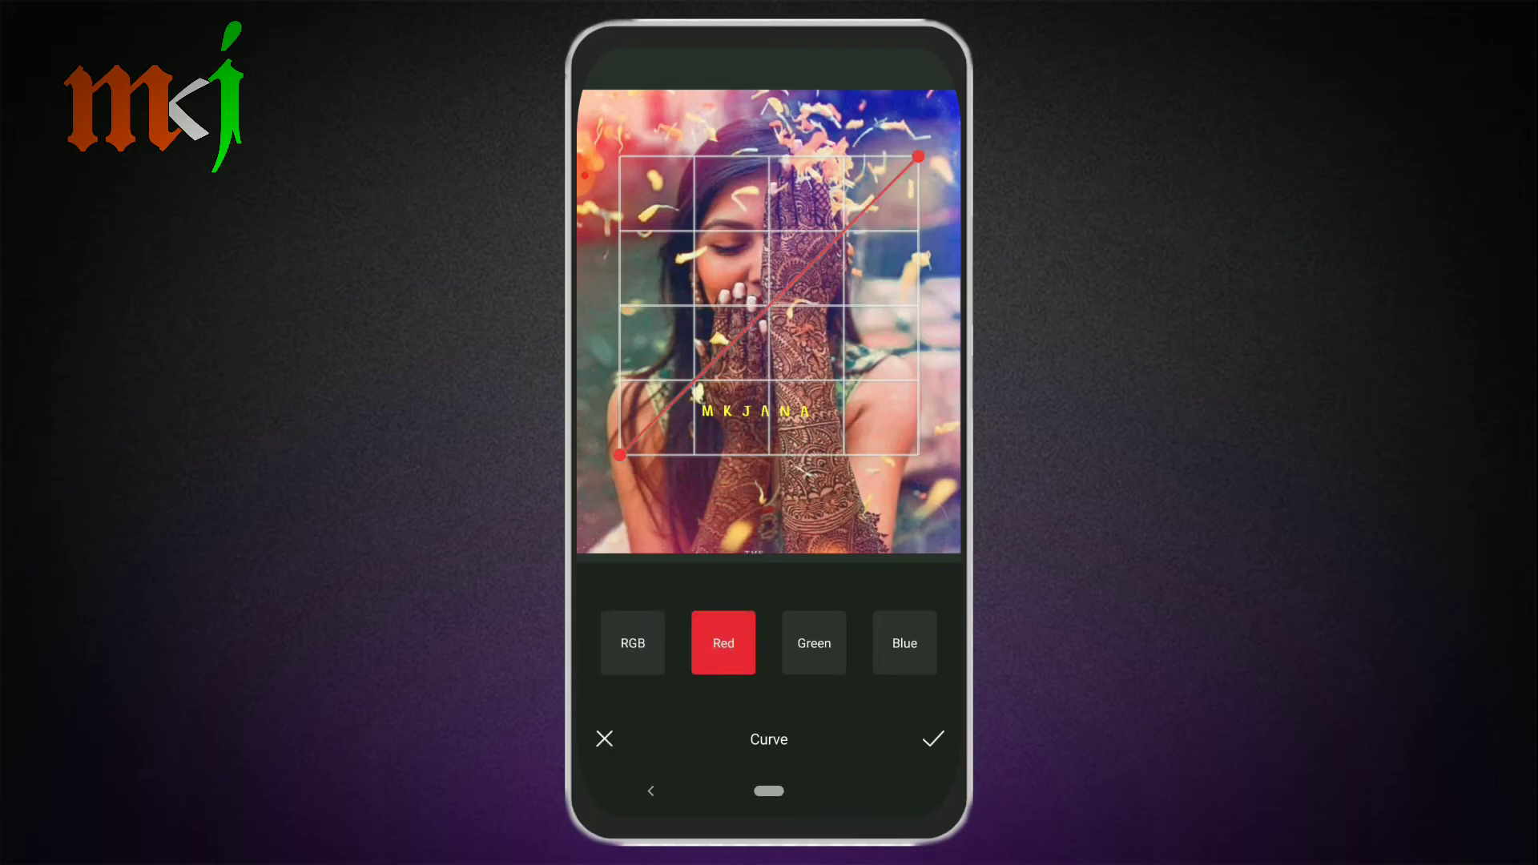
pyautogui.moveTo(769, 305); pyautogui.dragTo(770, 277)
pyautogui.click(814, 643)
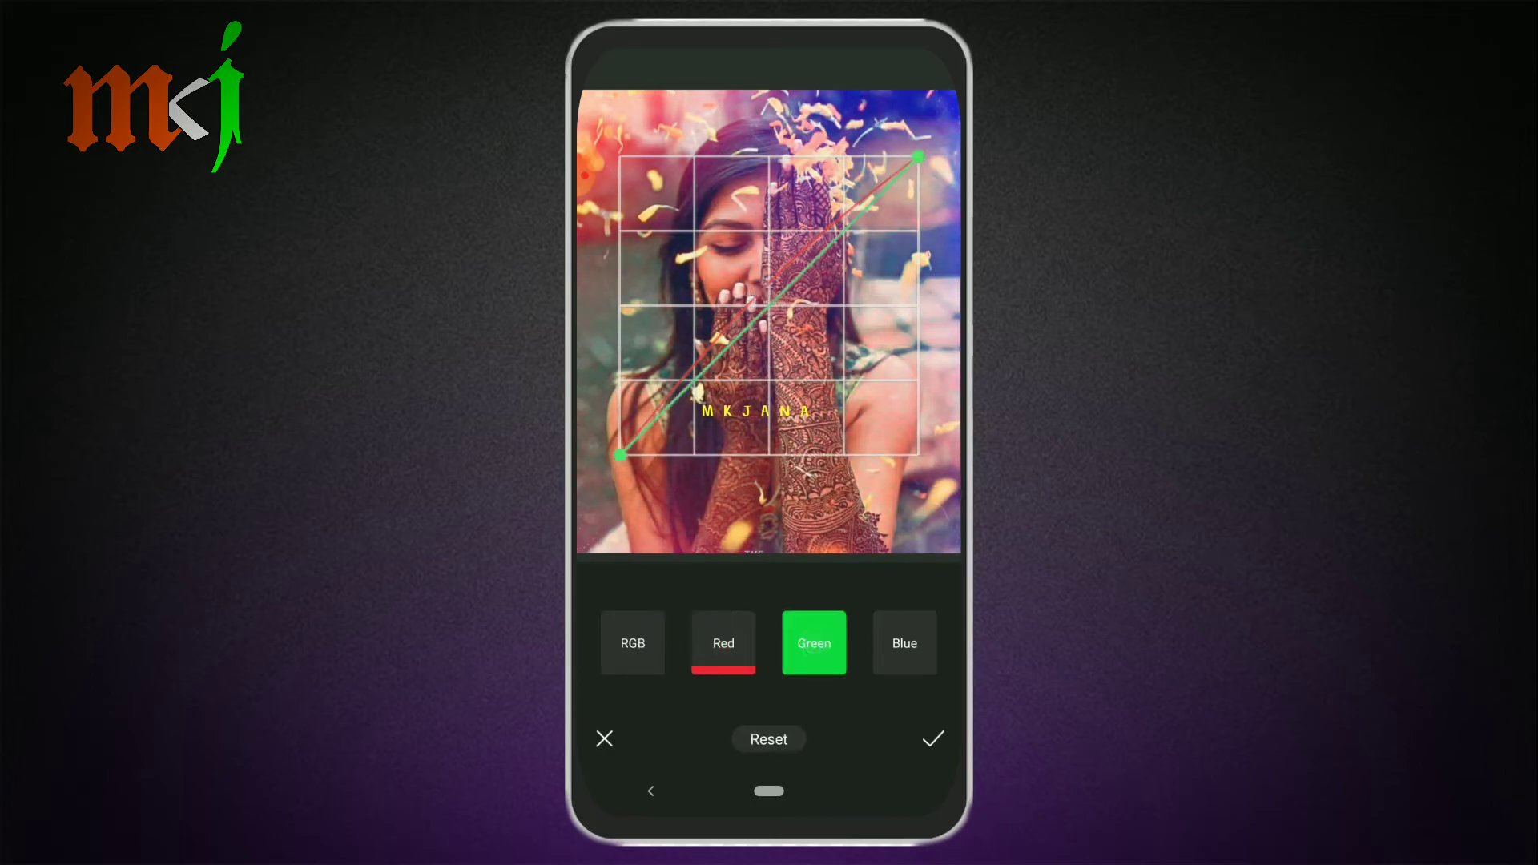
pyautogui.click(905, 644)
pyautogui.click(933, 739)
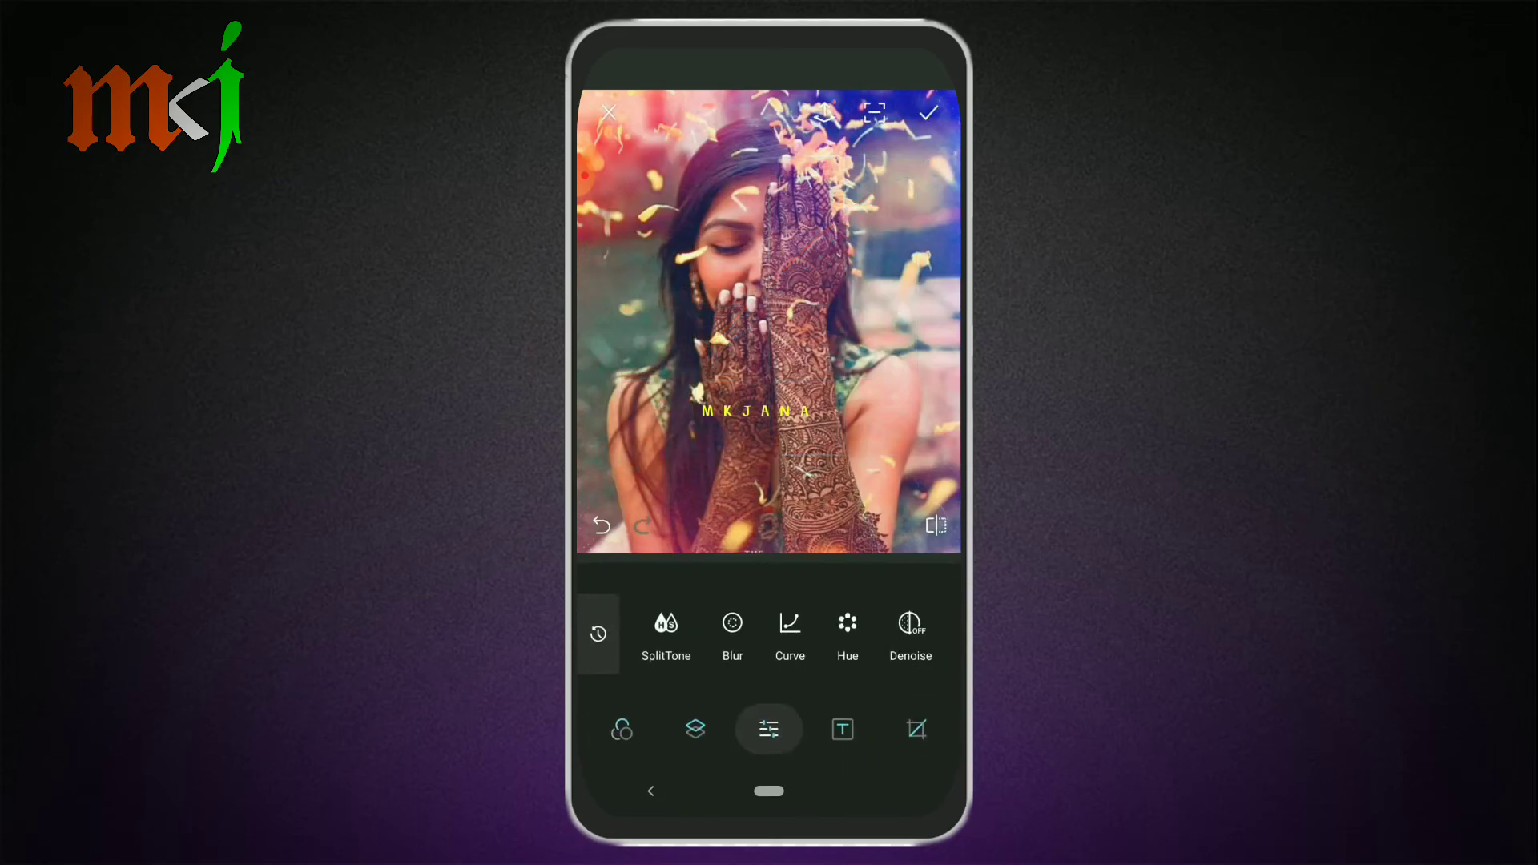
pyautogui.click(842, 729)
pyautogui.click(607, 741)
pyautogui.click(927, 727)
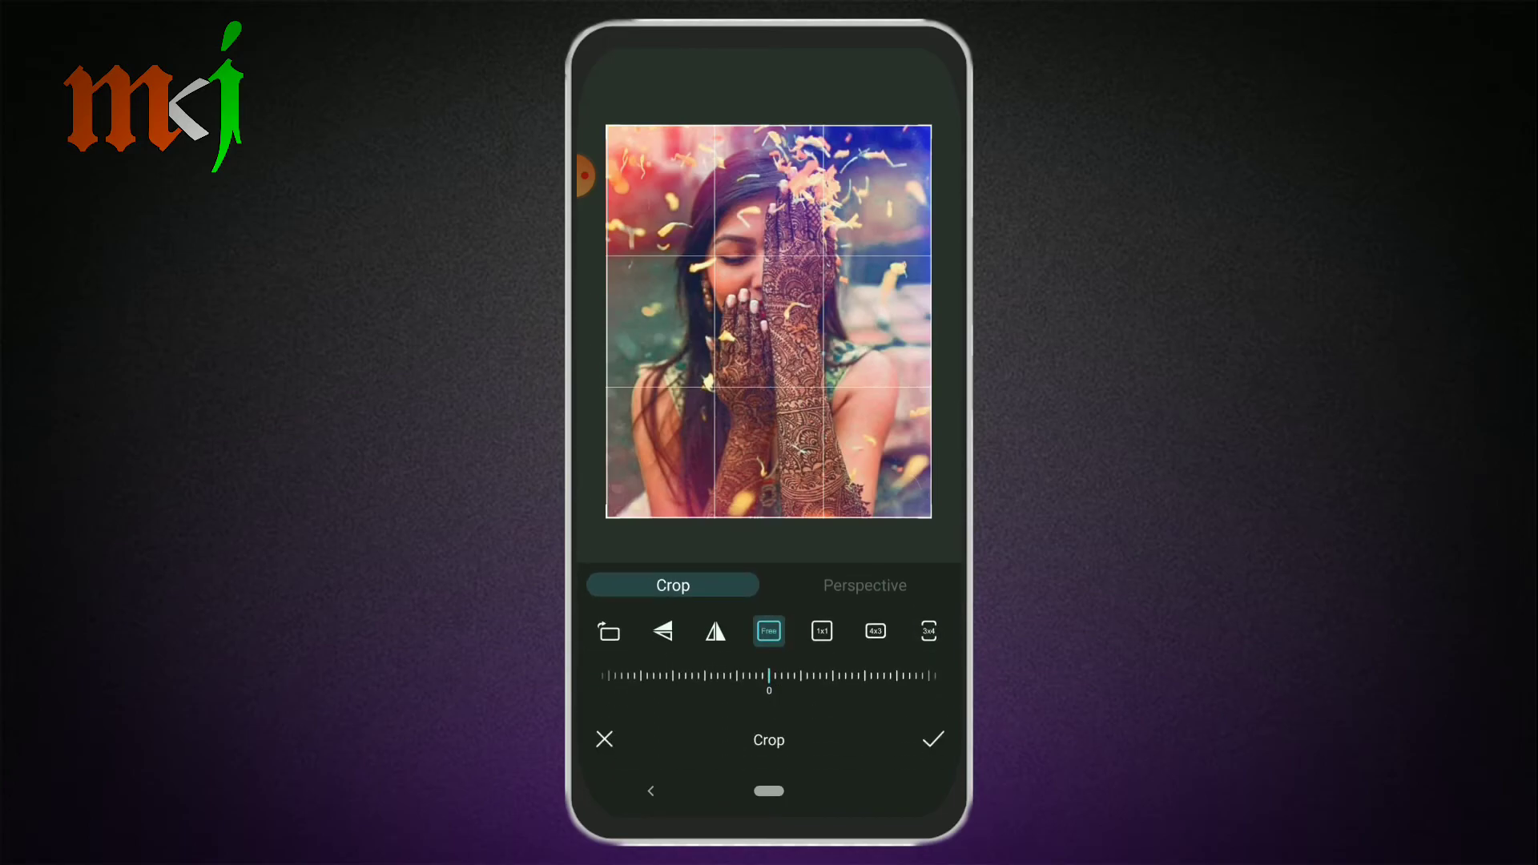
pyautogui.moveTo(882, 631); pyautogui.dragTo(765, 631)
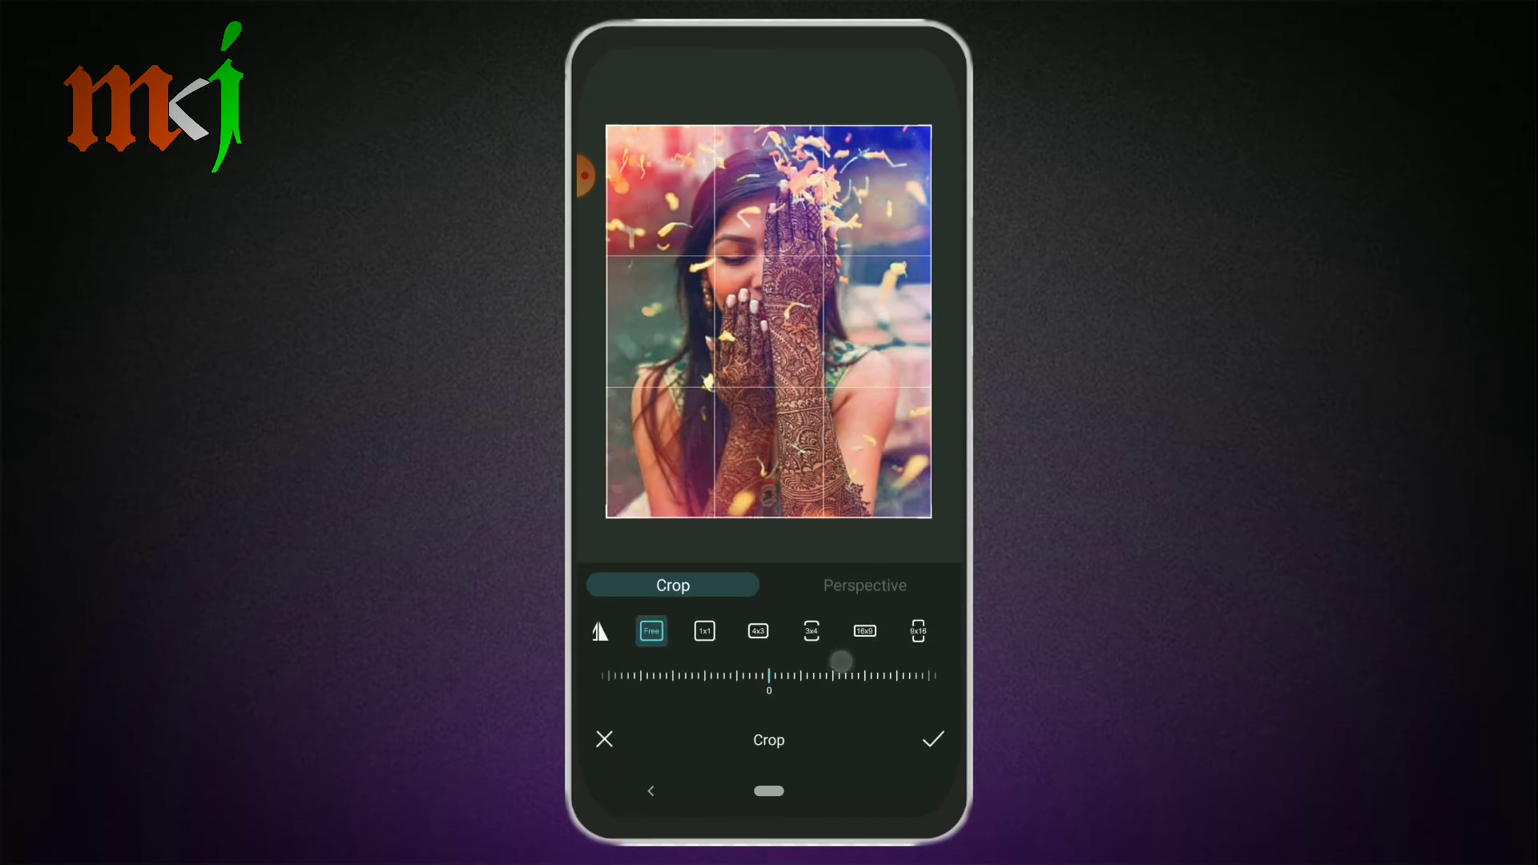
pyautogui.click(873, 631)
pyautogui.click(812, 631)
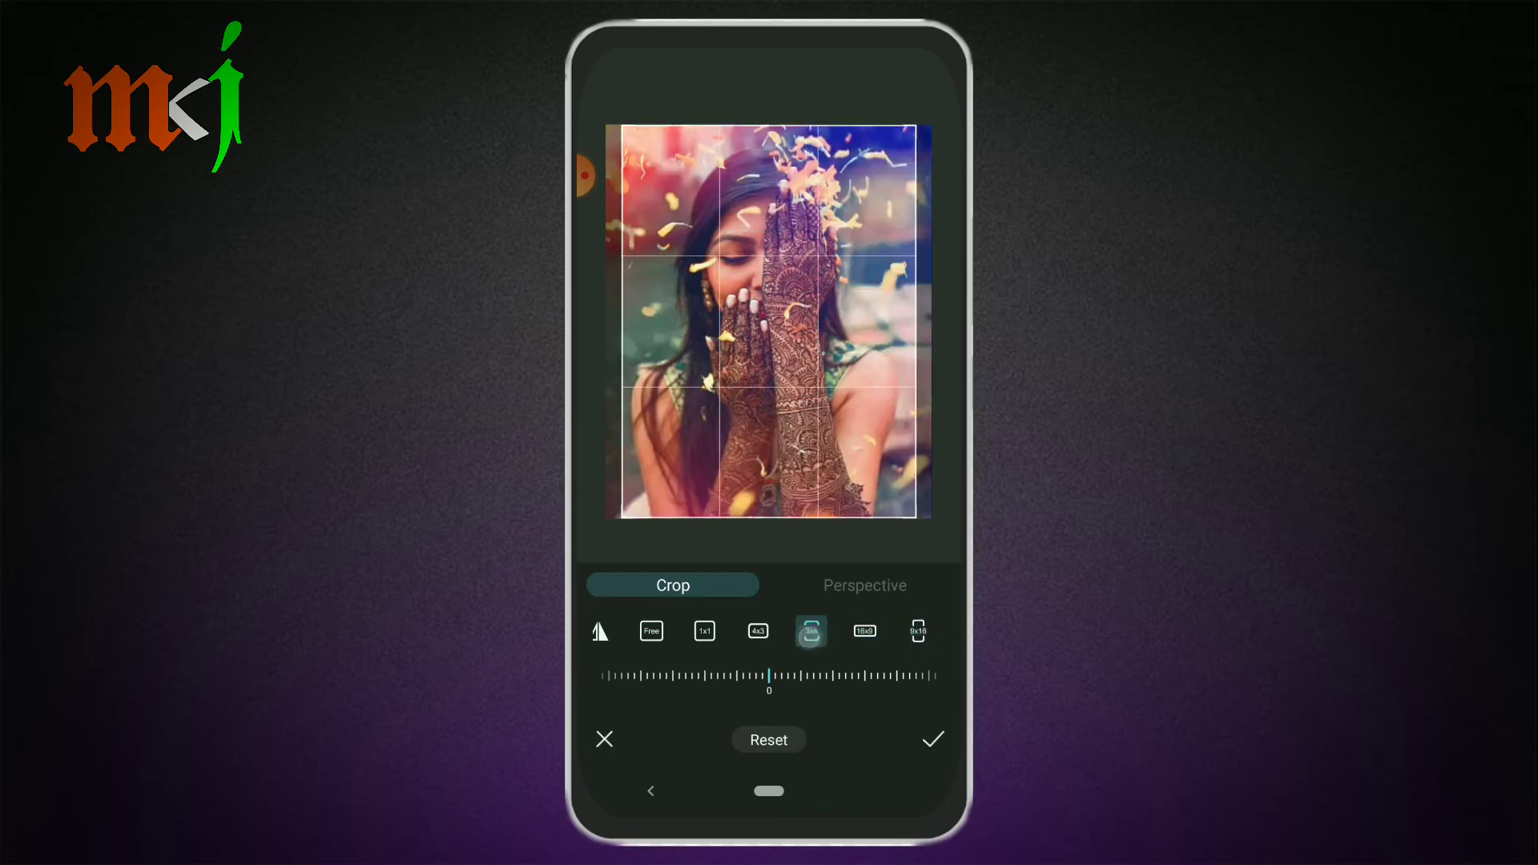
pyautogui.click(758, 631)
pyautogui.click(890, 589)
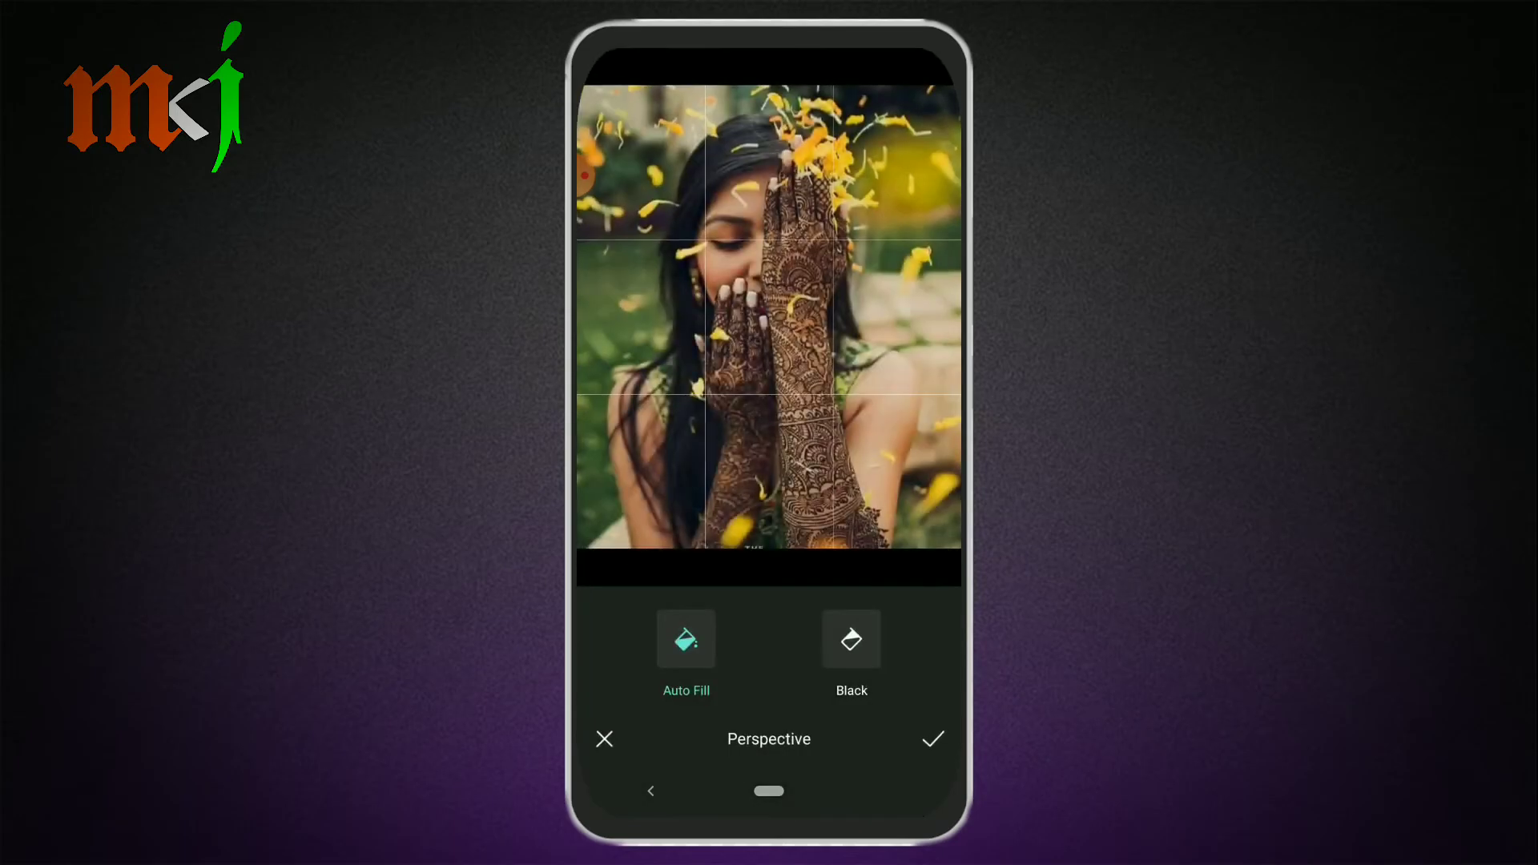
pyautogui.click(605, 739)
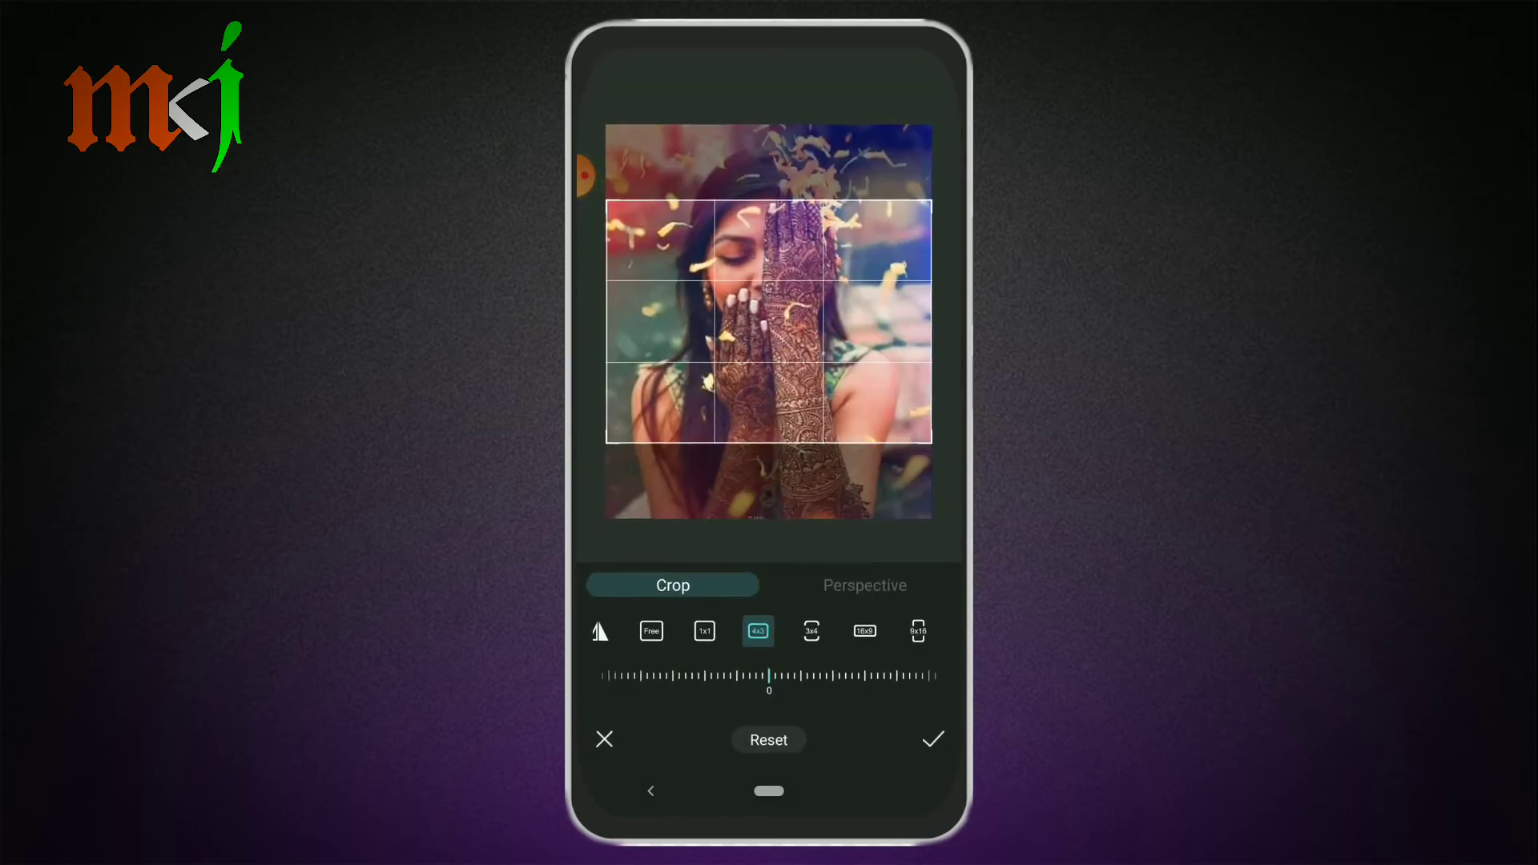
pyautogui.click(601, 738)
pyautogui.click(943, 521)
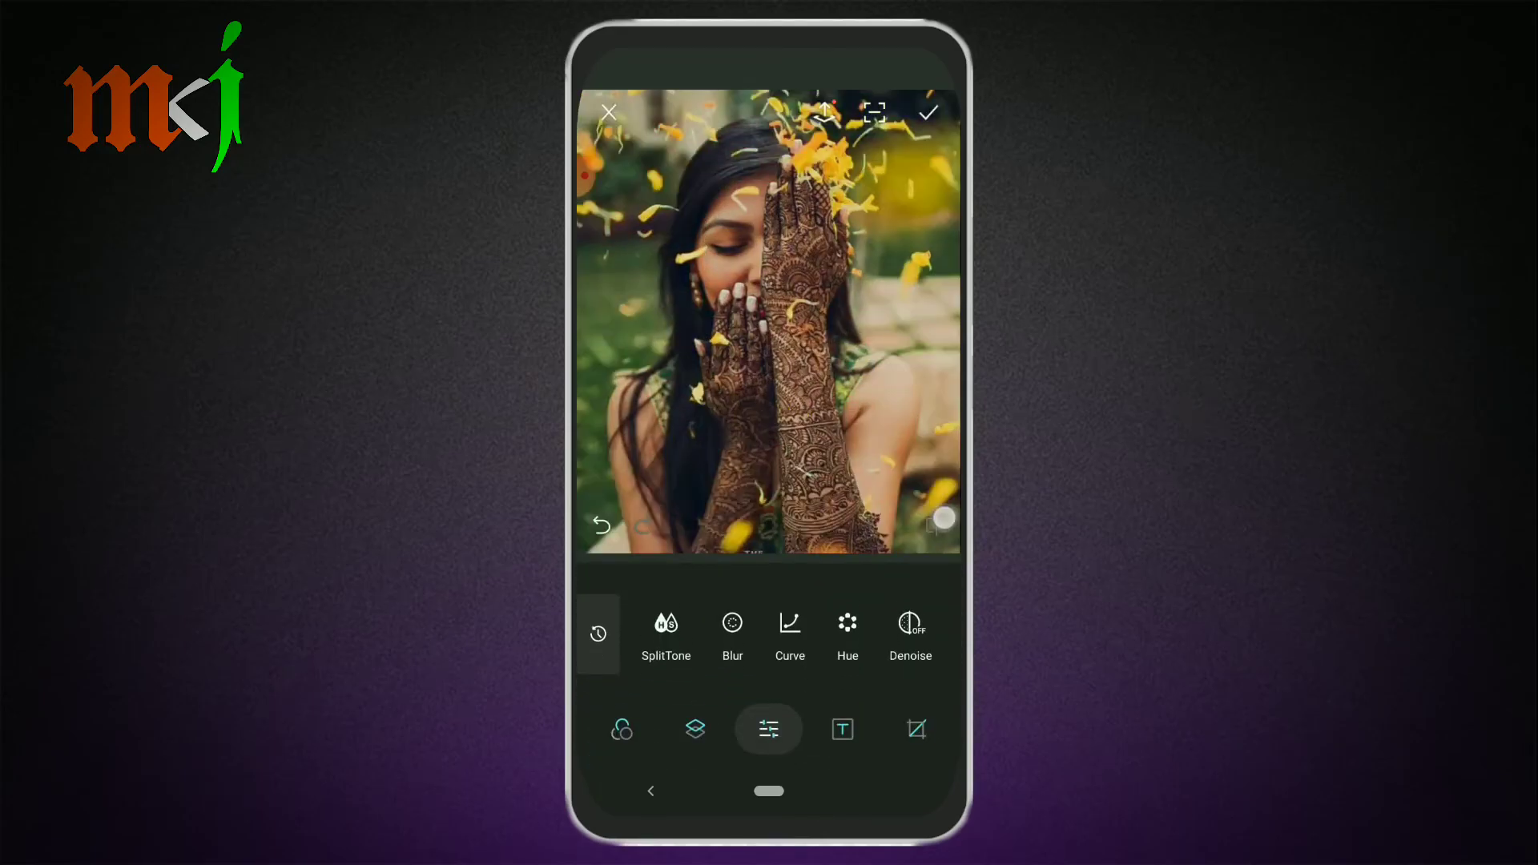
pyautogui.click(937, 513)
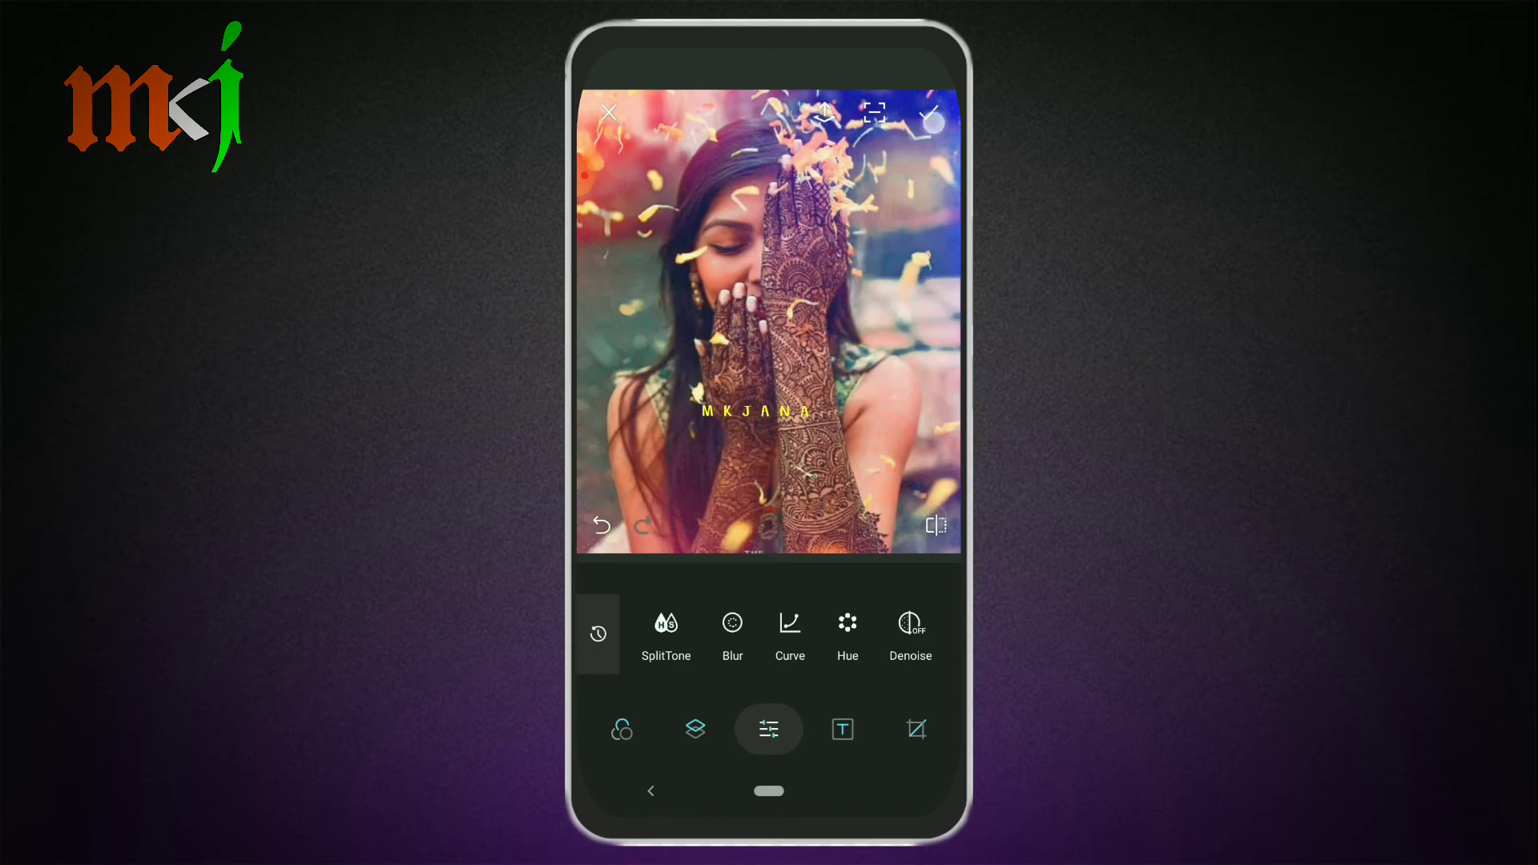
# - Export the portrait, dismissing the Saved confirmation and the rating popup
pyautogui.click(934, 122)
pyautogui.click(808, 515)
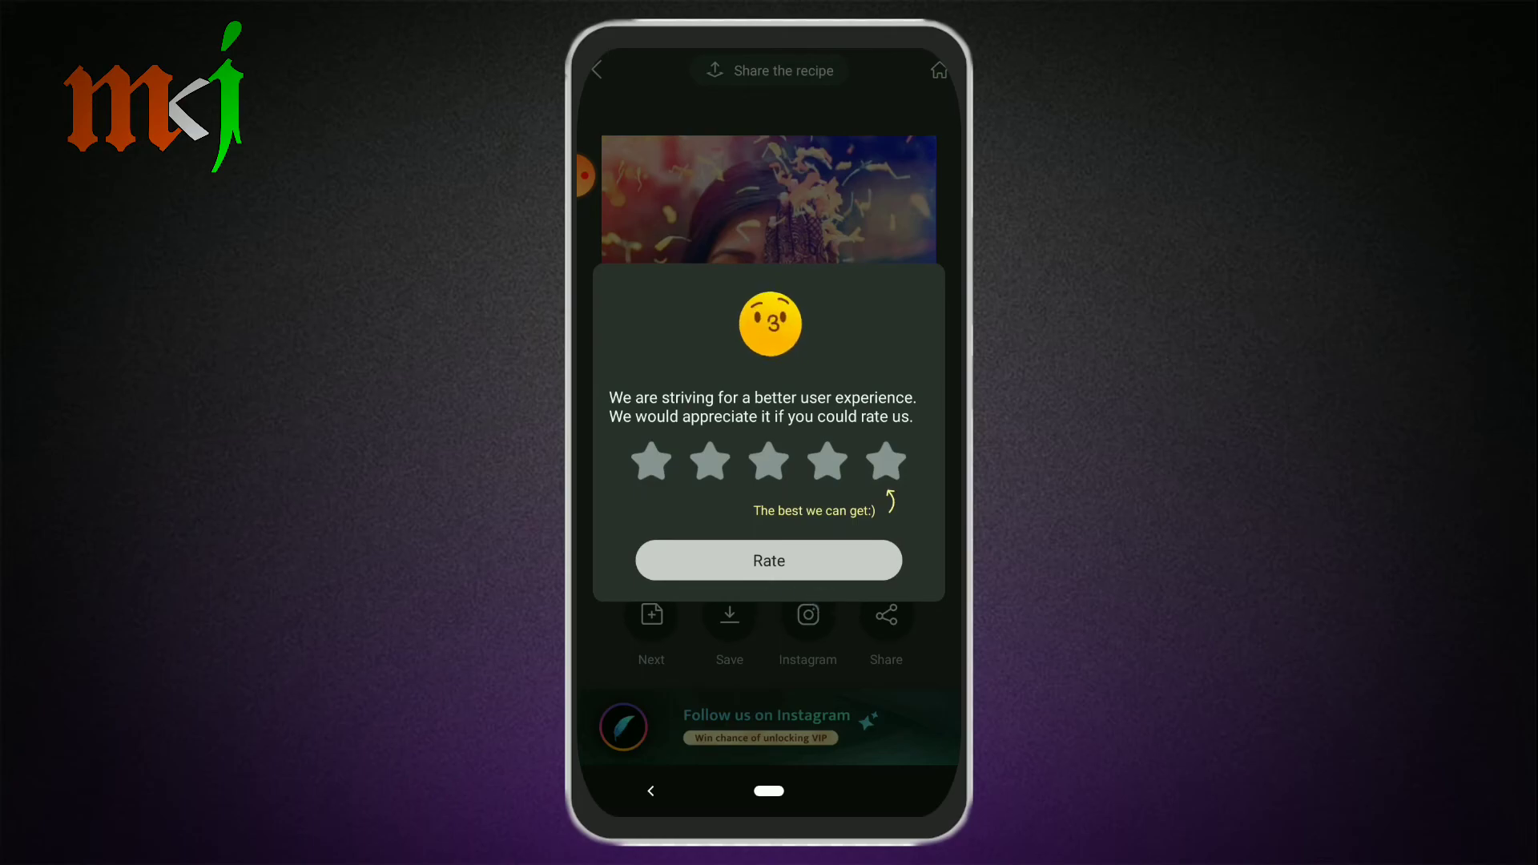
pyautogui.click(648, 793)
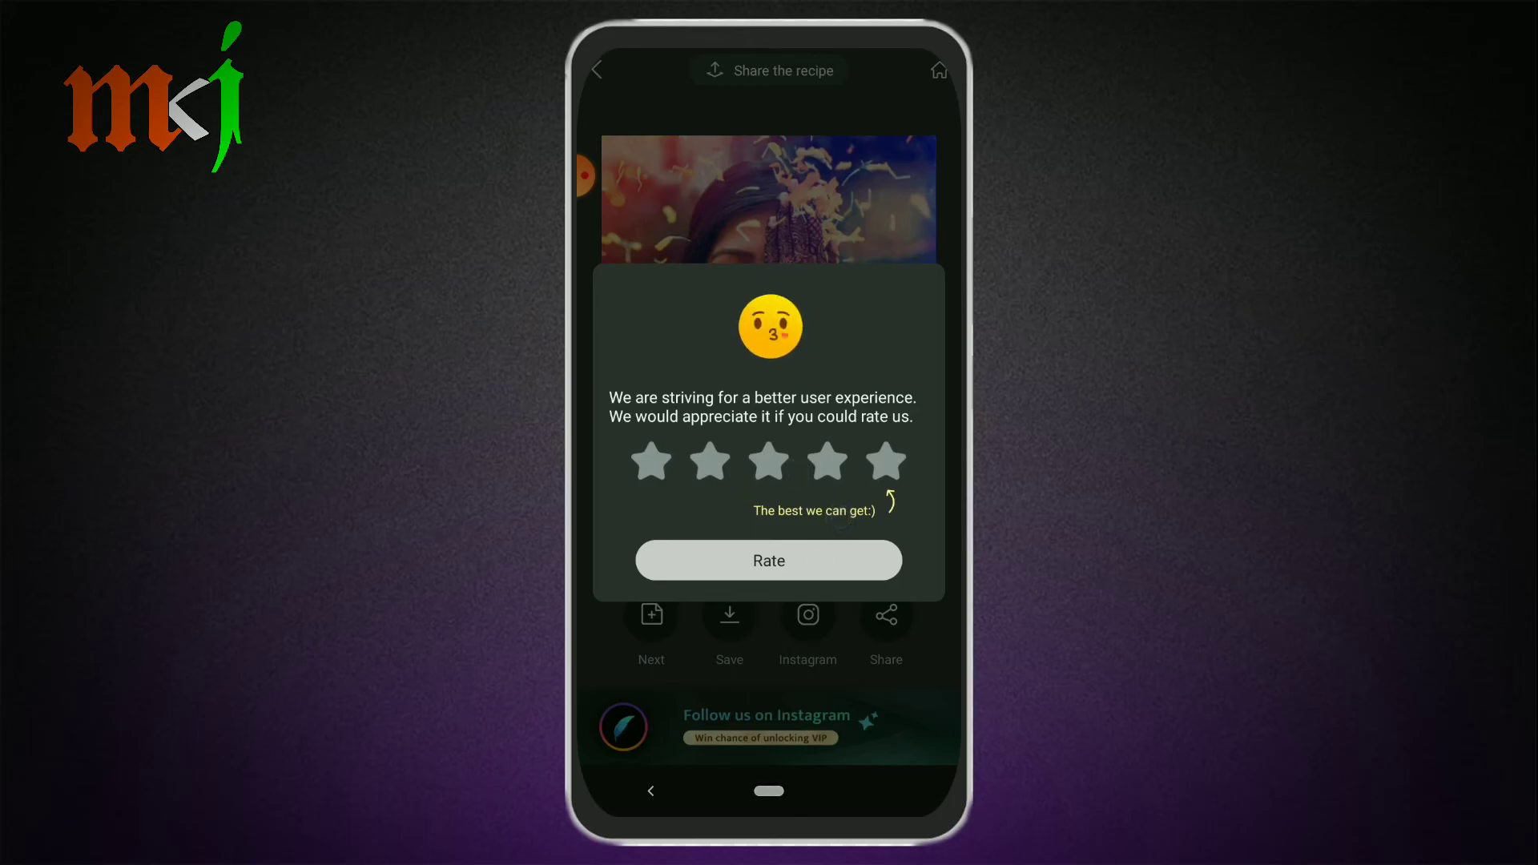
pyautogui.click(585, 175)
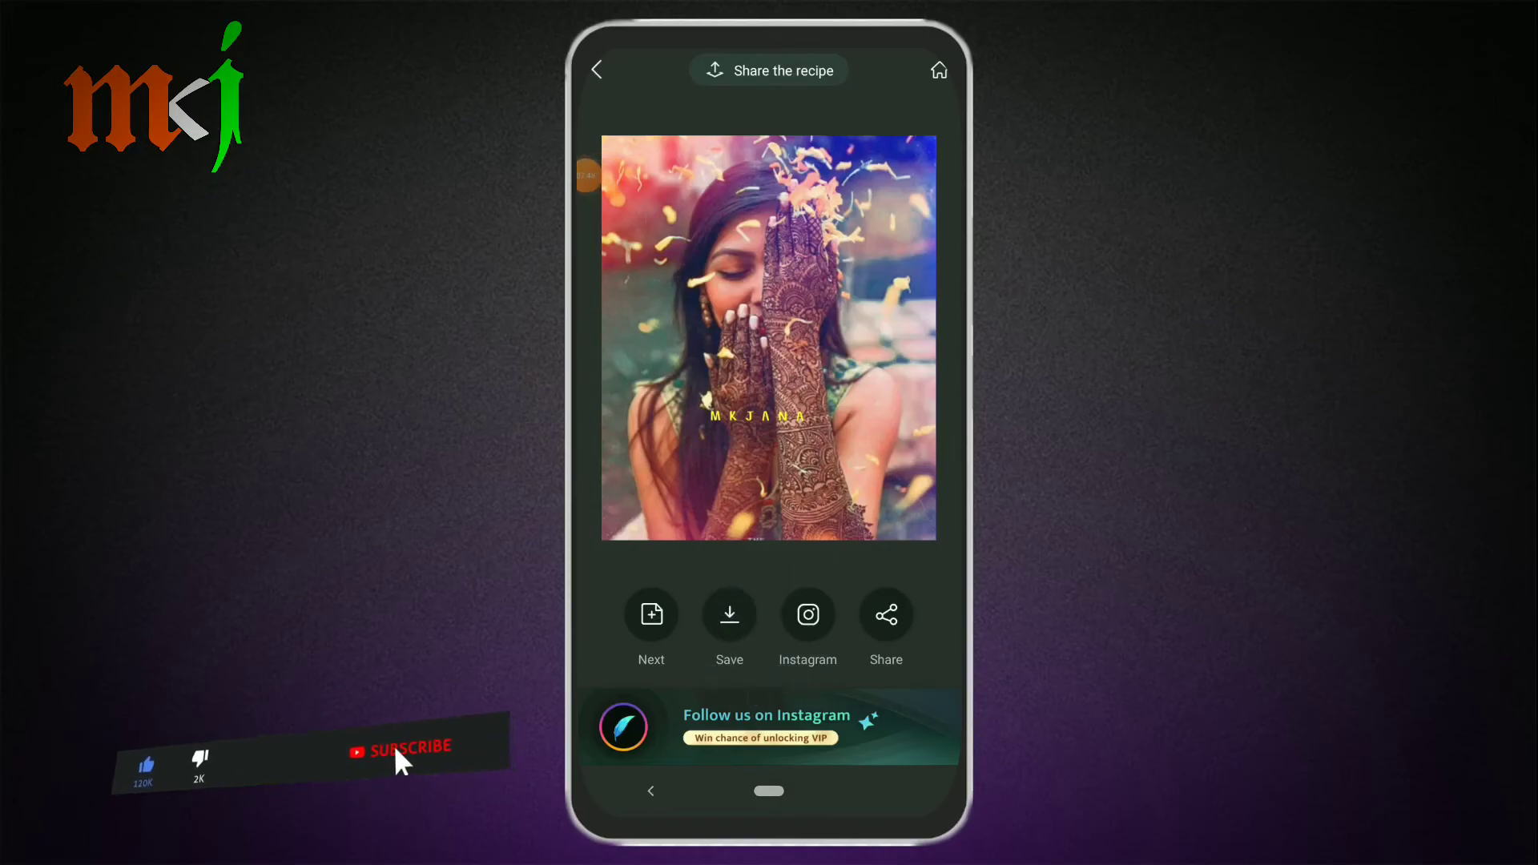
# - Save the edited photo to the gallery as KOLORO_1642425163941.jpg and leave Koloro
pyautogui.click(729, 620)
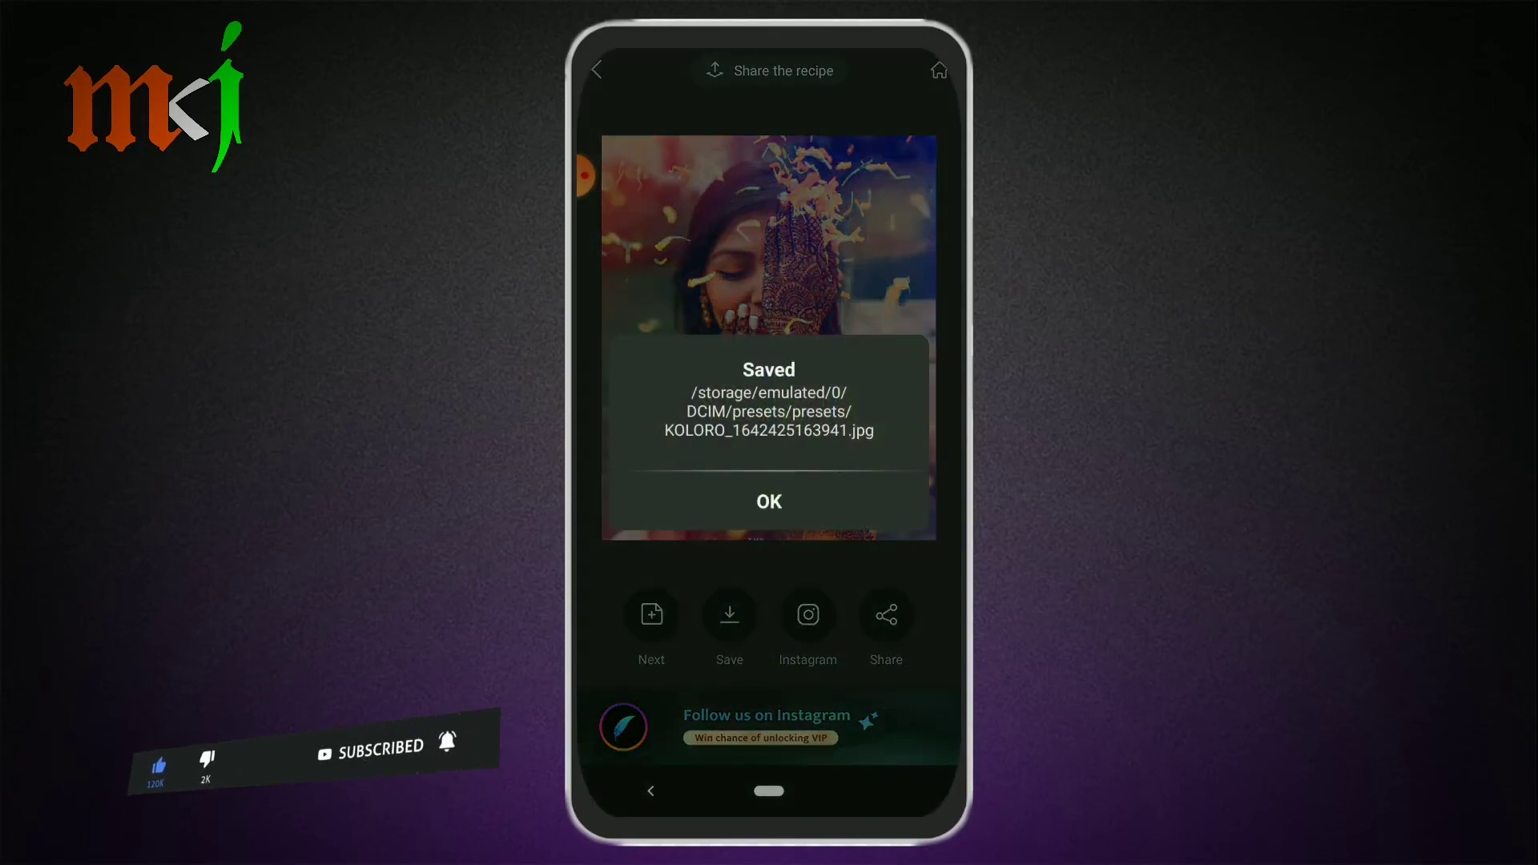
pyautogui.click(769, 502)
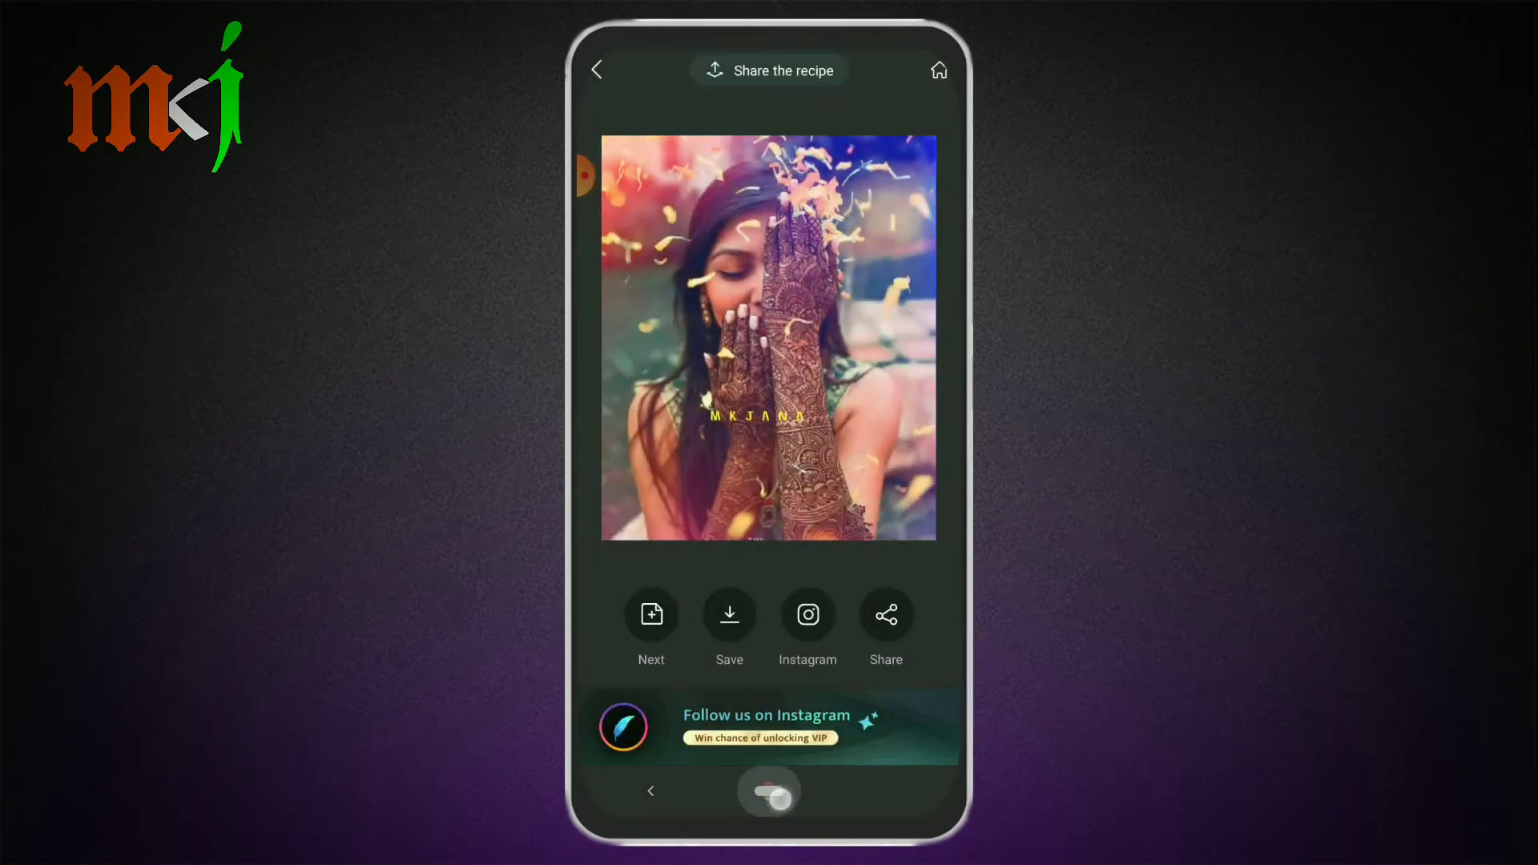
pyautogui.moveTo(769, 791); pyautogui.dragTo(769, 561)
# - Open the newest photo in Google Photos' Camera album and zoom to inspect it
pyautogui.click(699, 639)
pyautogui.click(911, 721)
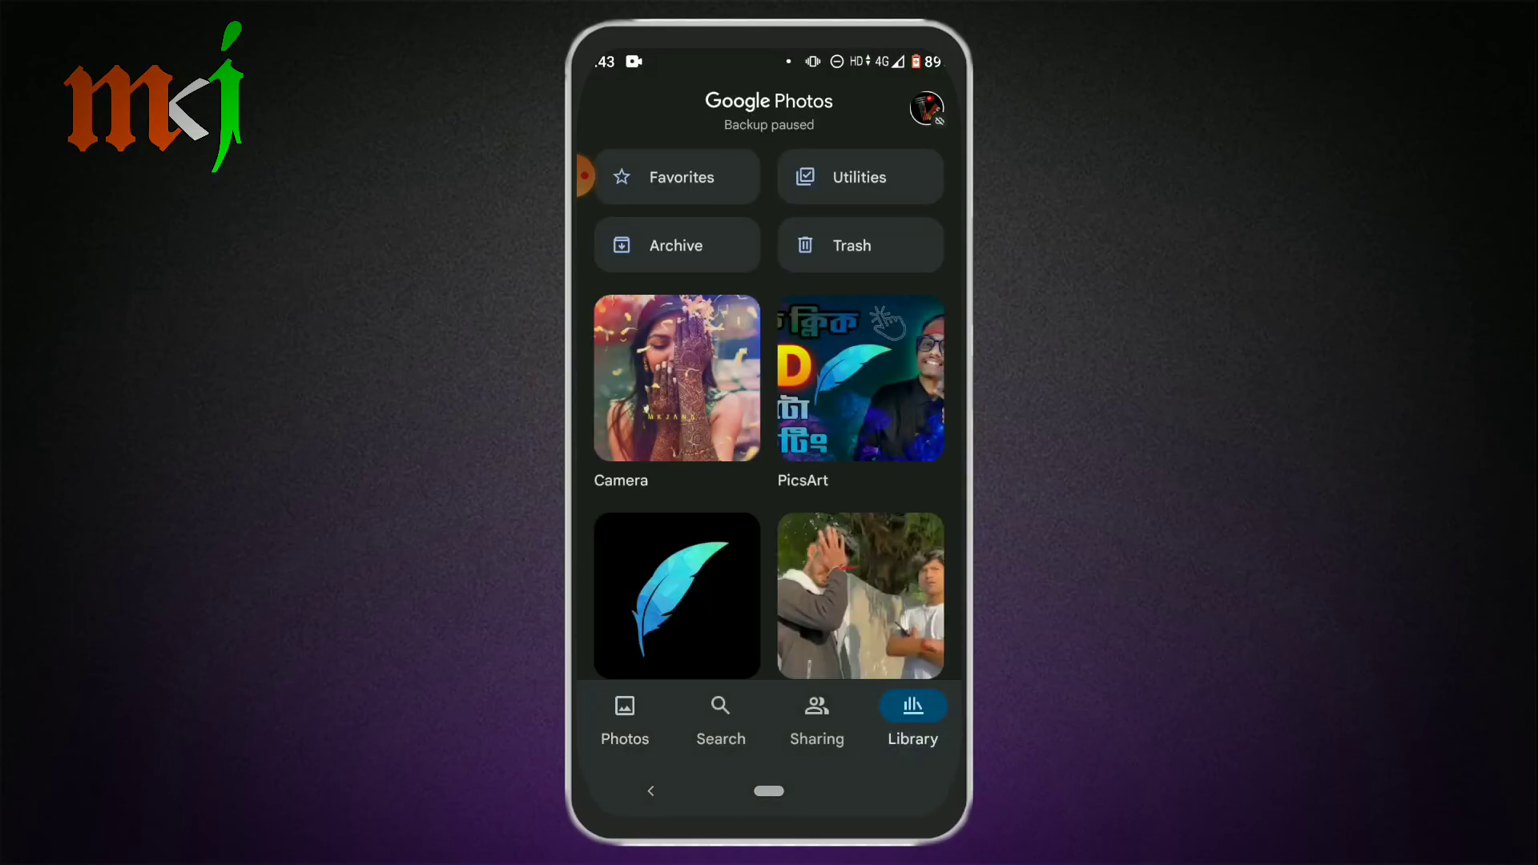
pyautogui.click(677, 377)
pyautogui.click(639, 343)
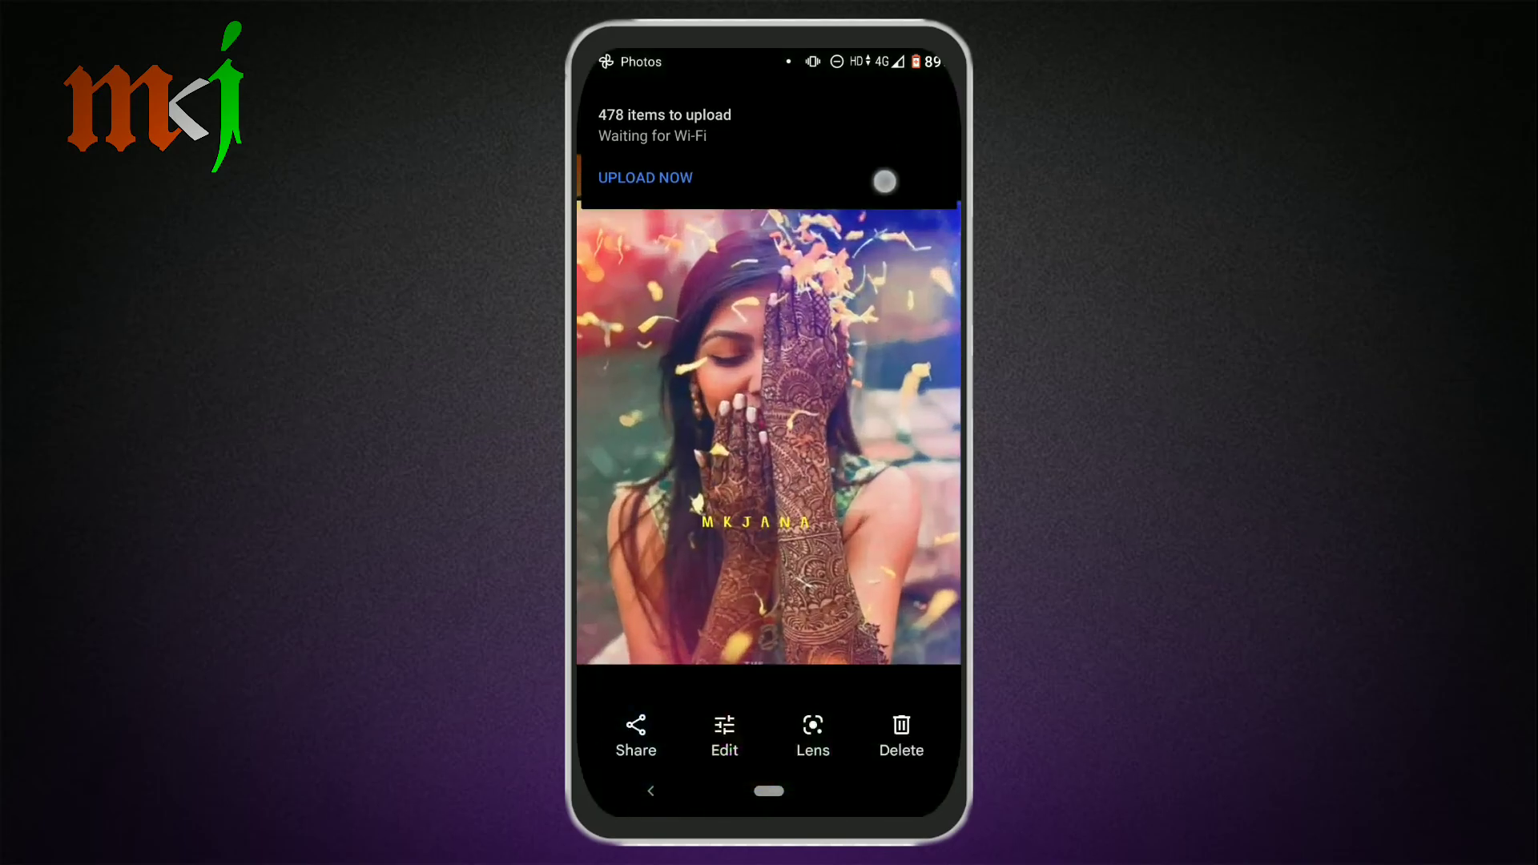
pyautogui.scroll(3, 769, 433)
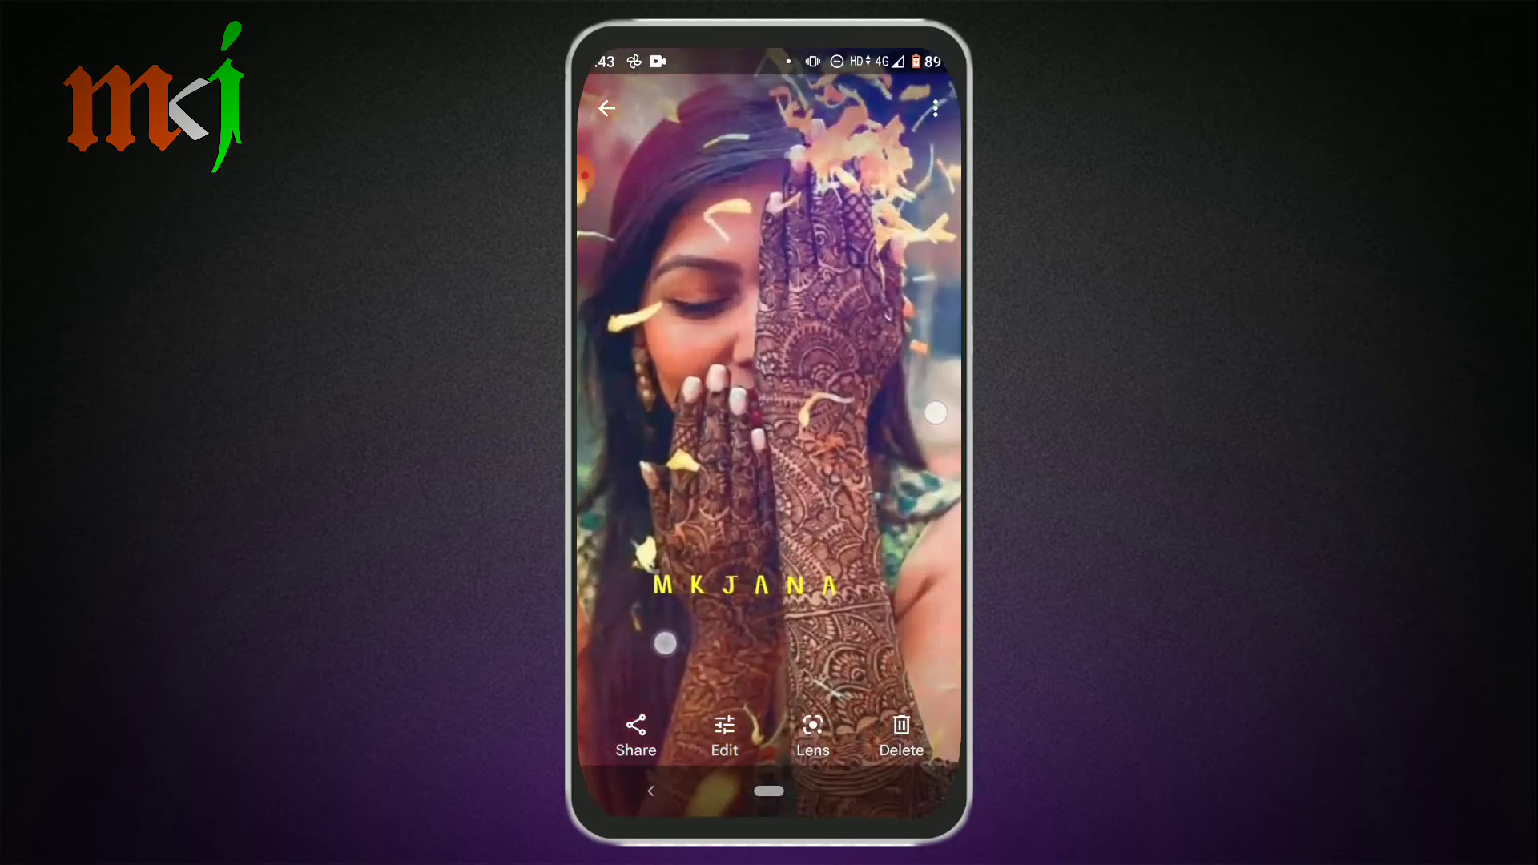
pyautogui.scroll(-3, 769, 432)
pyautogui.scroll(-3, 769, 433)
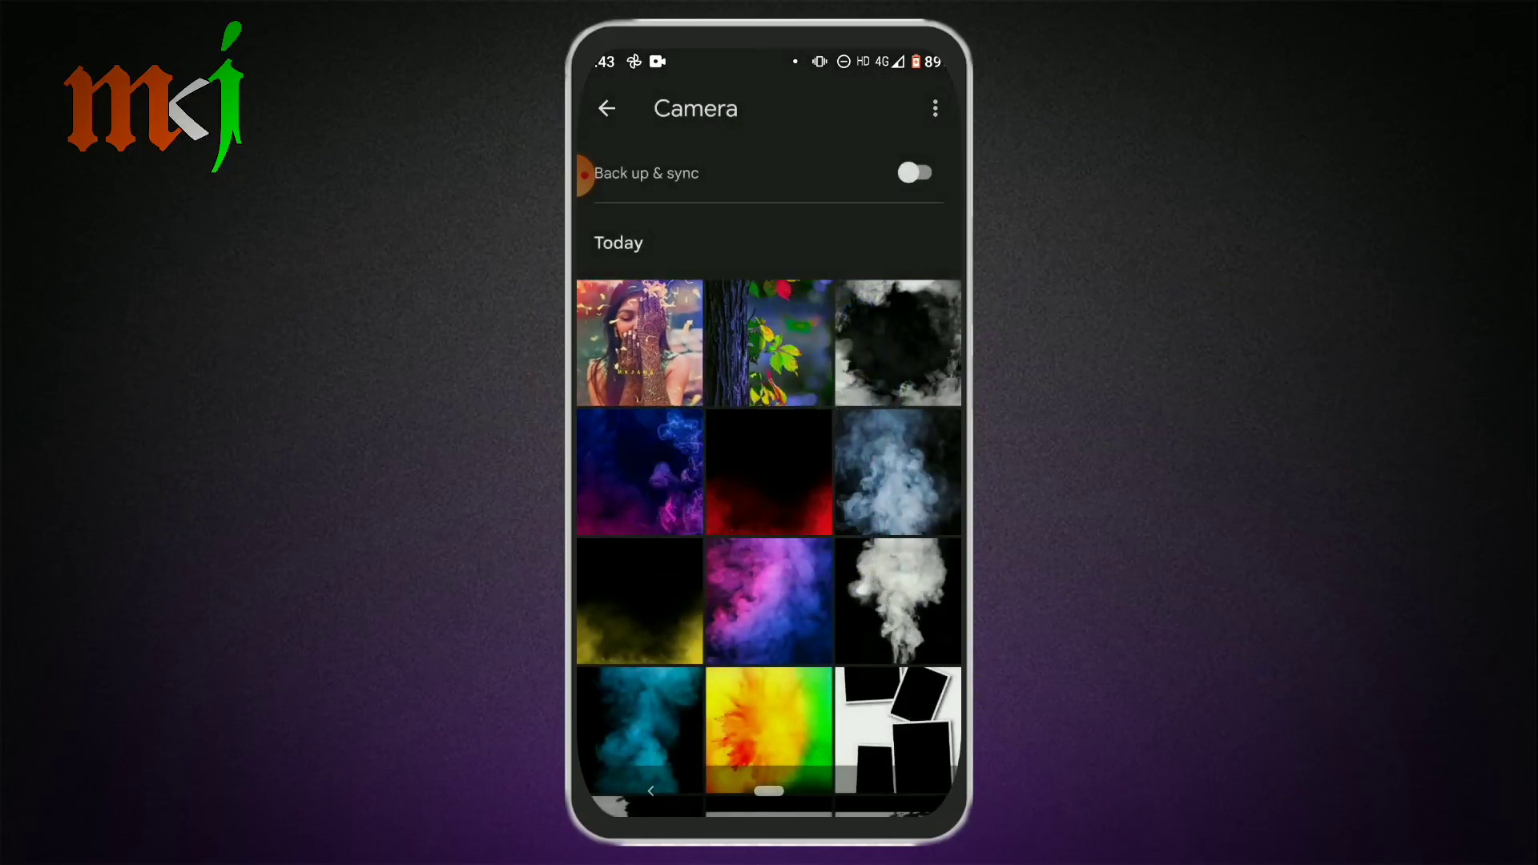
pyautogui.scroll(3, 636, 343)
pyautogui.scroll(2, 865, 481)
pyautogui.scroll(-2, 857, 505)
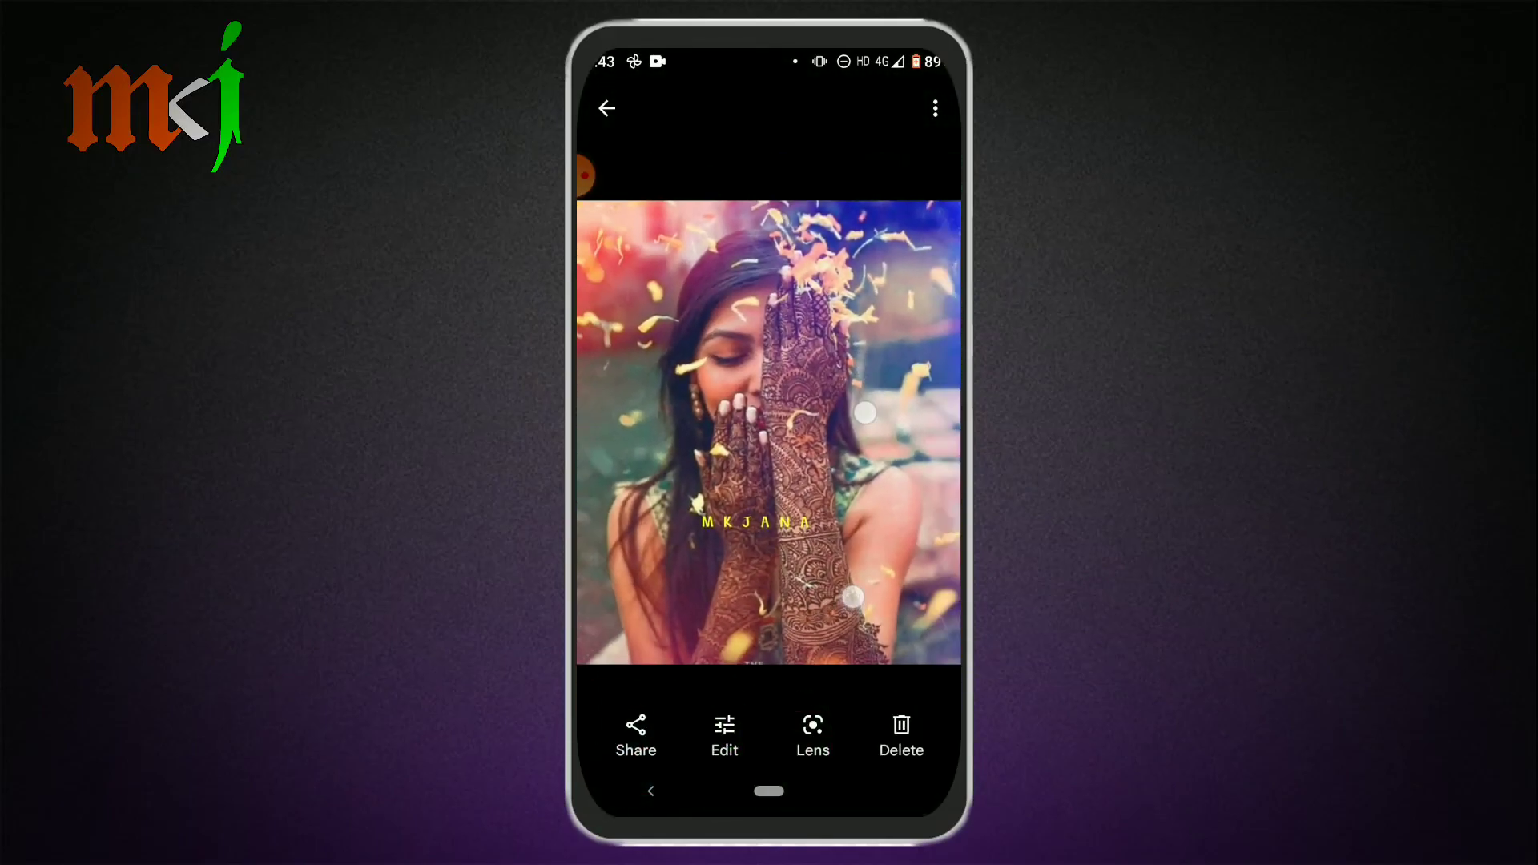